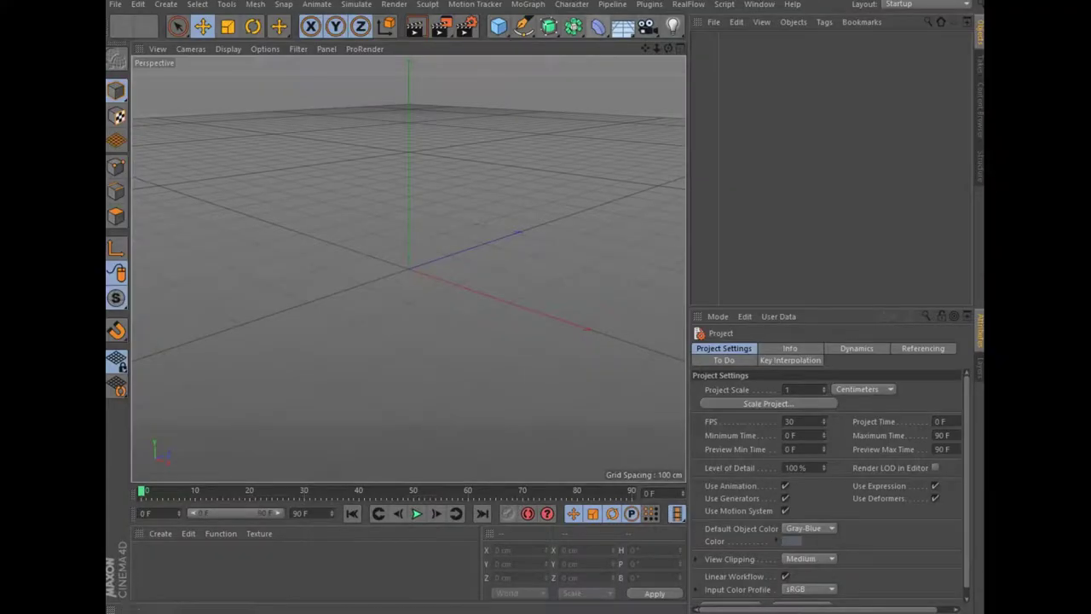
Add a Polygon plane and set its width to 70 cm.
click(497, 26)
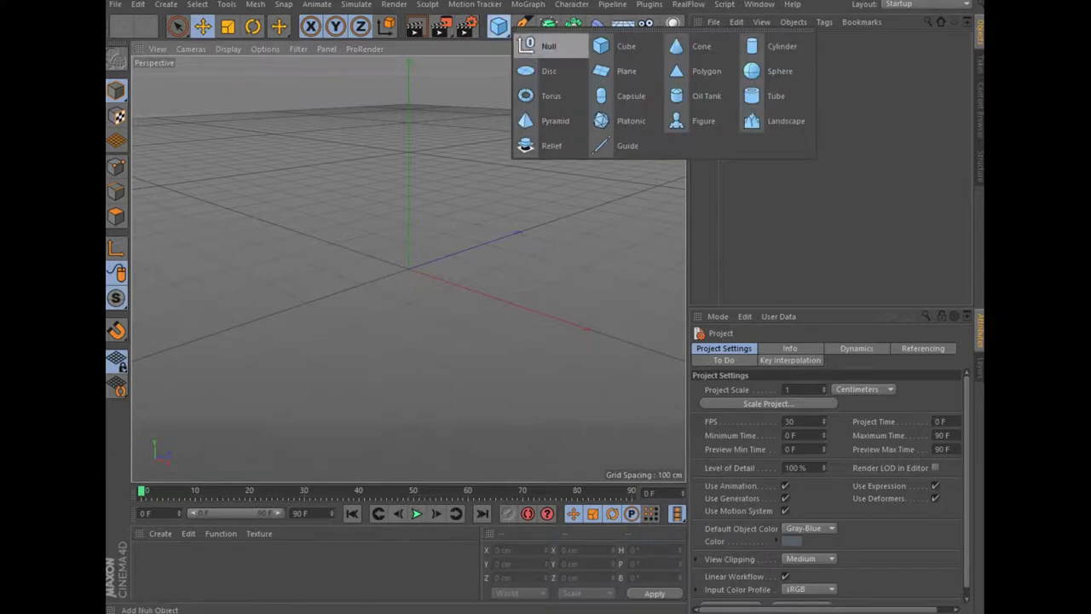
click(705, 71)
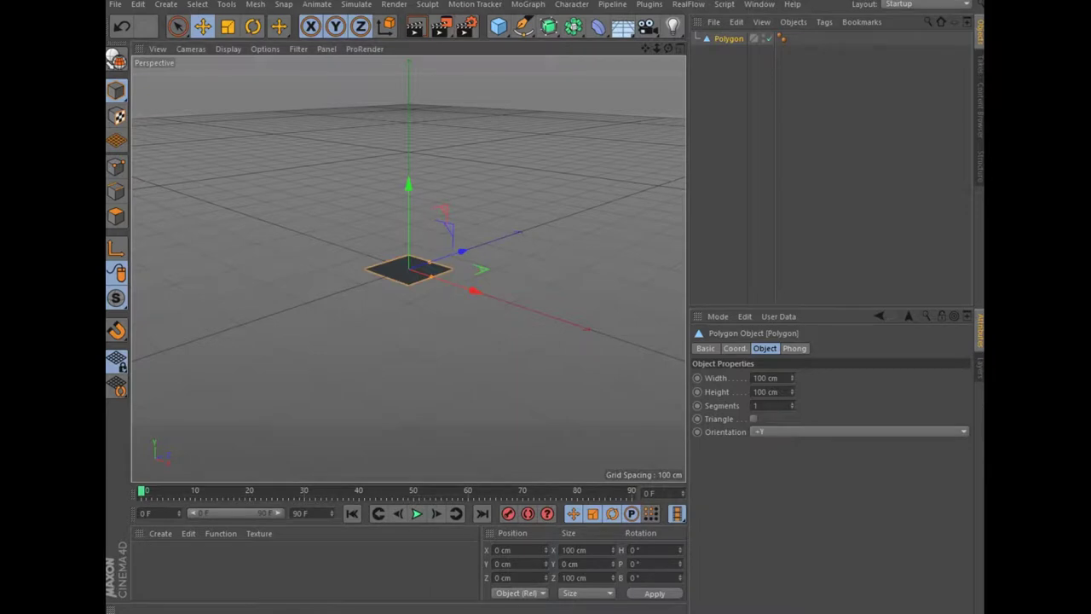
click(763, 378)
text(70)
key(Return)
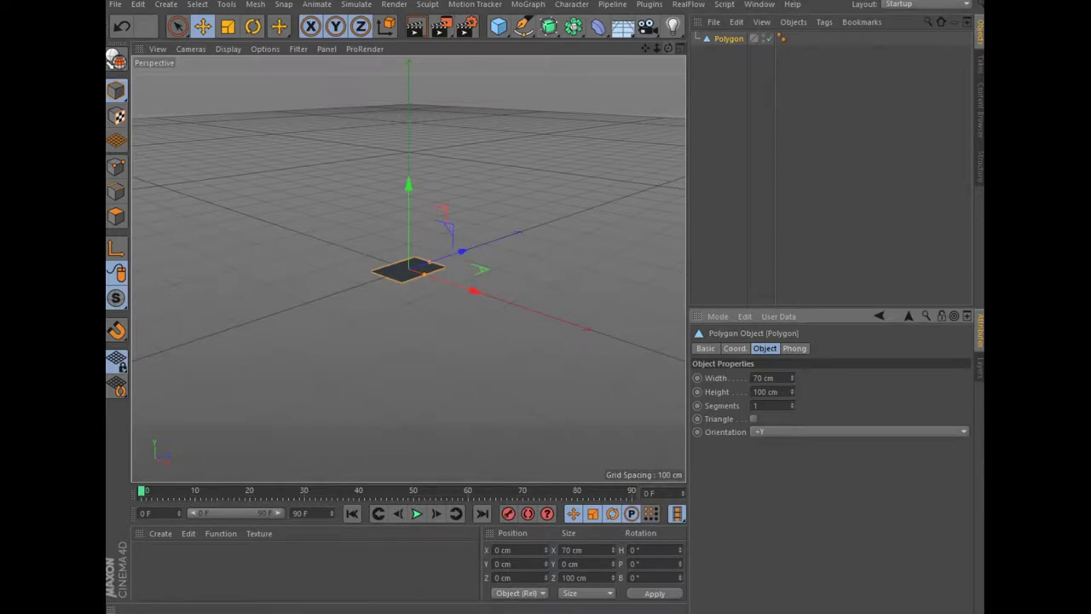
Zoom in and orbit the view to look down on the plane.
scroll(408, 269, up, 3)
scroll(409, 269, up, 2)
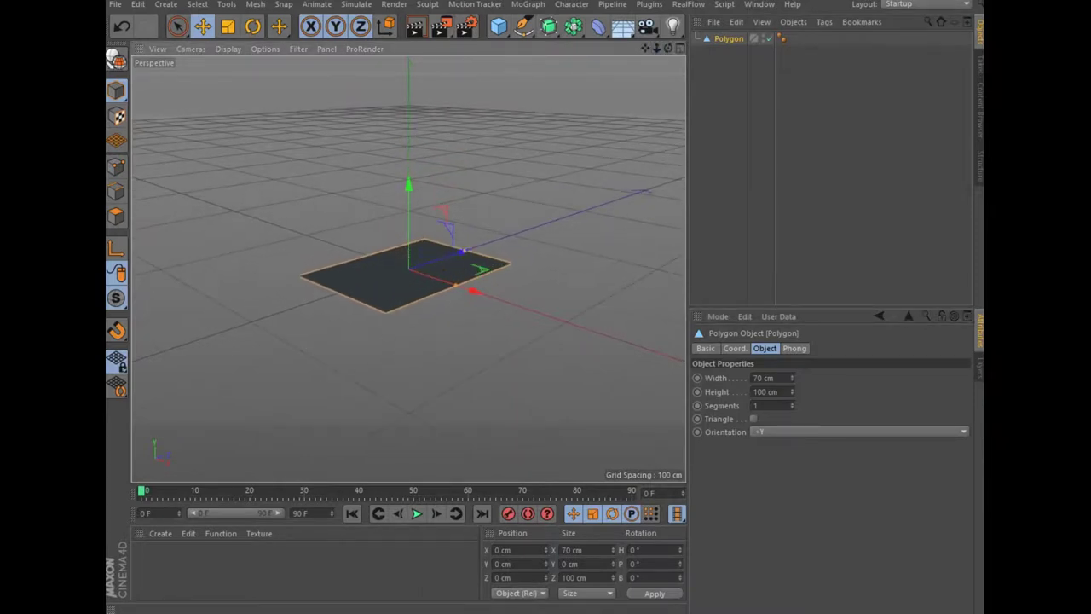
alt+drag(408, 270, 408, 268)
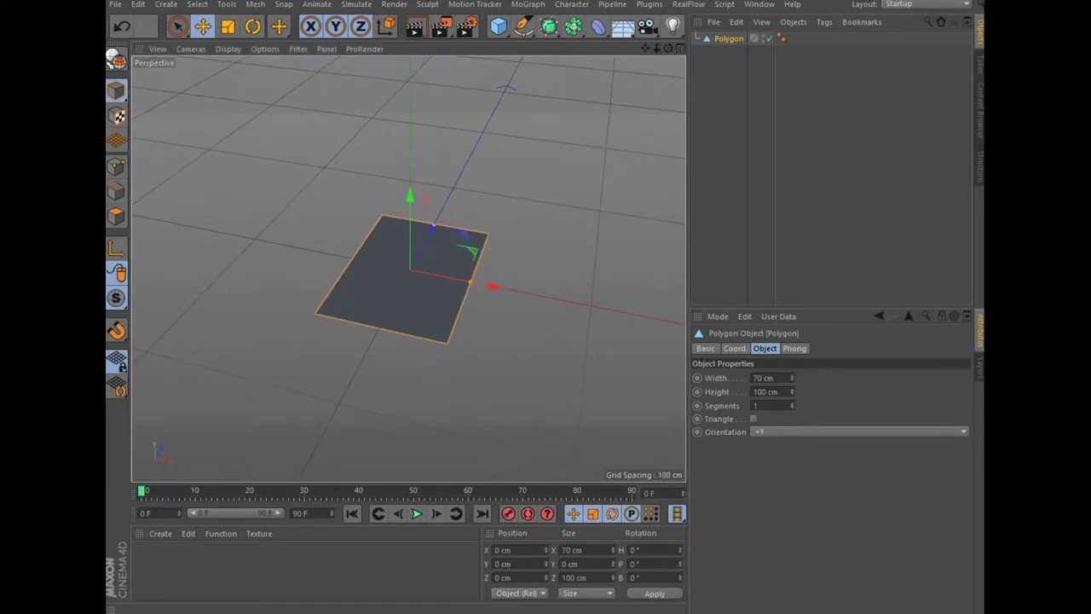
click(527, 5)
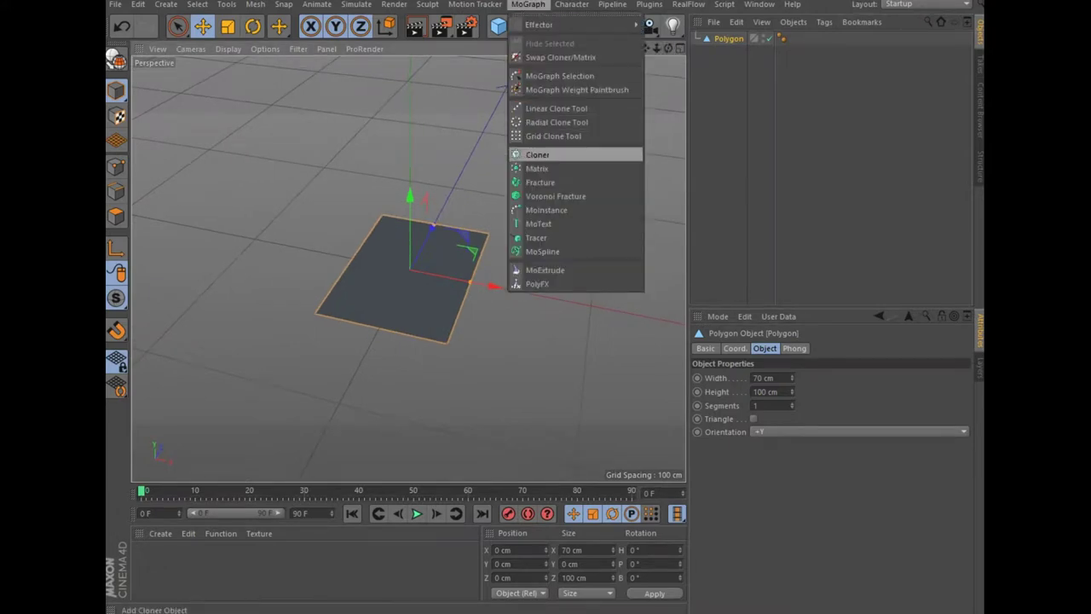
Nest the Polygon under a new Cloner and flip the plane's orientation to -Y.
click(537, 155)
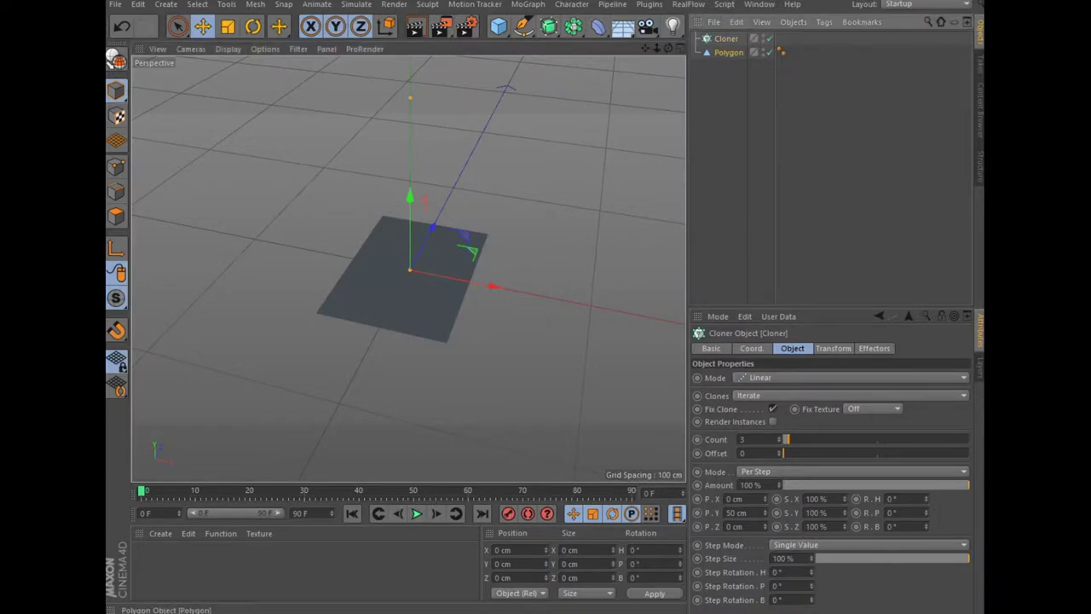
drag(729, 52, 726, 38)
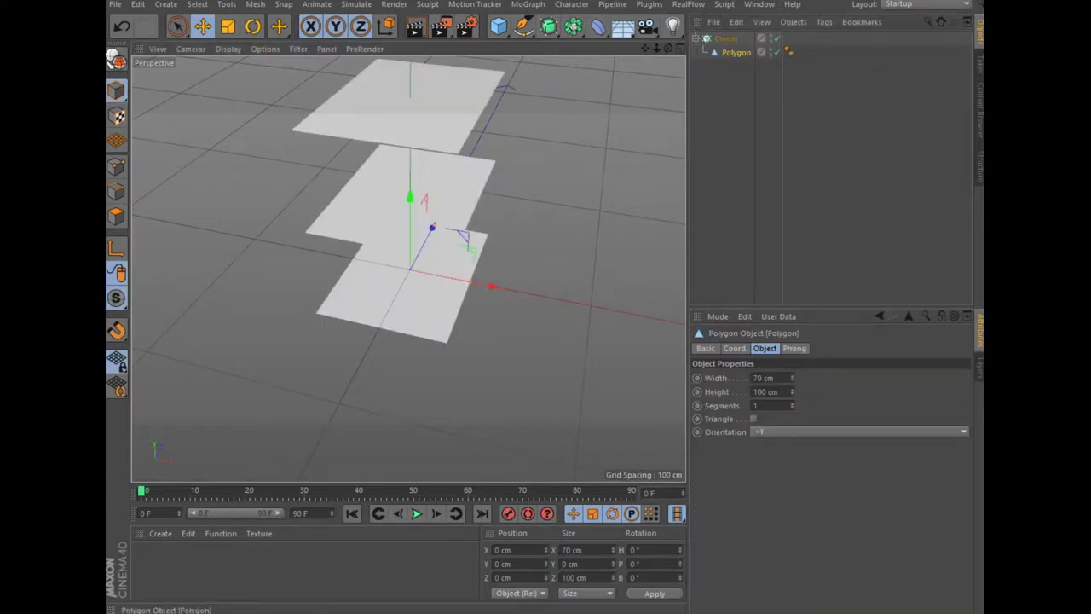
click(859, 432)
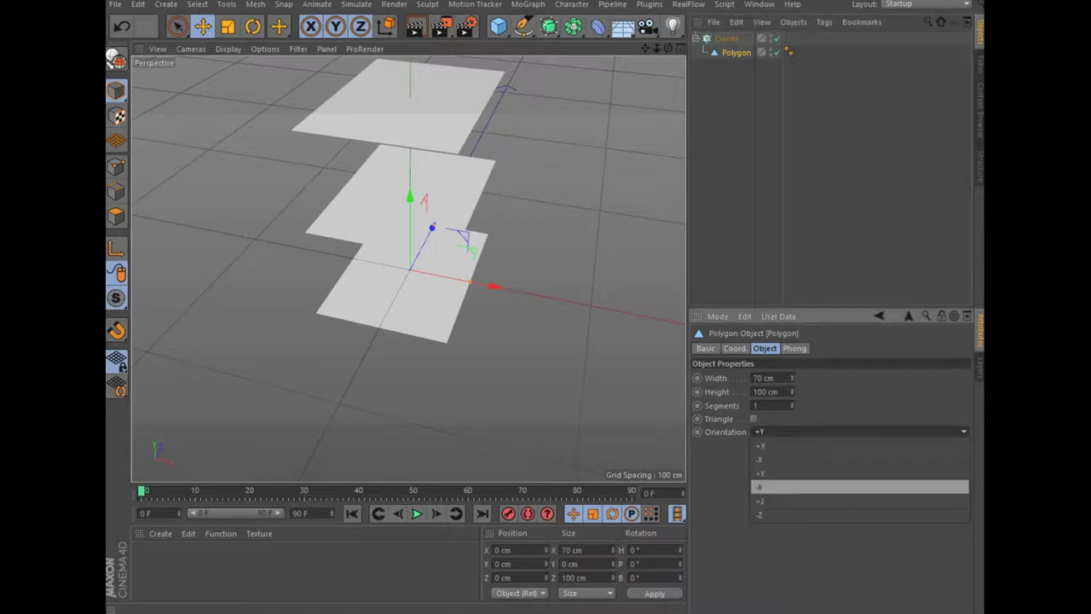
click(760, 487)
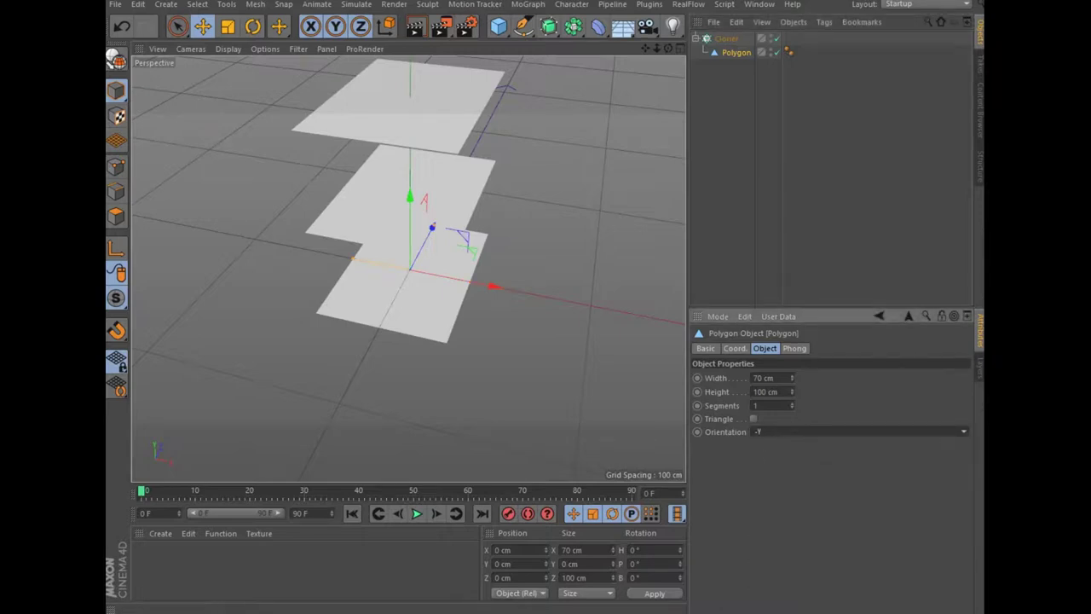
drag(668, 48, 668, 76)
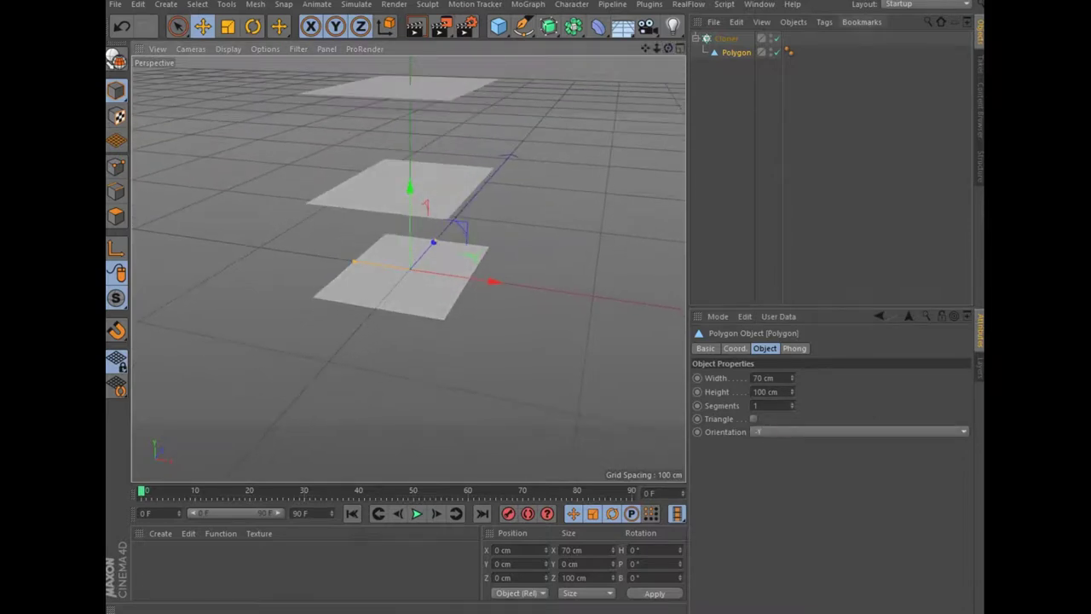
click(726, 38)
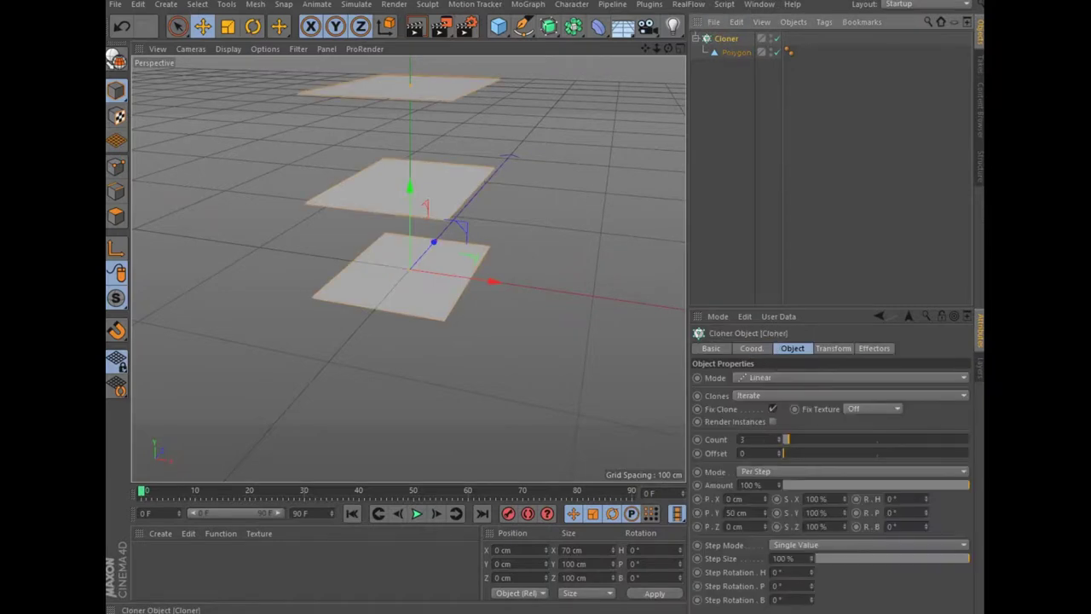
Set the Cloner to 52 copies spaced 0.3 cm apart on Y.
double_click(745, 439)
text(5)
click(830, 170)
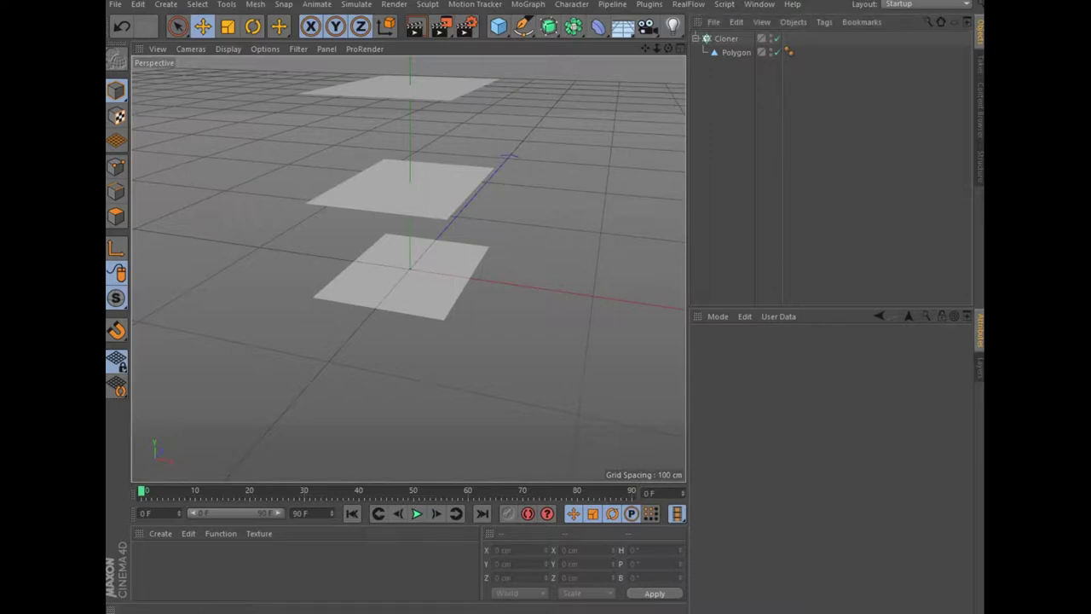
click(726, 38)
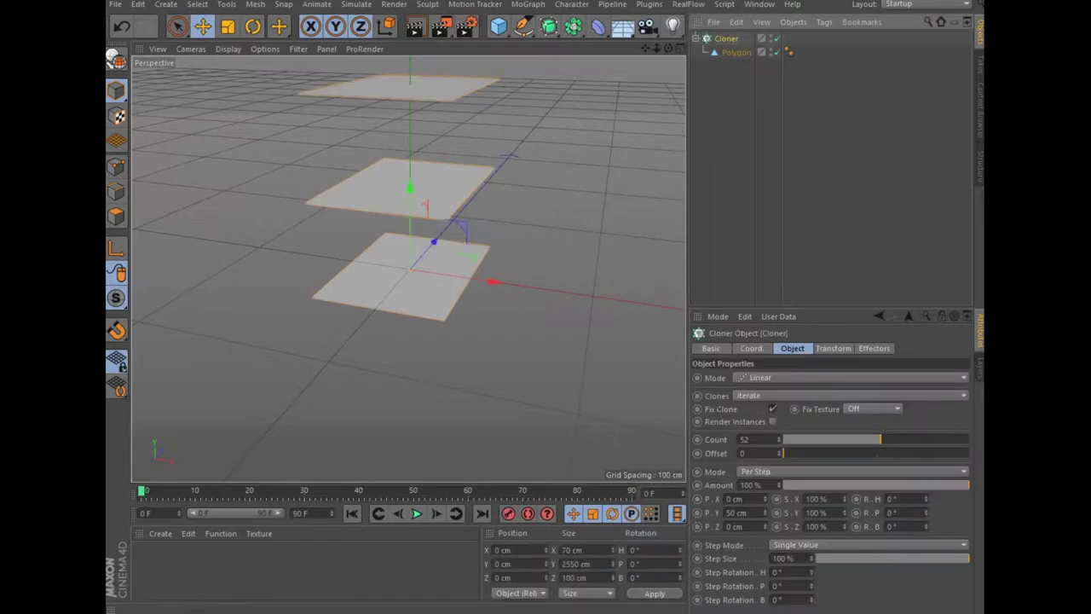
click(736, 512)
text(0.3)
key(Return)
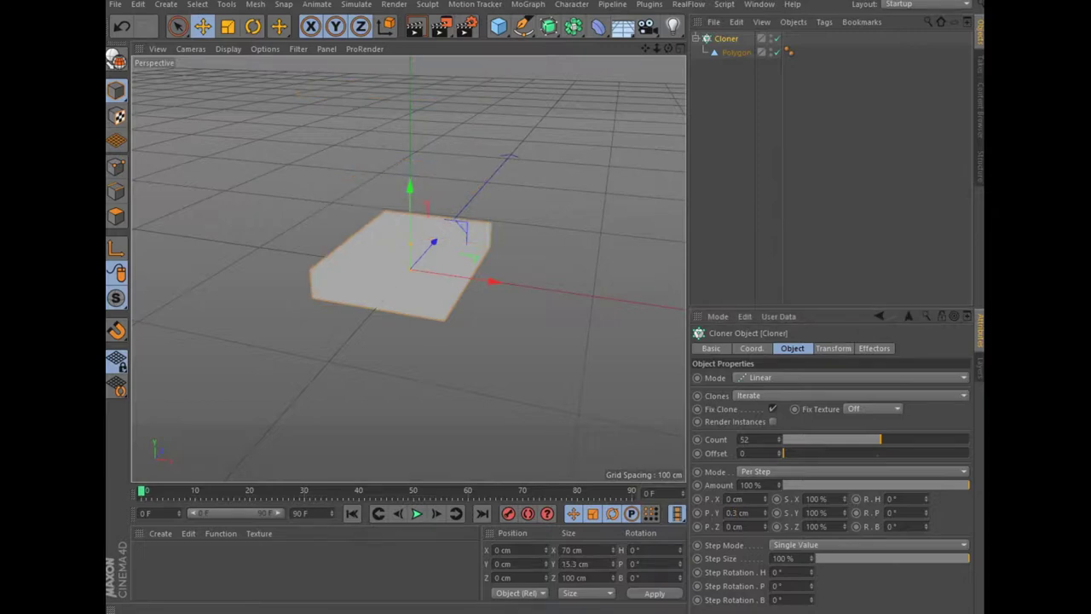
Change the viewport shading so the box sides show, and orbit around the card stack.
click(227, 49)
click(247, 80)
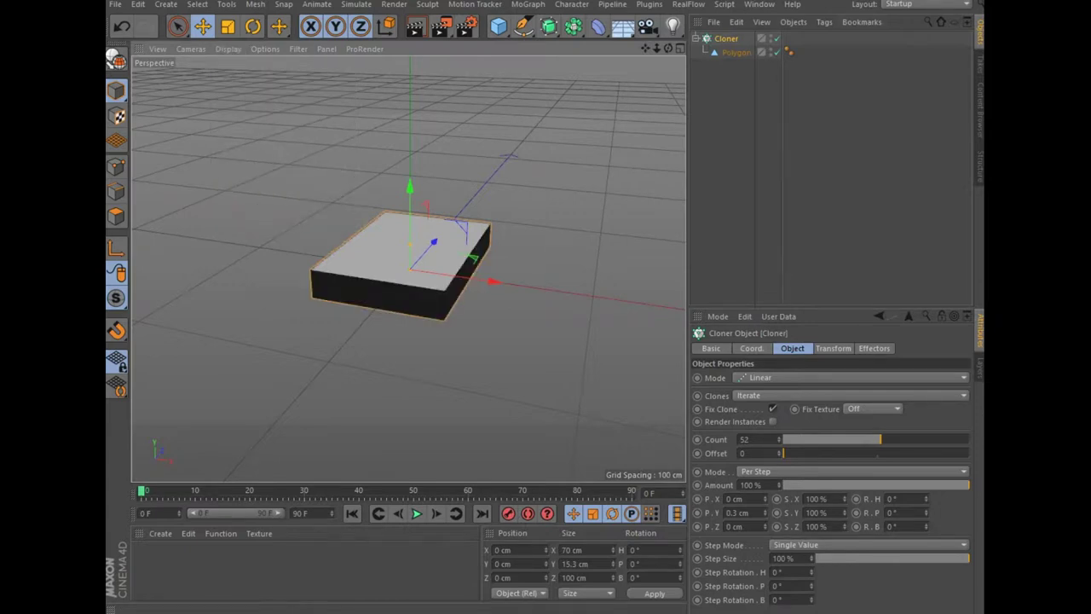
drag(668, 48, 639, 53)
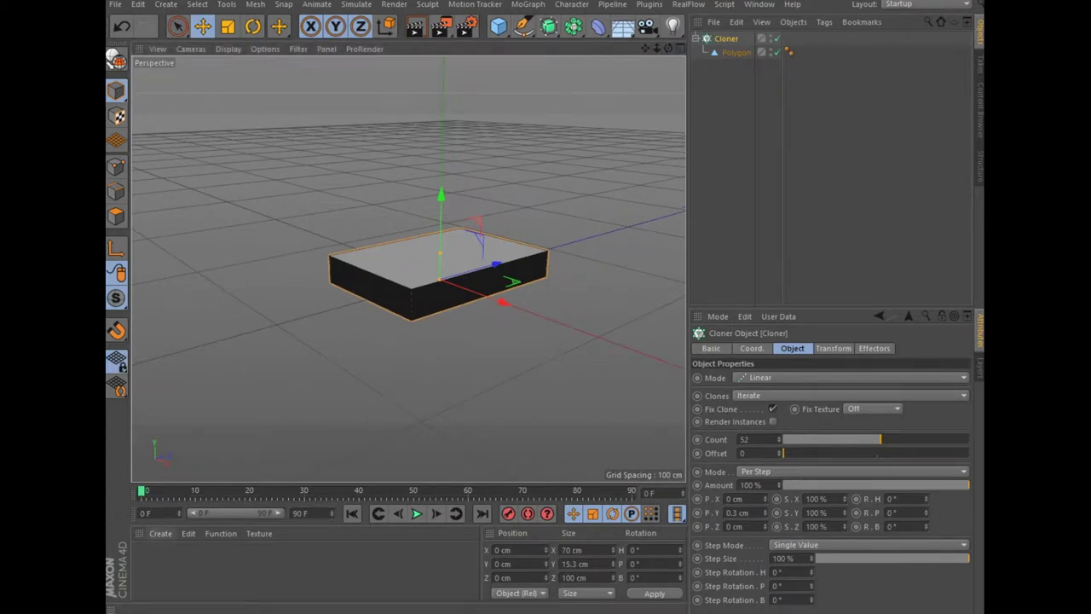
click(160, 532)
Create material Mat with reflectance off and a Multi Shader as its Color texture.
click(188, 415)
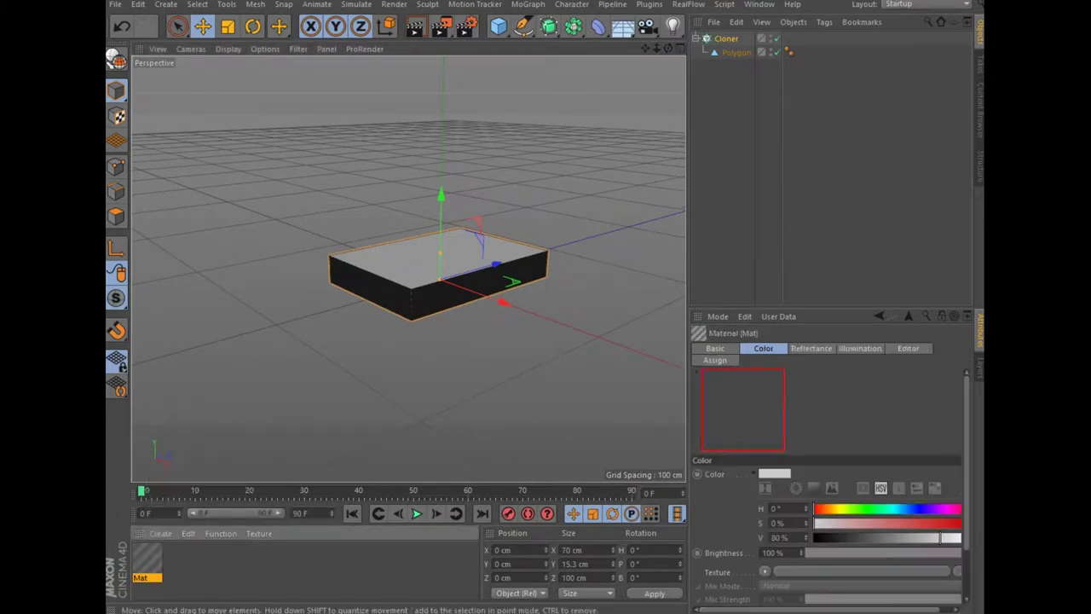
double_click(146, 560)
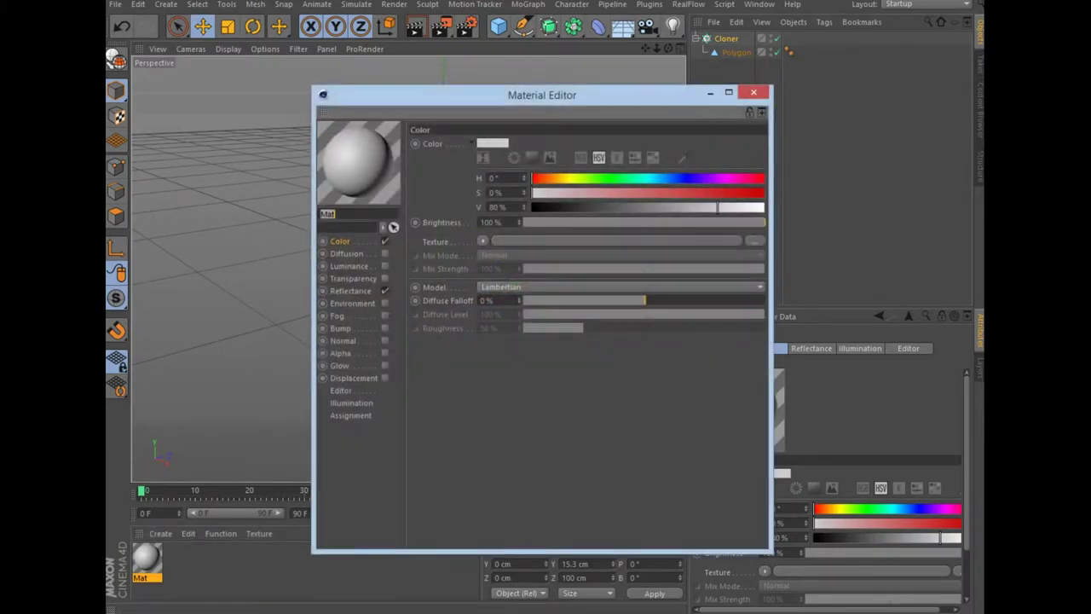
click(385, 291)
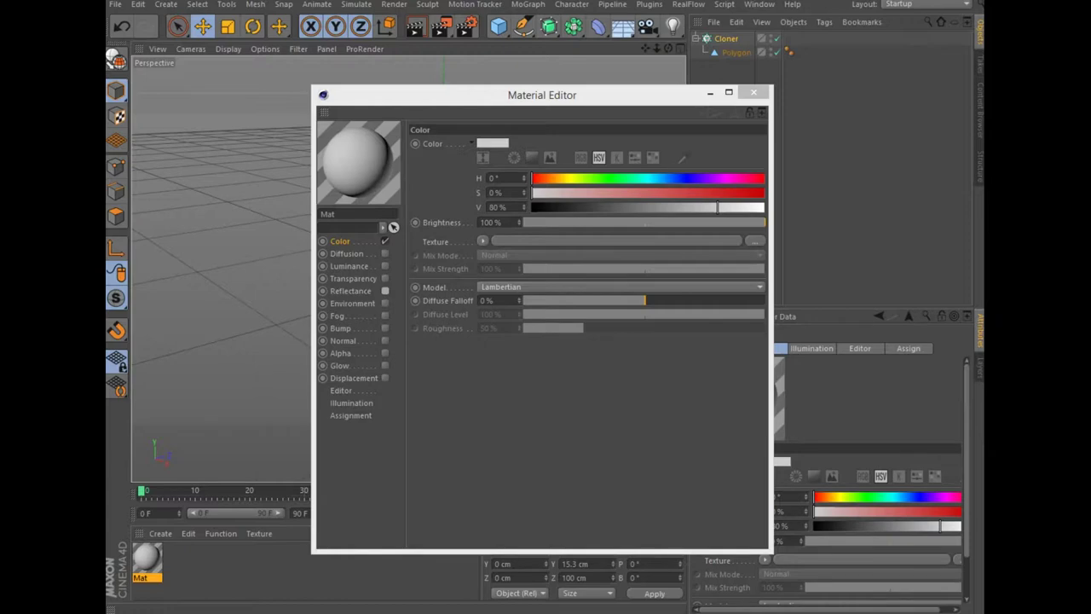
click(483, 242)
mouse_move(510, 509)
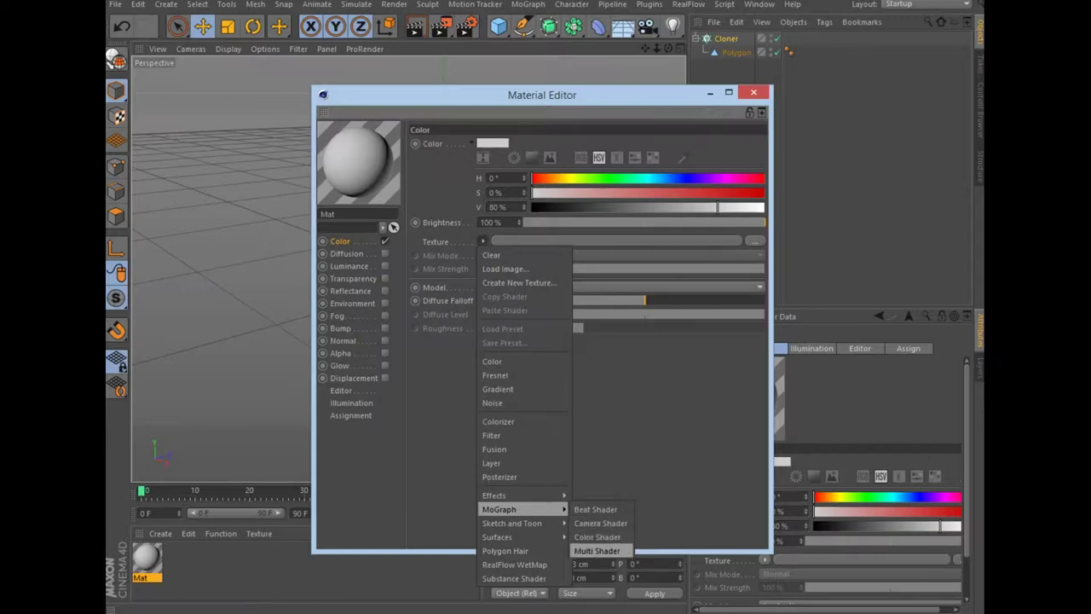
click(596, 550)
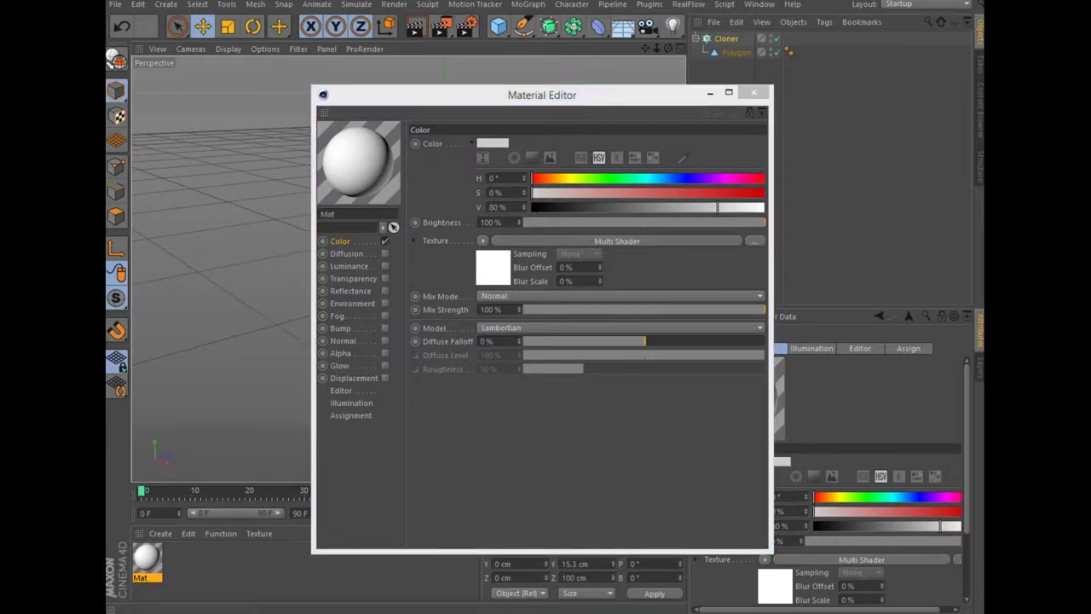
click(617, 240)
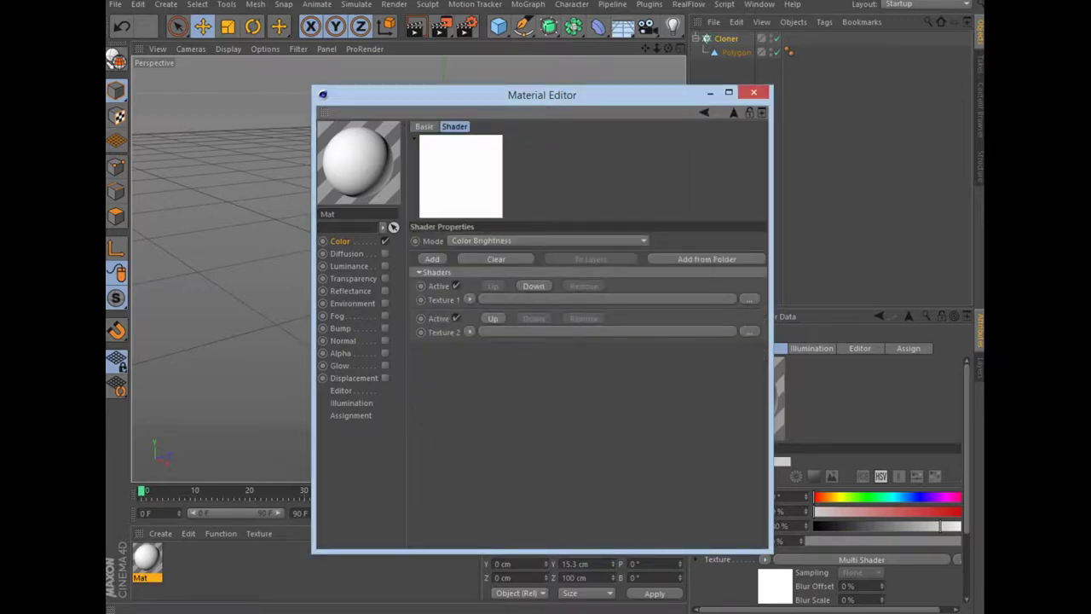
click(707, 259)
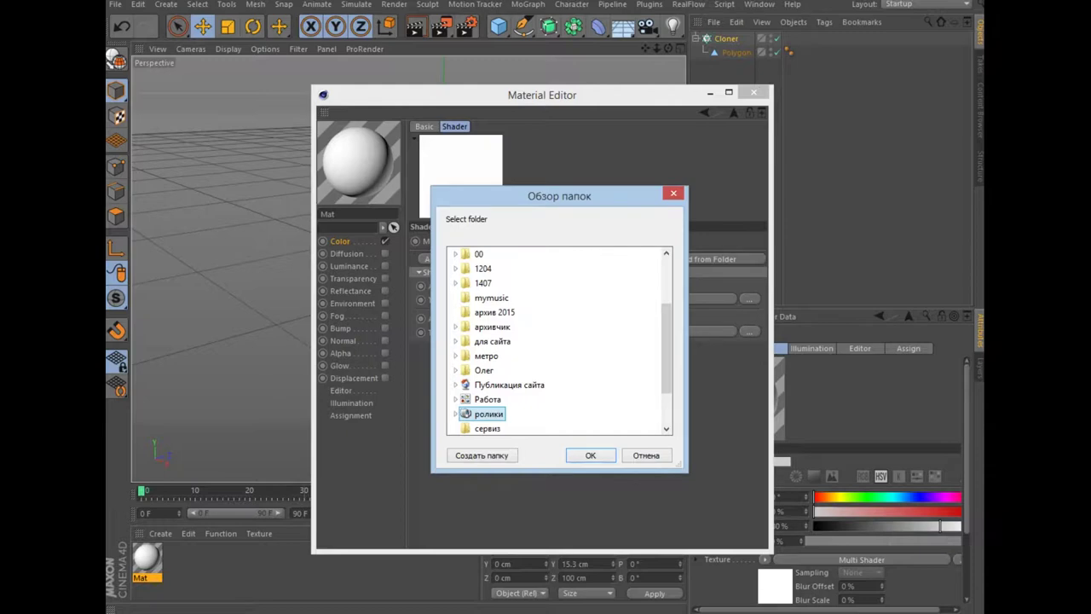
Load the card images from the 'textura card' folder into the Multi Shader, copying them into the project.
double_click(489, 414)
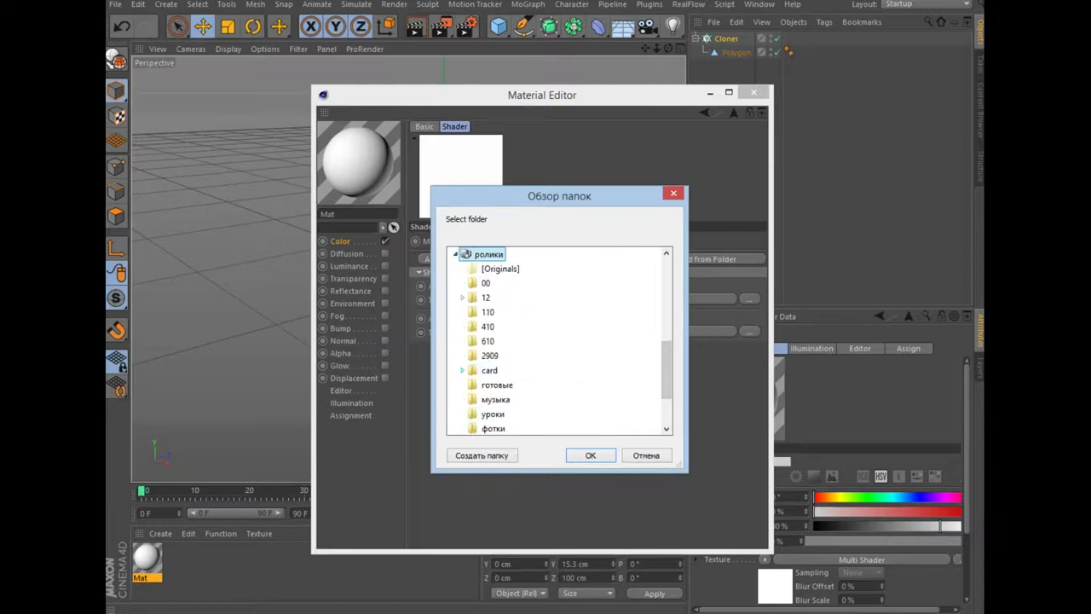
click(462, 370)
click(509, 384)
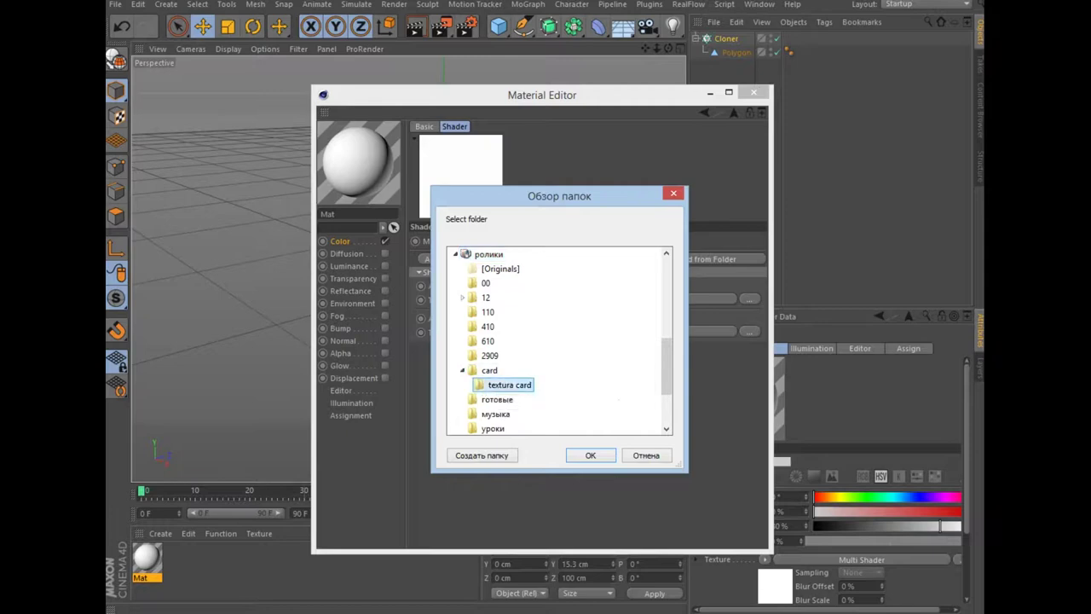
click(589, 455)
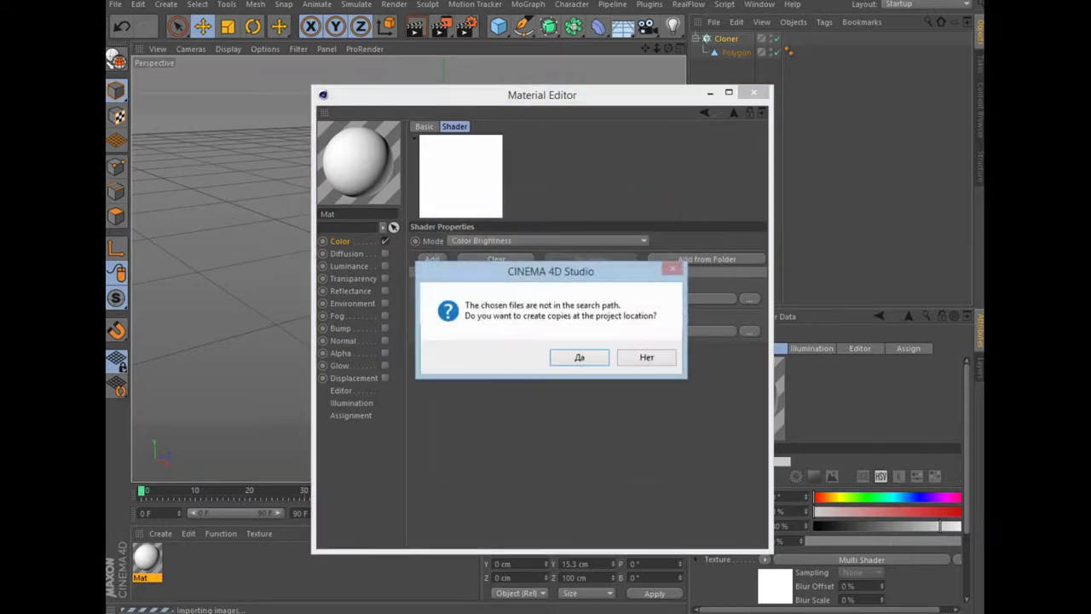
key(Return)
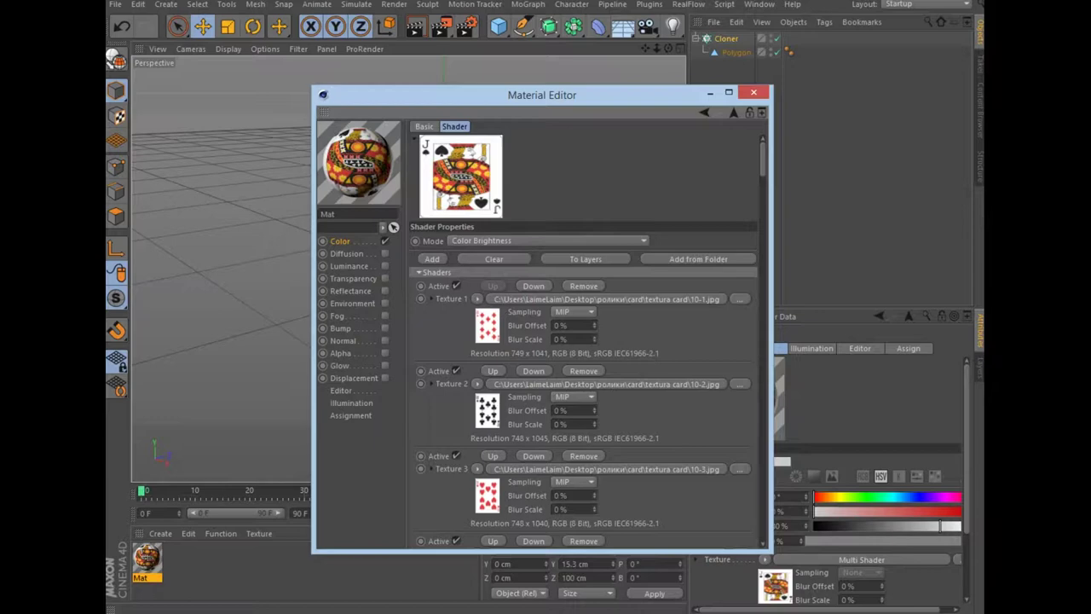
Remove the rub.jpg card-back layer from the Multi Shader and close the Material Editor.
scroll(584, 341, down, 10)
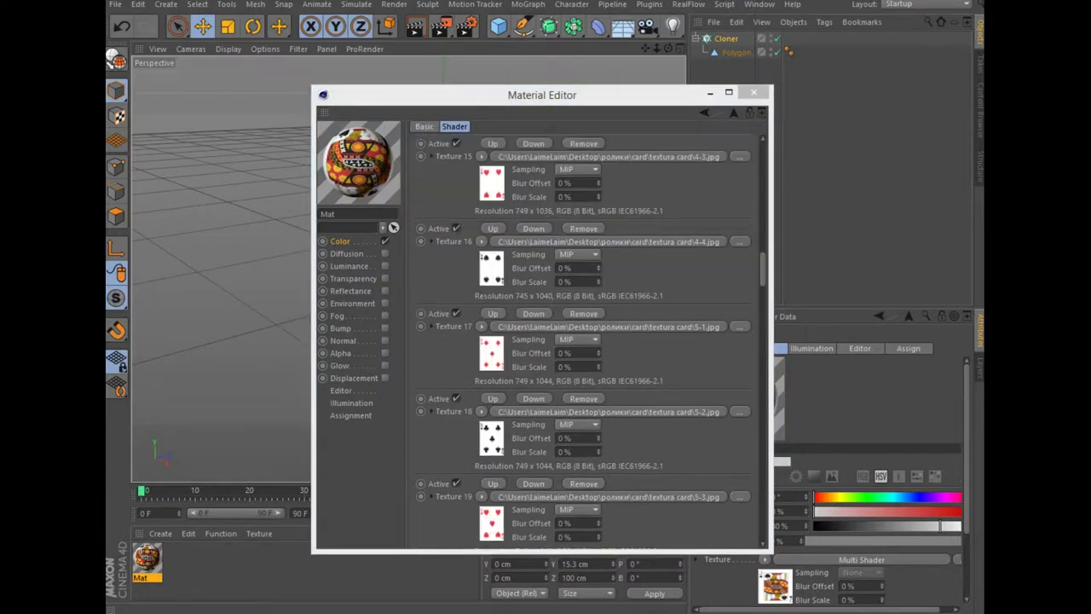
scroll(584, 341, down, 4)
scroll(584, 341, down, 4)
scroll(584, 340, down, 4)
scroll(584, 341, down, 4)
scroll(584, 341, down, 3)
scroll(583, 340, down, 3)
scroll(584, 341, down, 3)
scroll(583, 341, down, 3)
scroll(583, 340, down, 1)
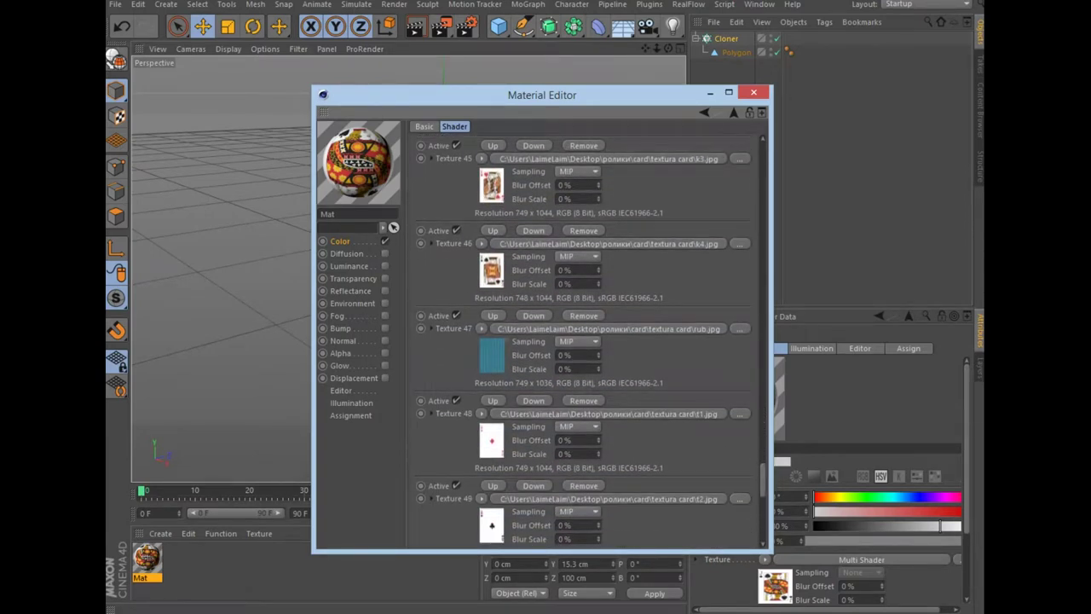
click(584, 315)
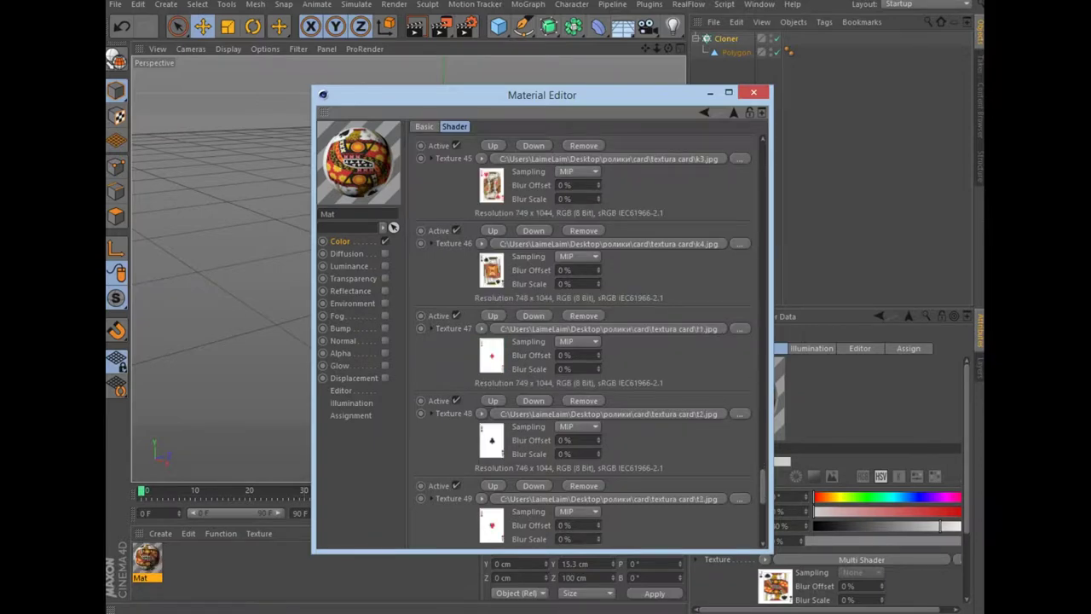
click(753, 93)
click(754, 92)
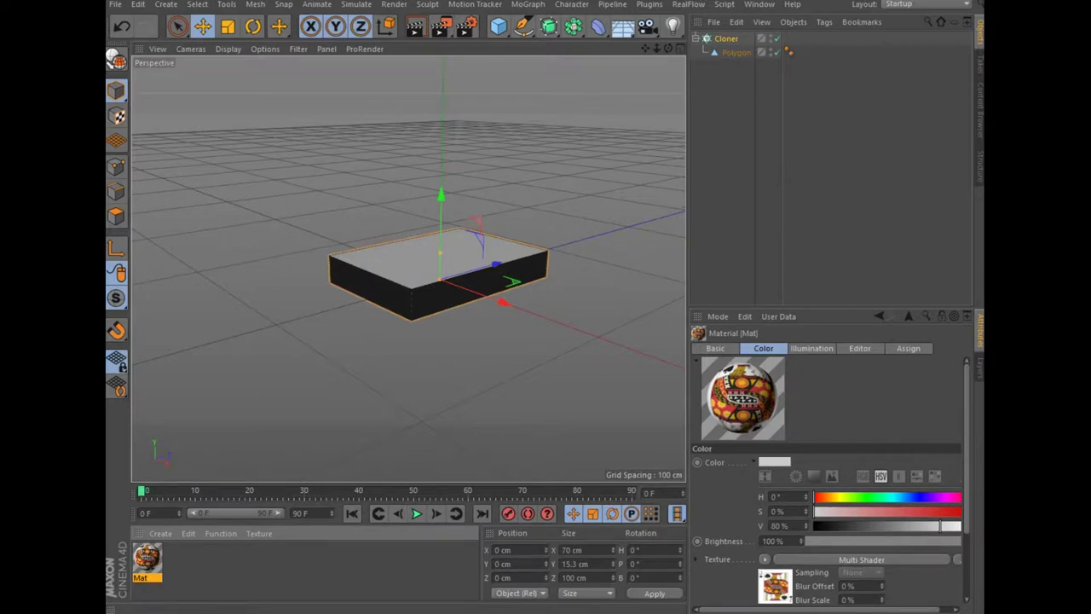
Apply Mat to the Cloner and offset the clones 47 cm along X.
drag(146, 558, 439, 260)
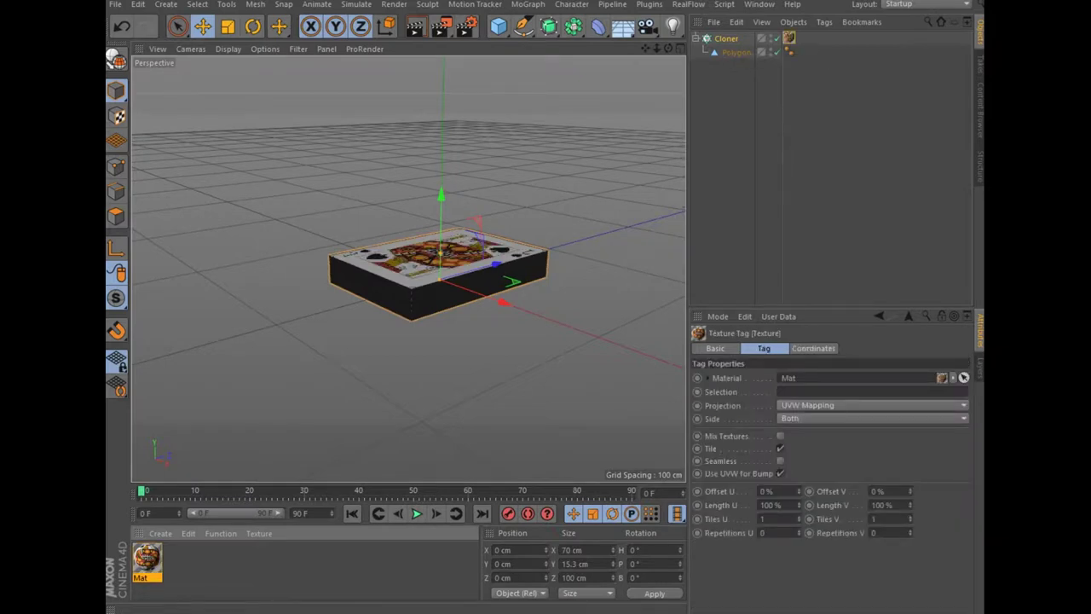
click(726, 39)
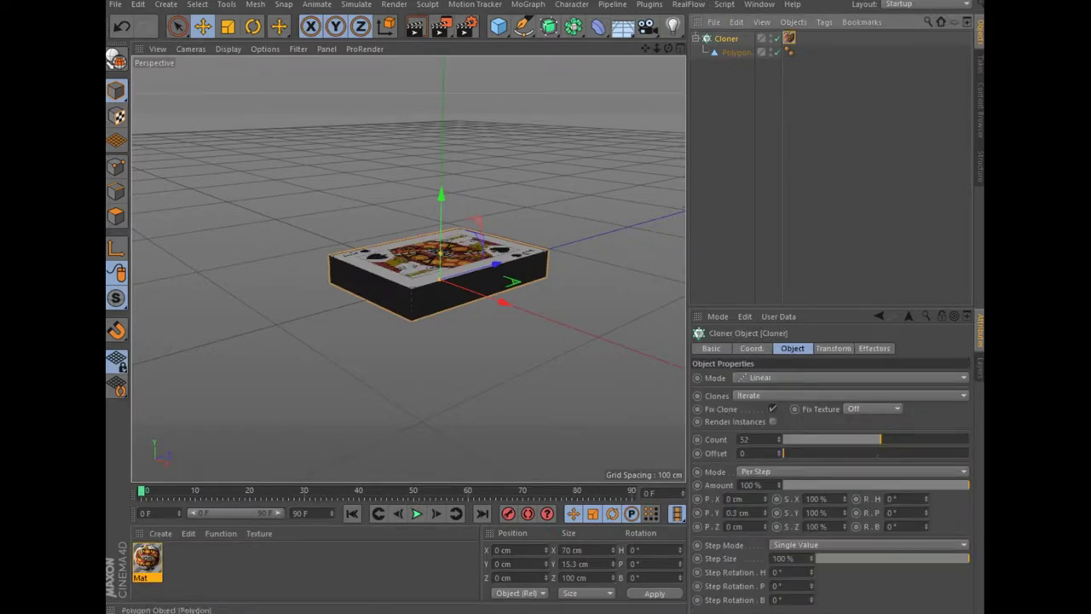
drag(667, 47, 656, 86)
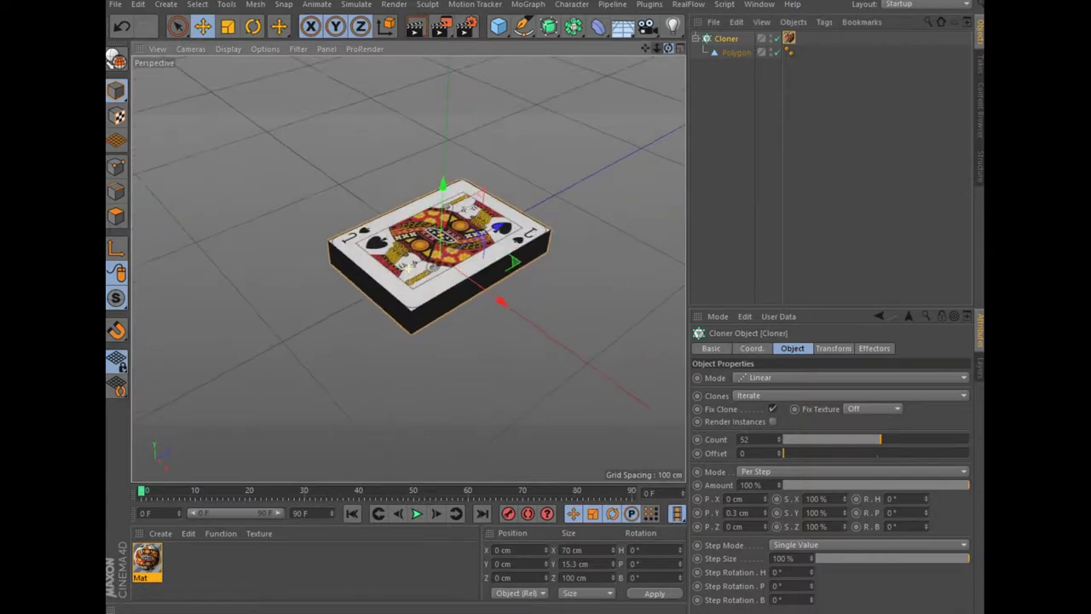
drag(667, 48, 656, 94)
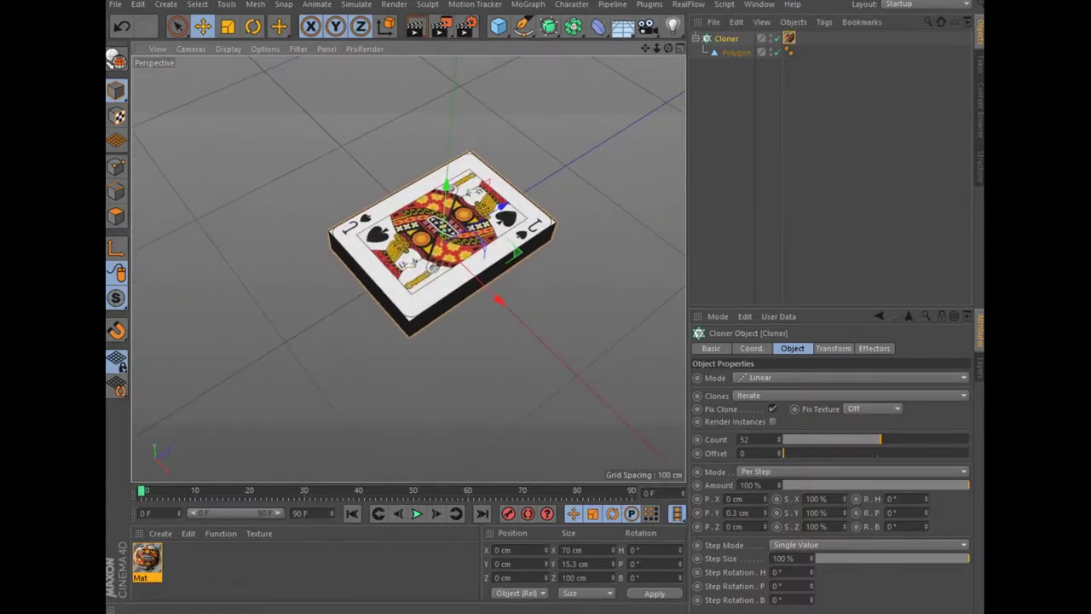
mouse_move(764, 498)
mouse_down()
mouse_move(765, 477)
mouse_move(765, 494)
mouse_up()
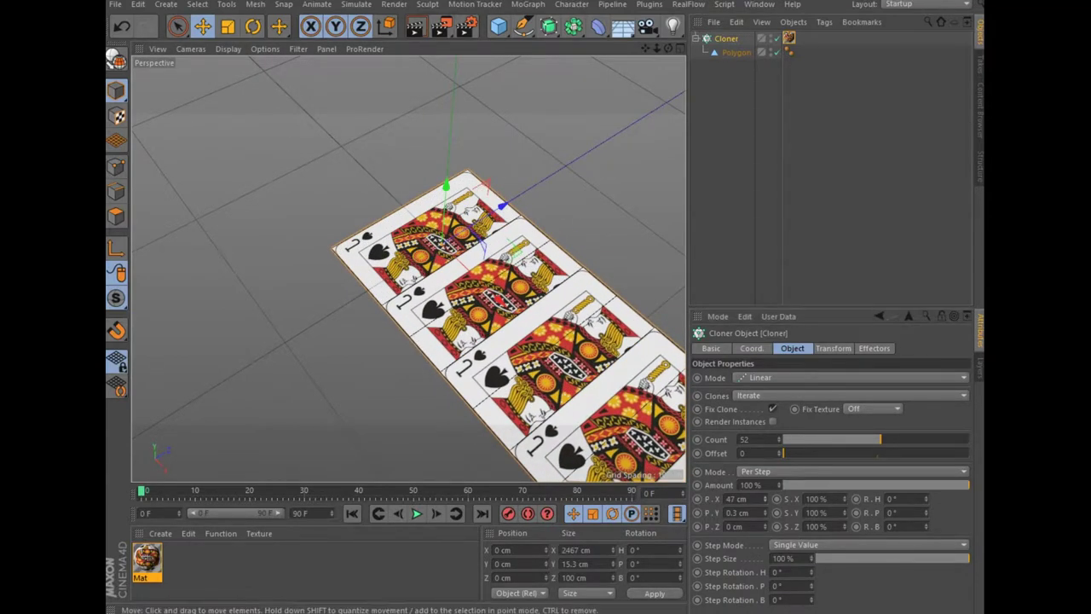
Switch Mat's Multi Shader mode to Index Ratio so each card shows a different face.
double_click(146, 559)
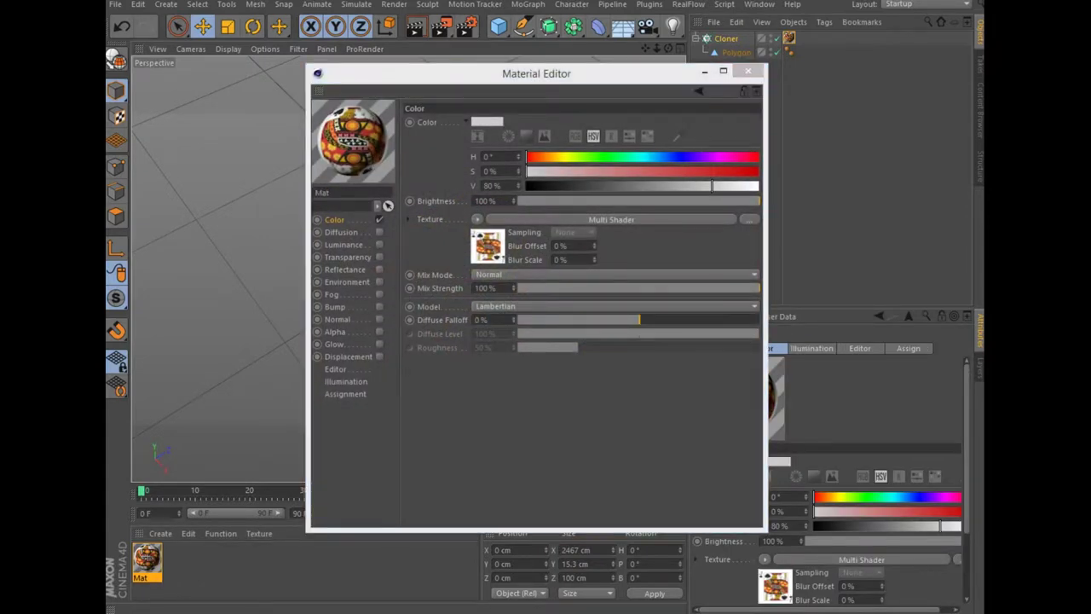
click(611, 219)
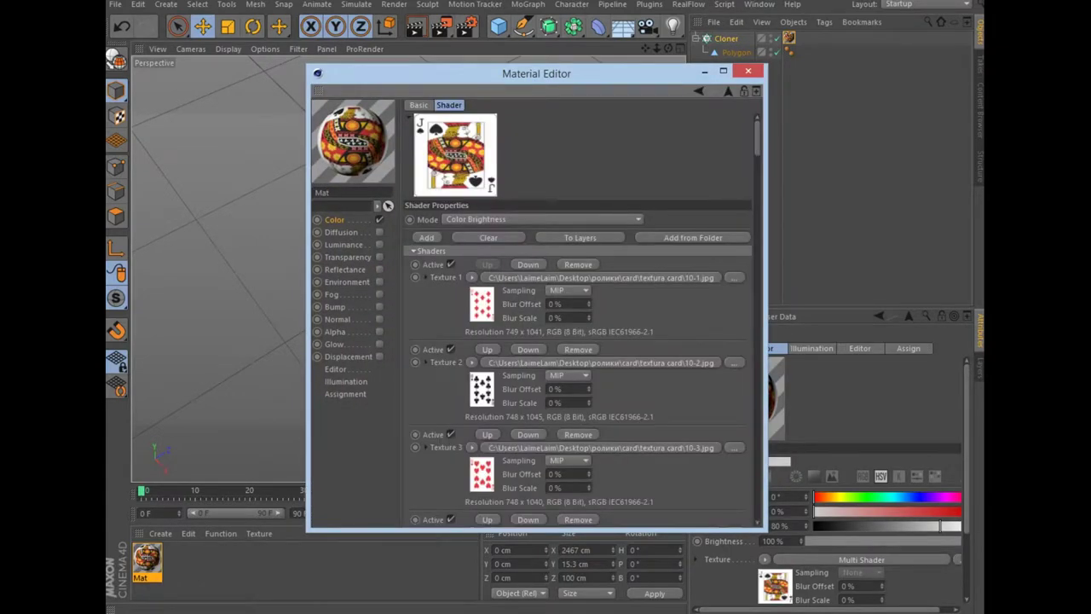
click(545, 219)
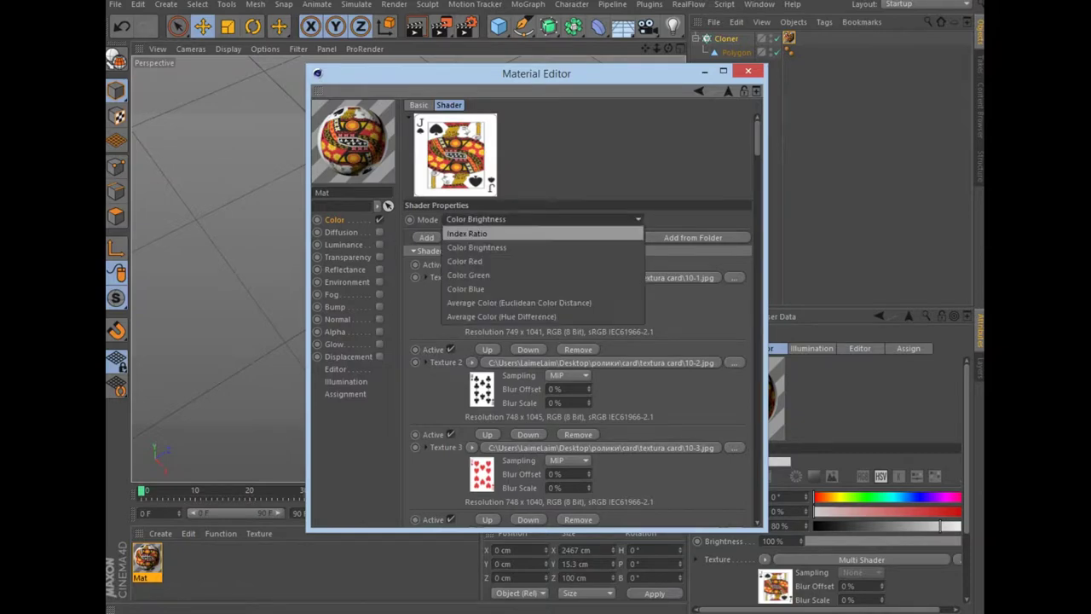
click(467, 233)
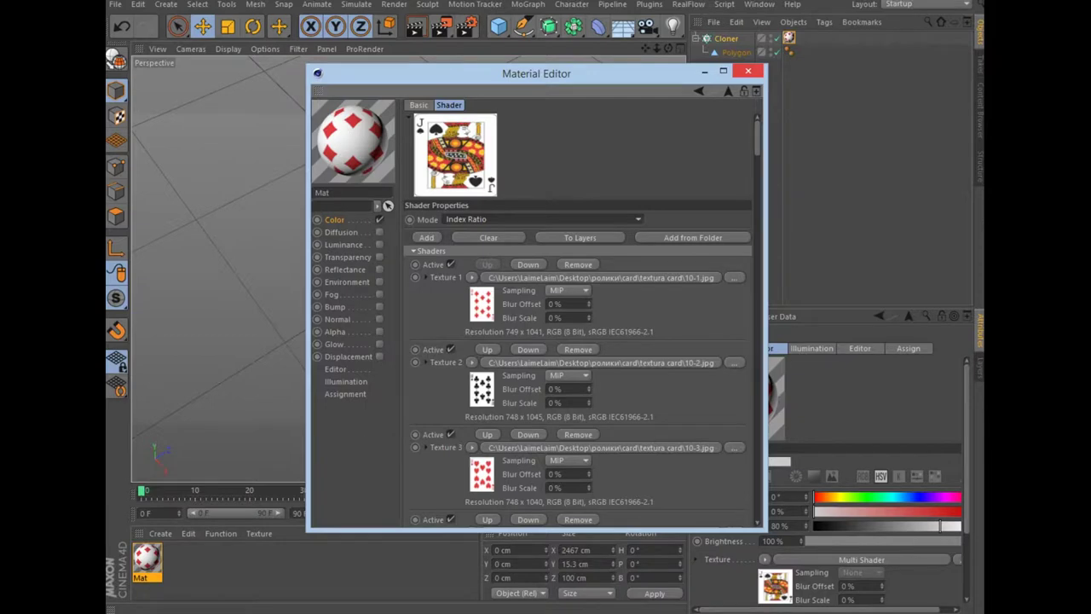
click(747, 70)
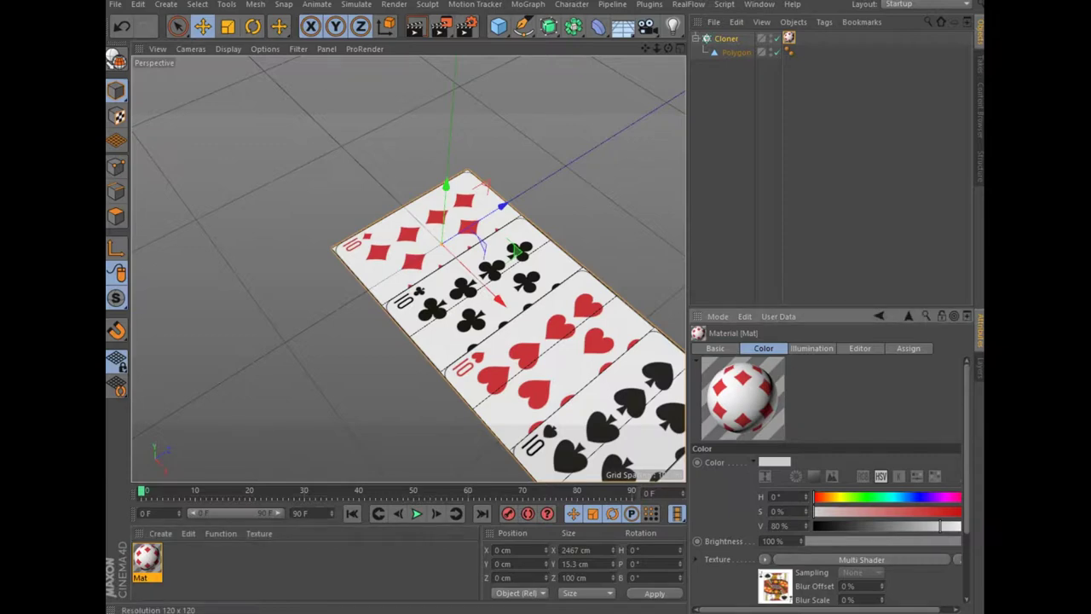
Review Mat's Basic, Illumination, Editor and Assign tabs, then select the Cloner's texture tag.
click(715, 348)
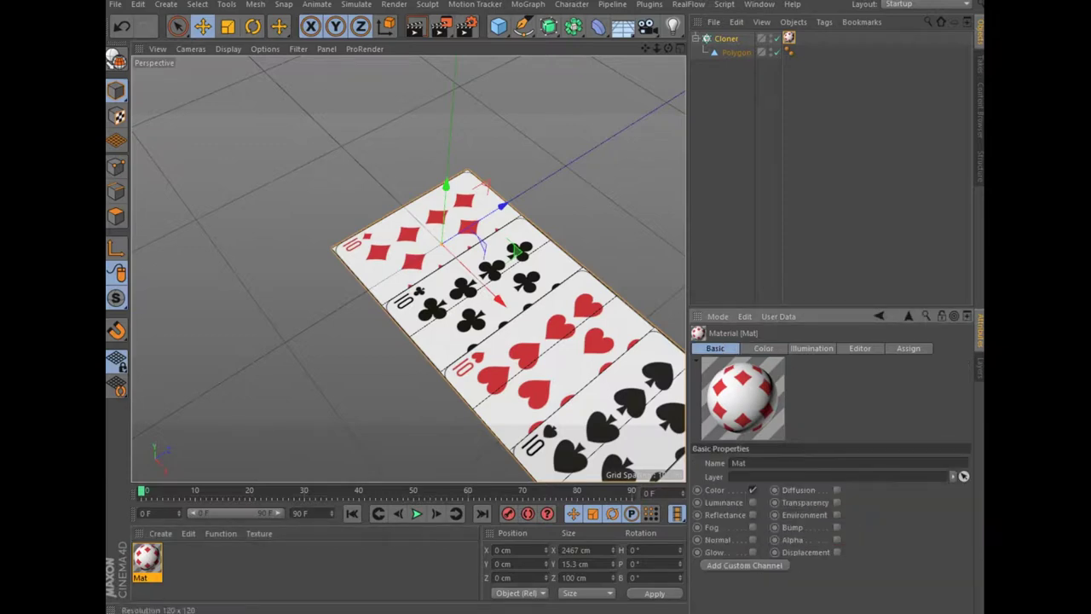
click(811, 348)
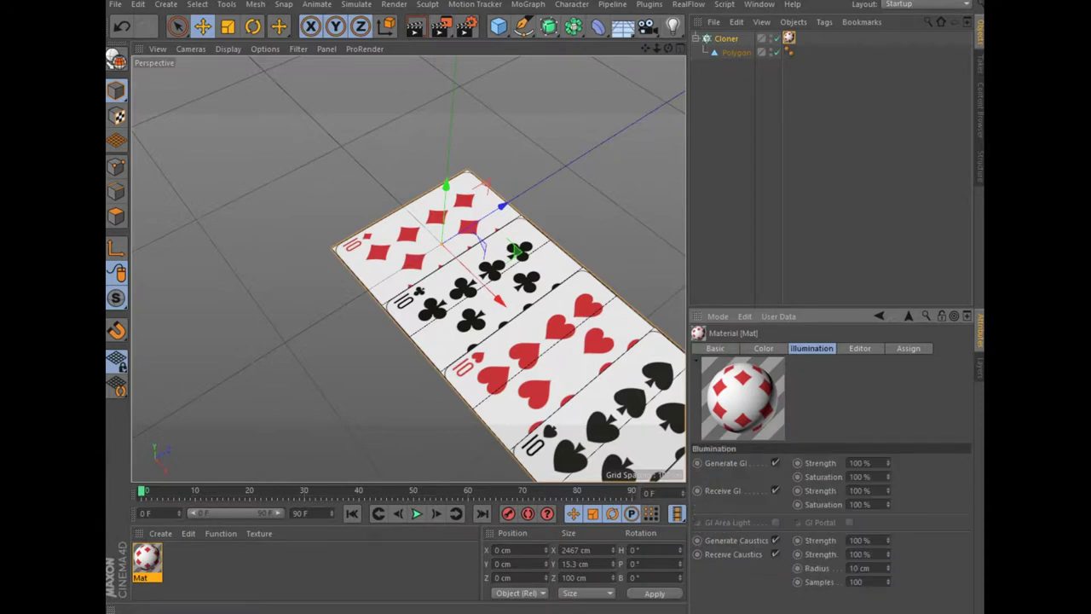
click(859, 347)
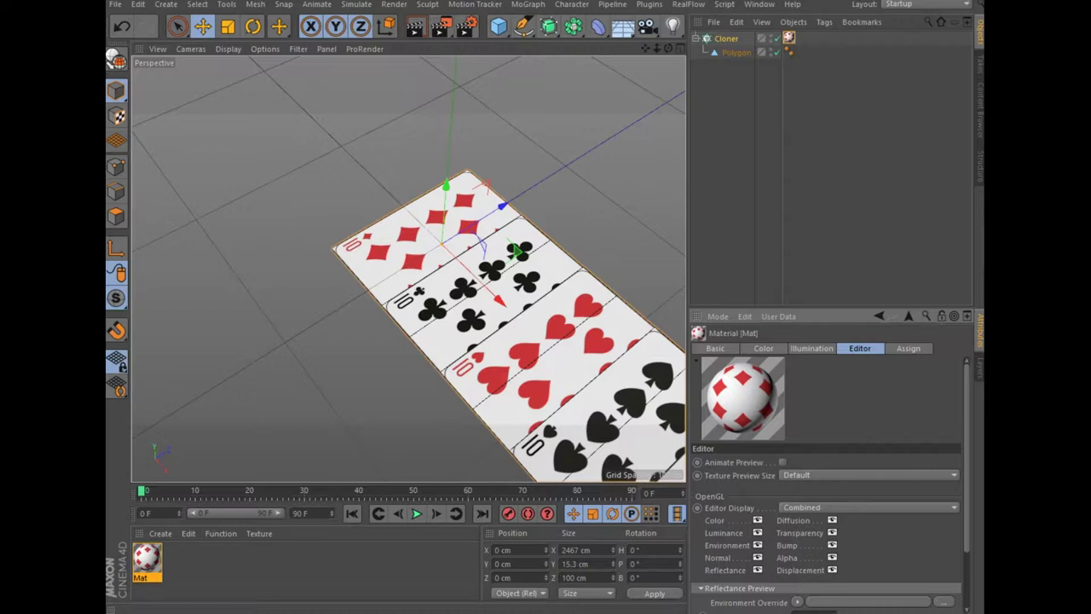
click(870, 475)
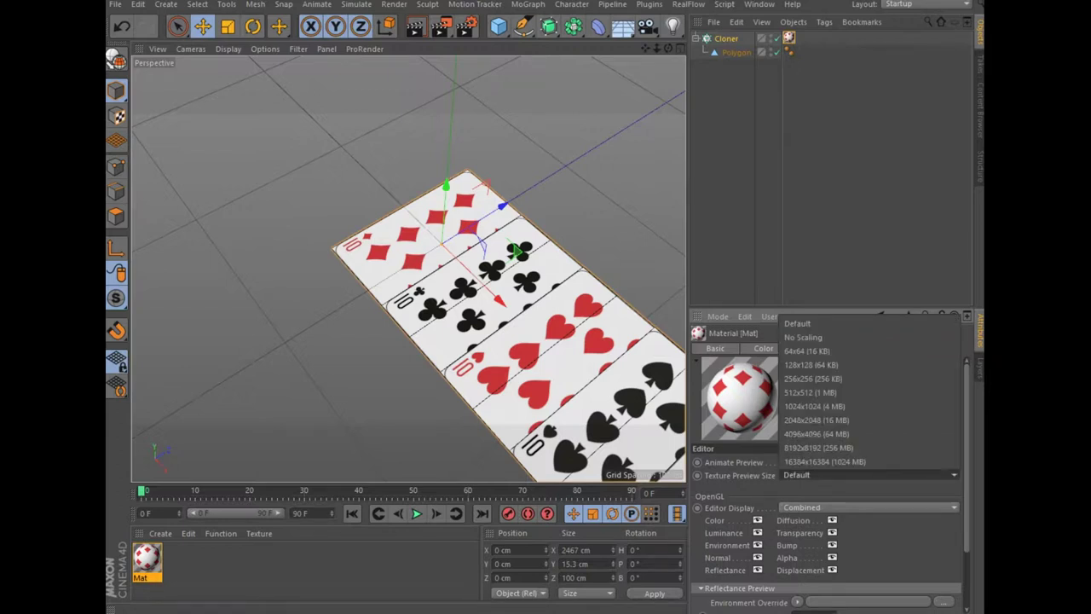
click(908, 348)
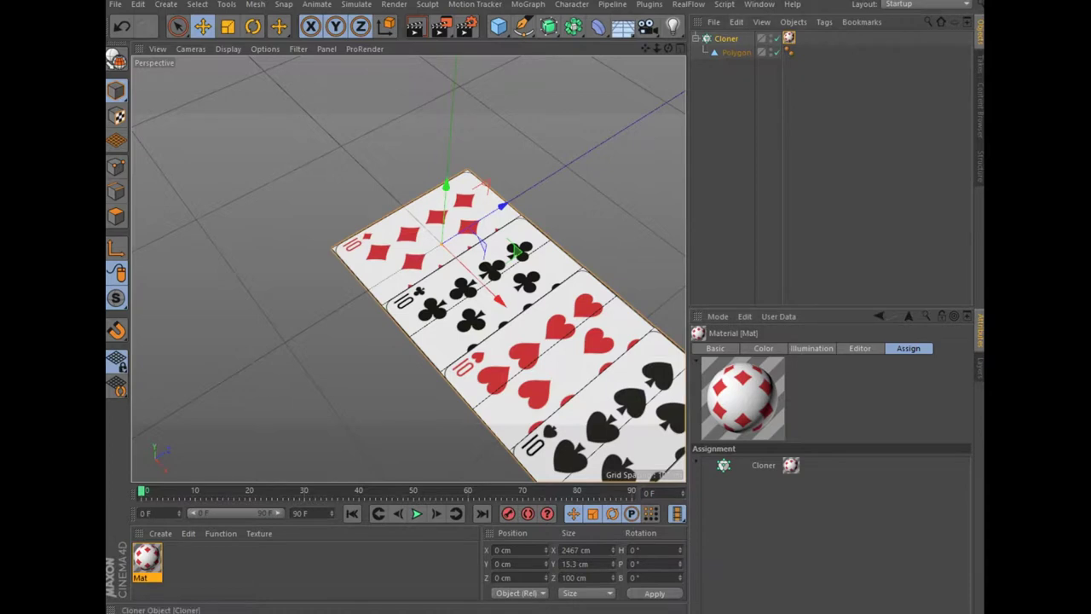
click(788, 38)
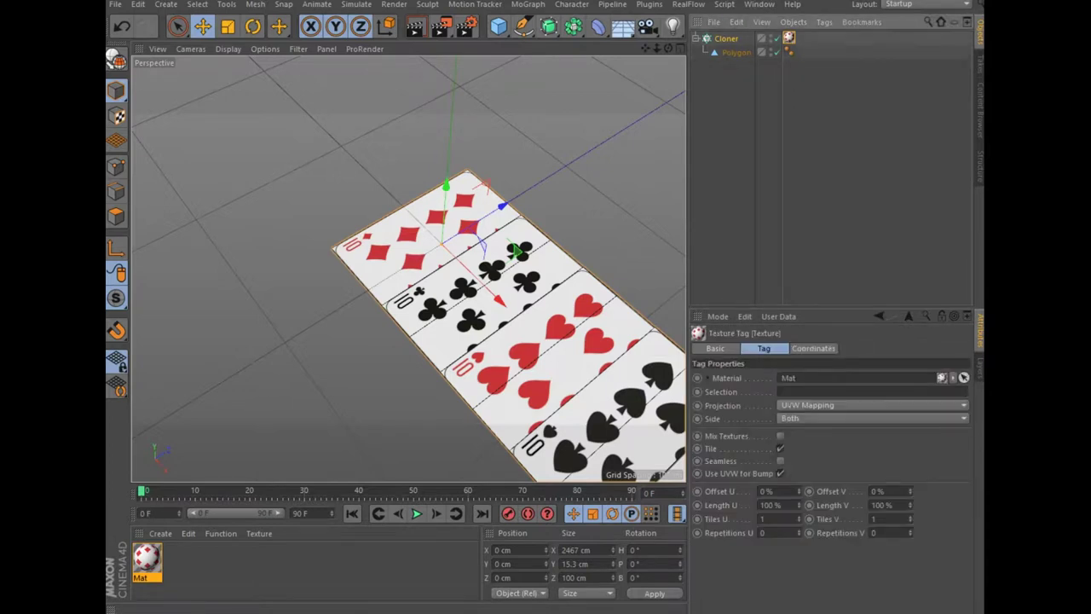
Set the Mat texture tag's Side option to Front.
click(871, 418)
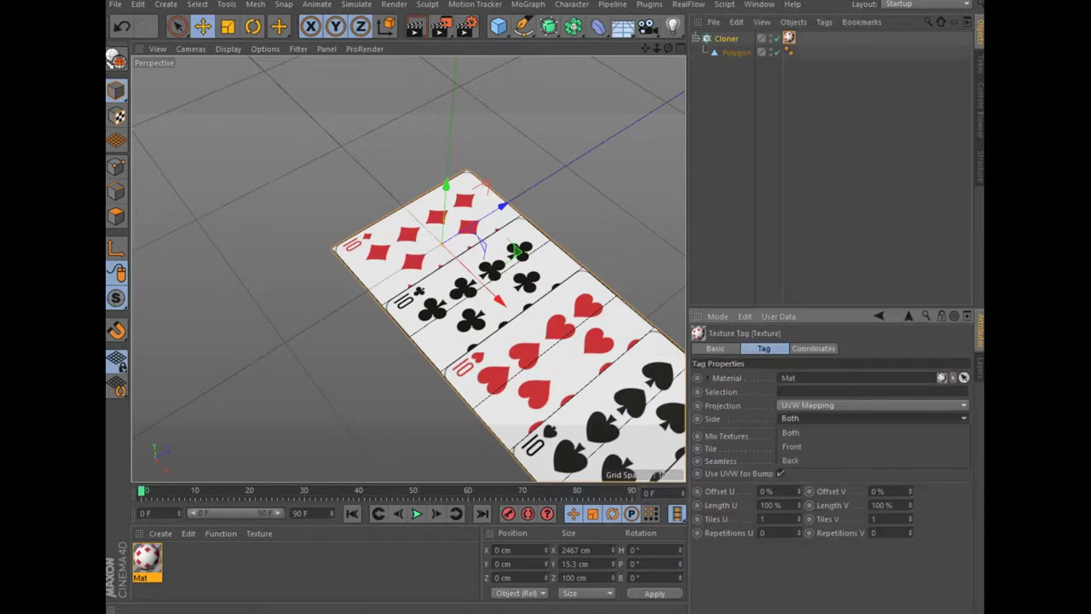
click(792, 446)
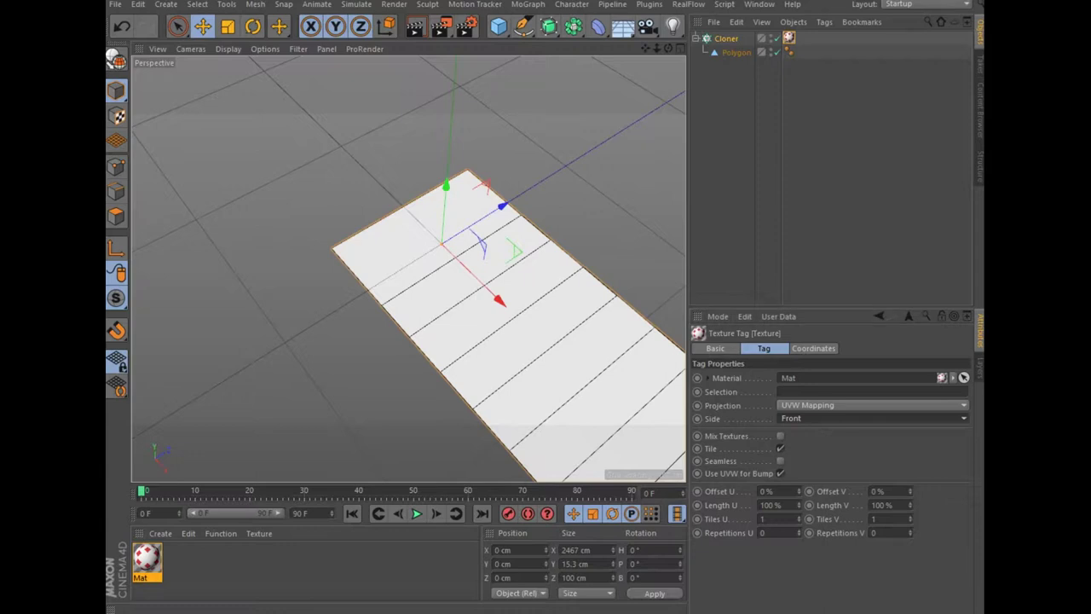
click(160, 532)
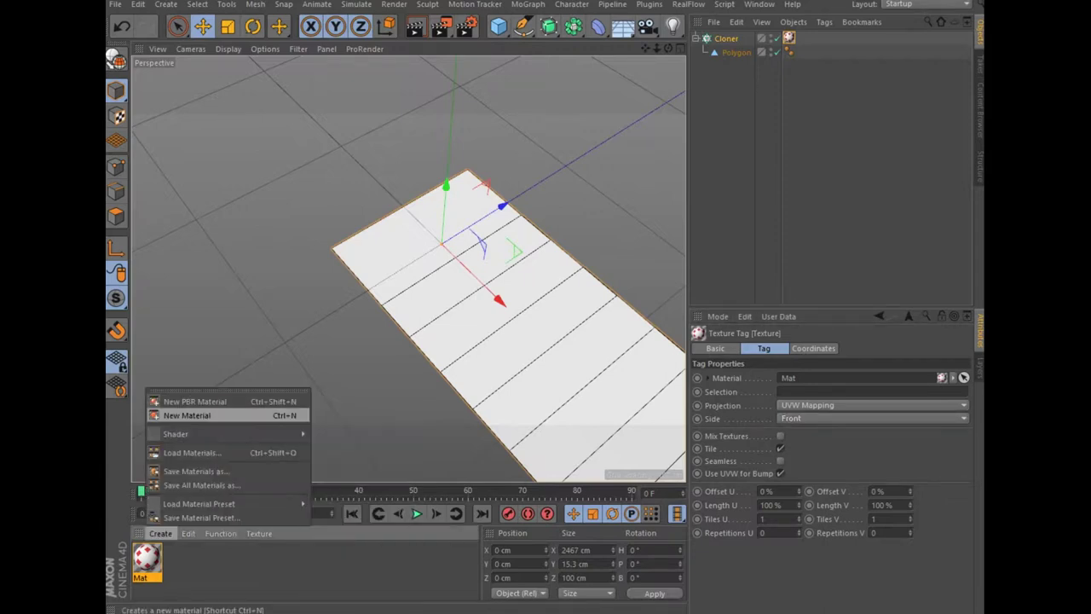
Create a second material, Mat.1, with reflectance turned off.
click(204, 416)
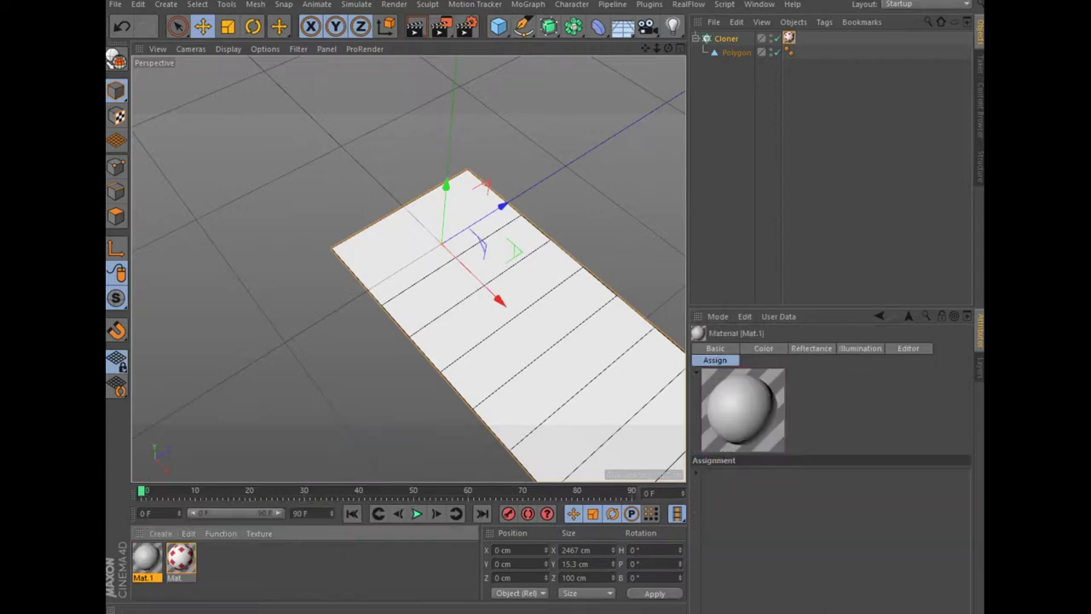
double_click(146, 558)
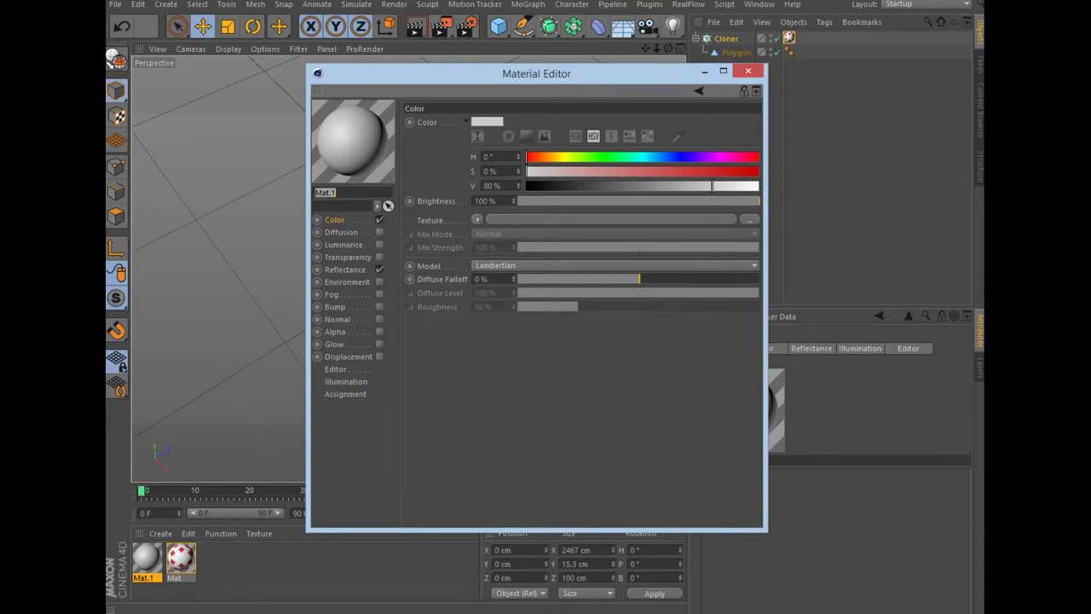
click(379, 269)
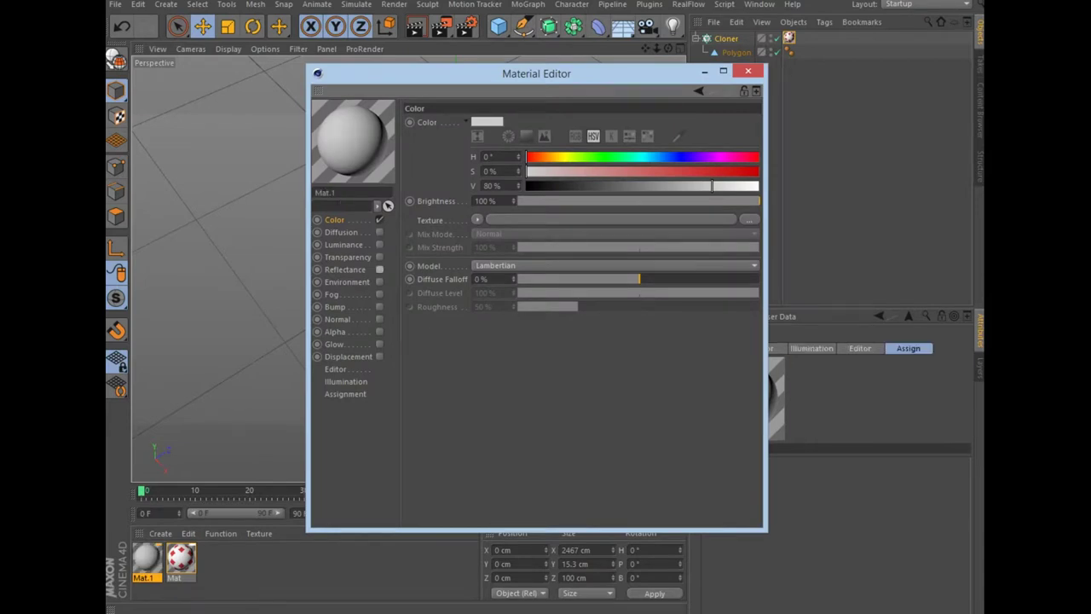
Load rub.jpg as Mat.1's Color texture, accepting the copy-image prompt.
click(609, 219)
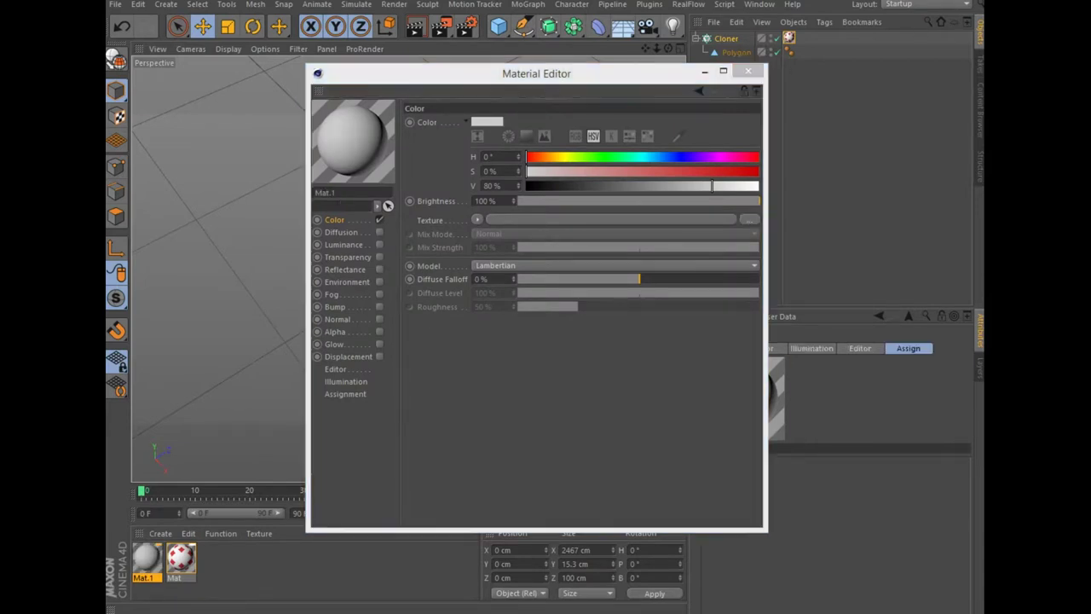
scroll(598, 255, down, 1)
scroll(598, 255, down, 3)
scroll(598, 256, down, 3)
scroll(599, 256, down, 3)
scroll(607, 256, down, 1)
scroll(607, 256, down, 1)
click(621, 269)
click(626, 392)
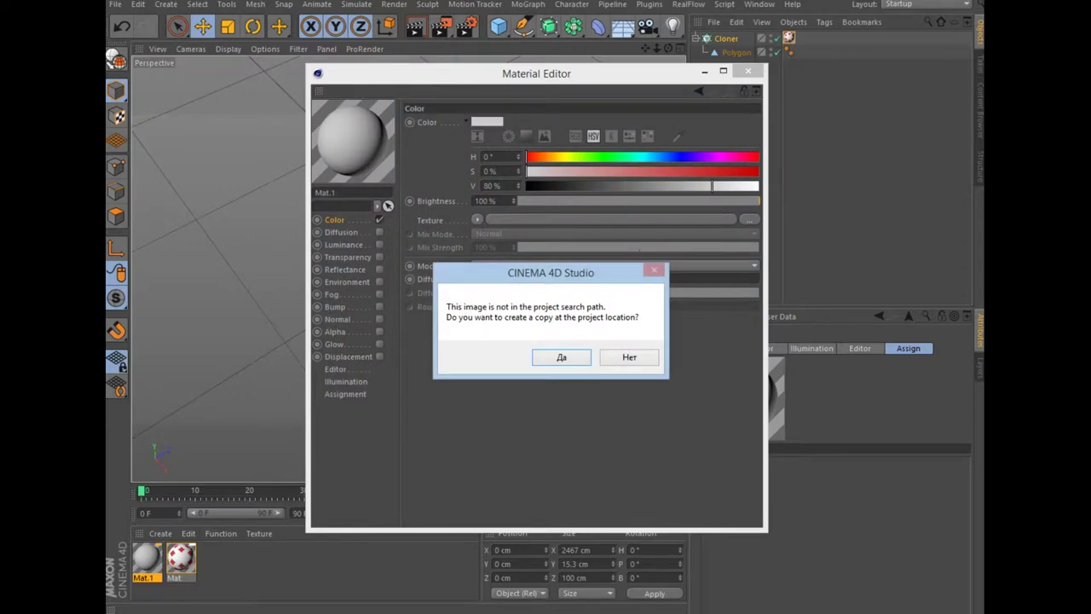
click(629, 357)
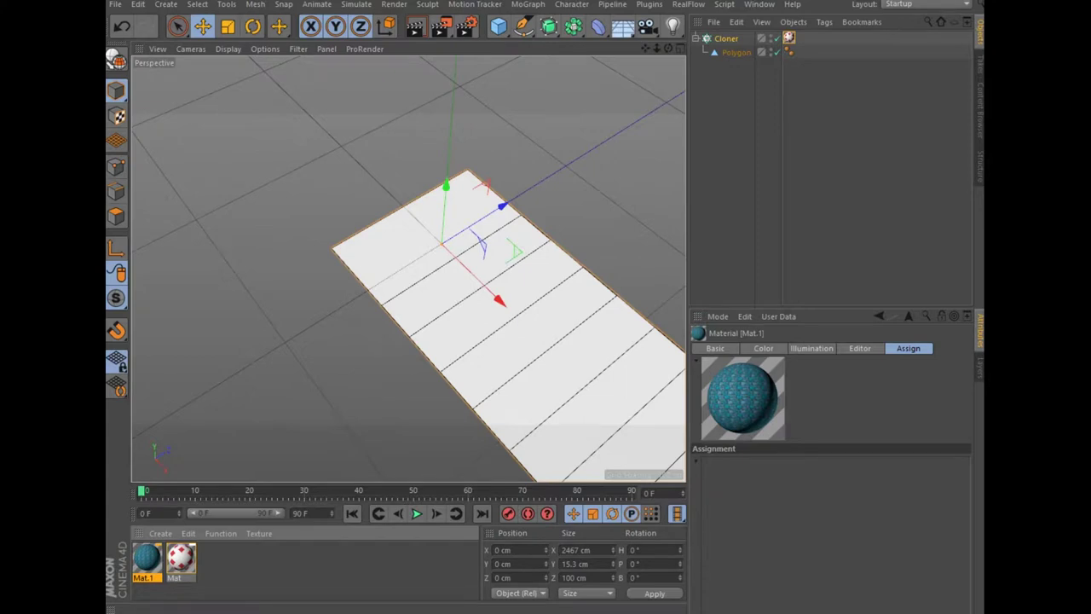
Drop Mat.1 onto the Cloner as a second texture tag and try its Side options.
drag(146, 558, 478, 324)
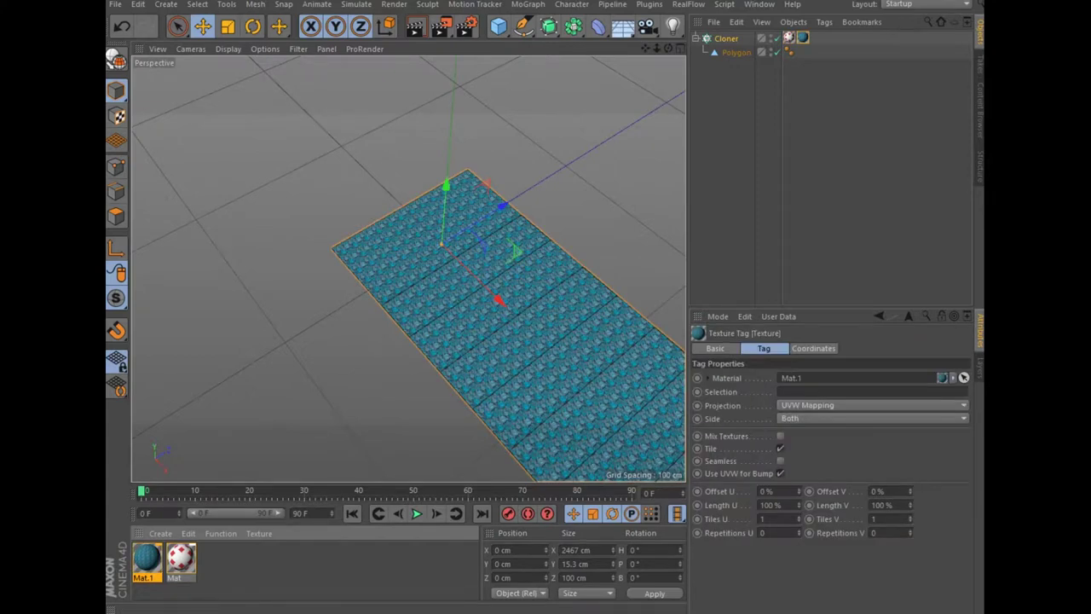
click(871, 417)
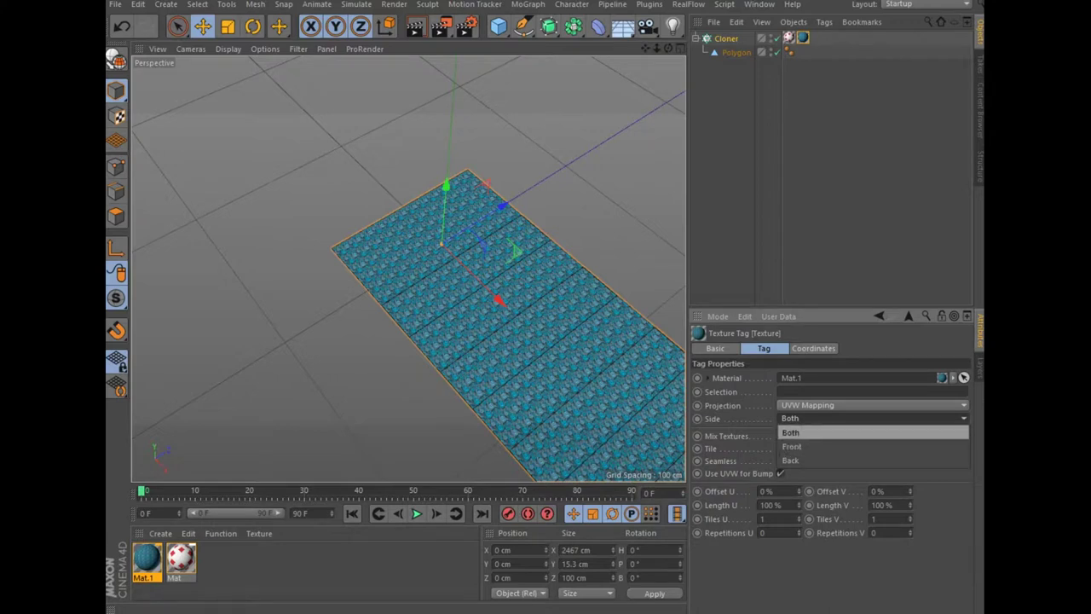
click(790, 459)
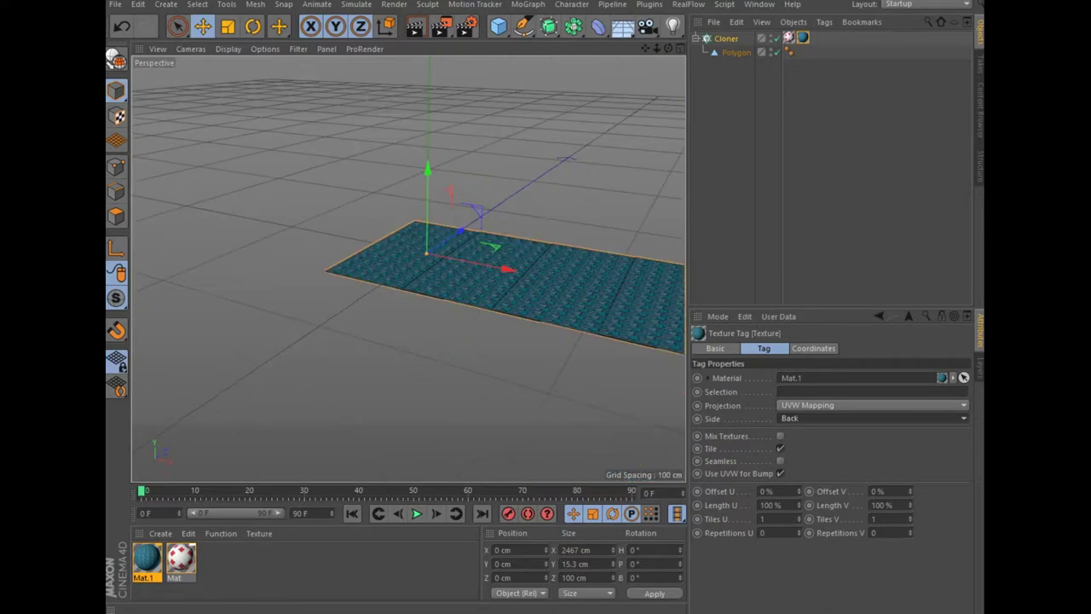
click(869, 417)
click(792, 431)
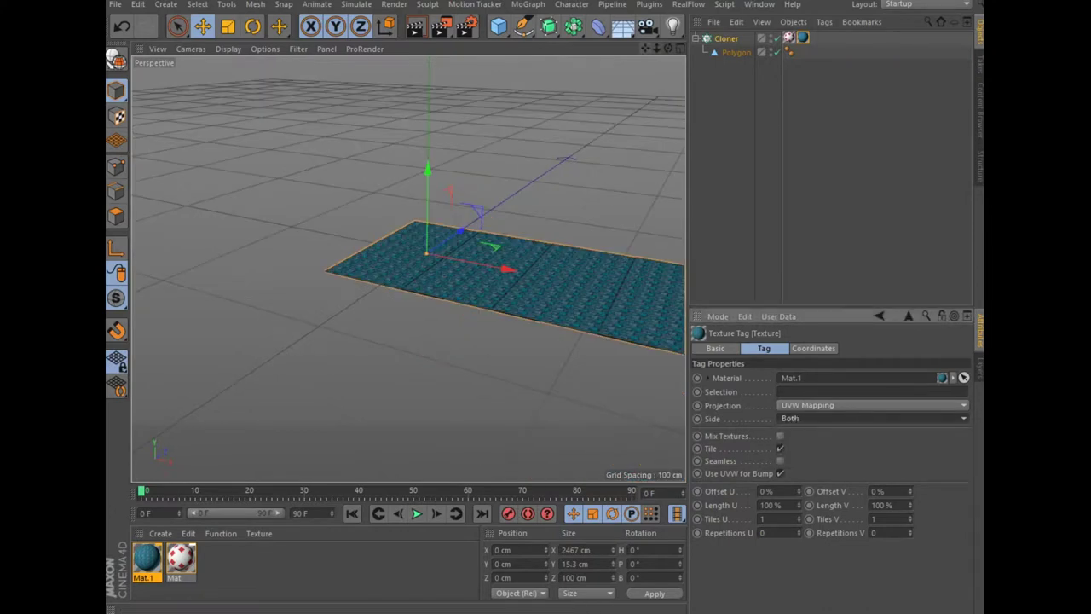
Set the Mat.1 tag's Side to Back and view the teal card backs from below.
drag(668, 49, 668, 94)
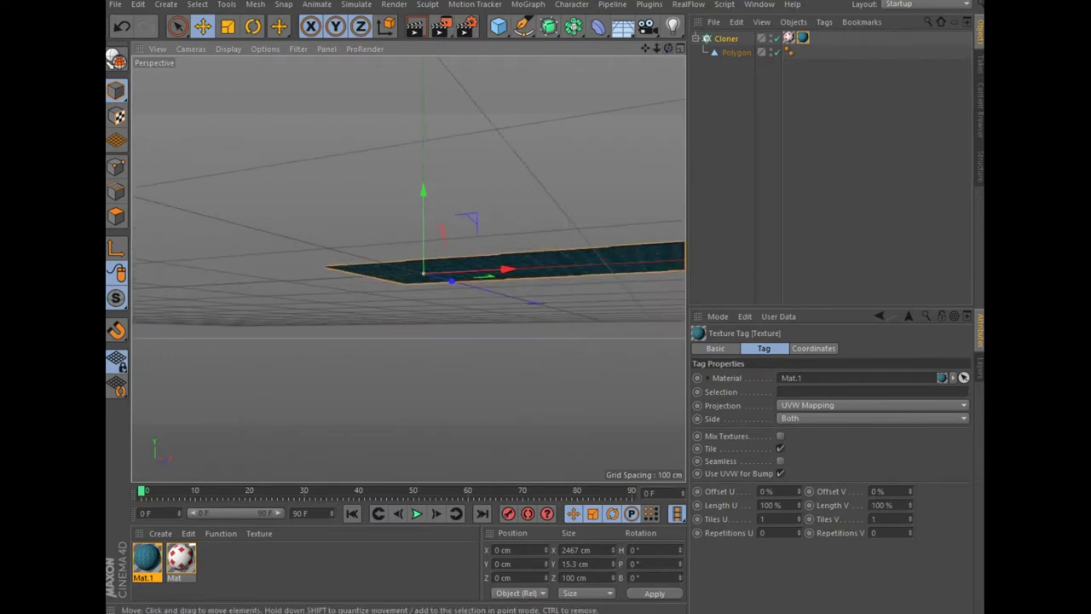
click(869, 418)
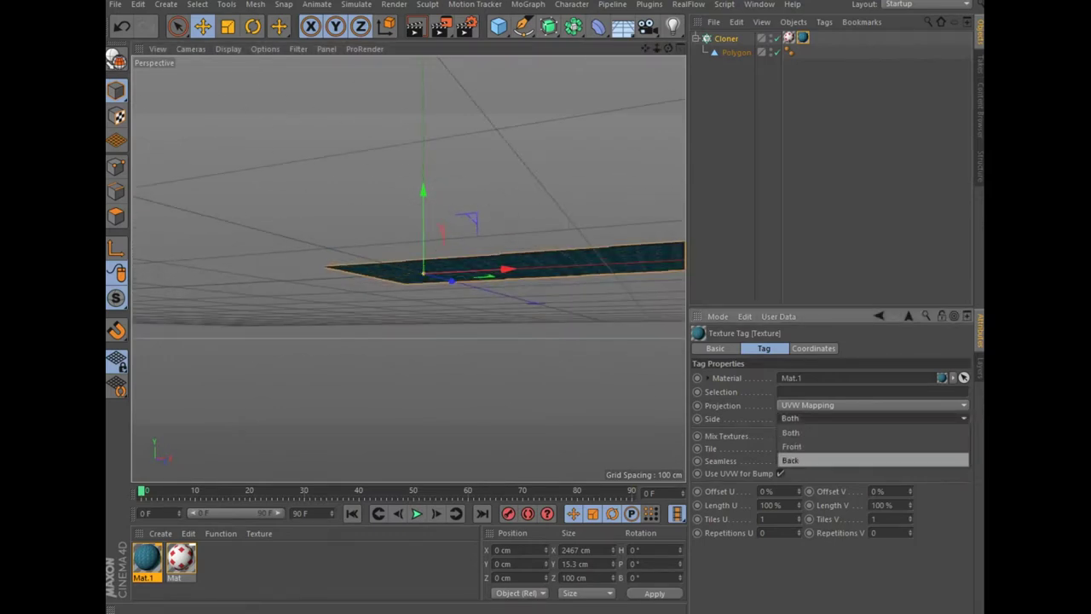
click(790, 459)
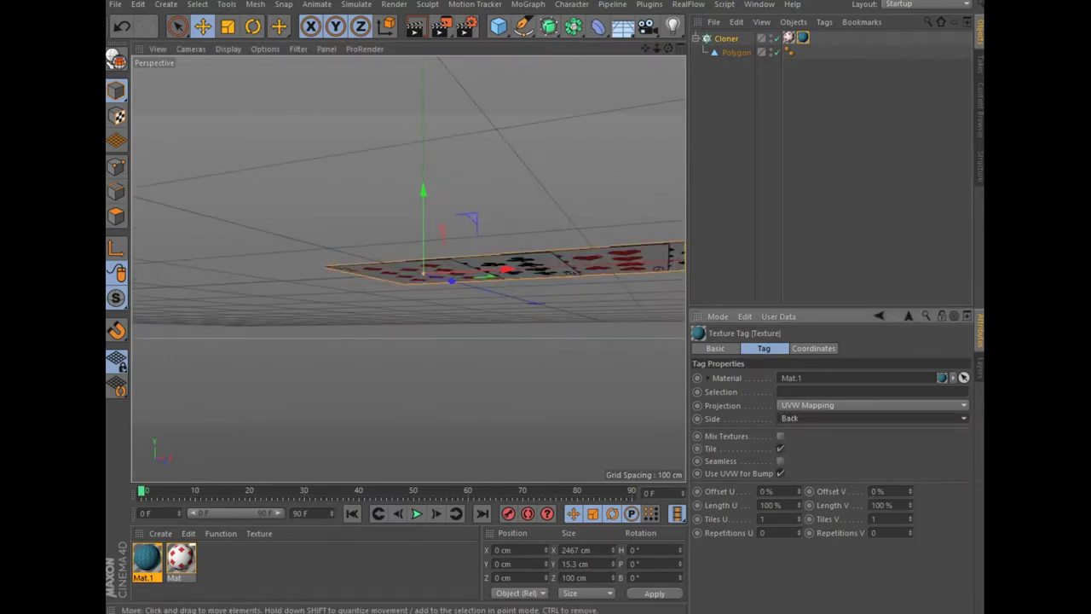
drag(668, 48, 408, 268)
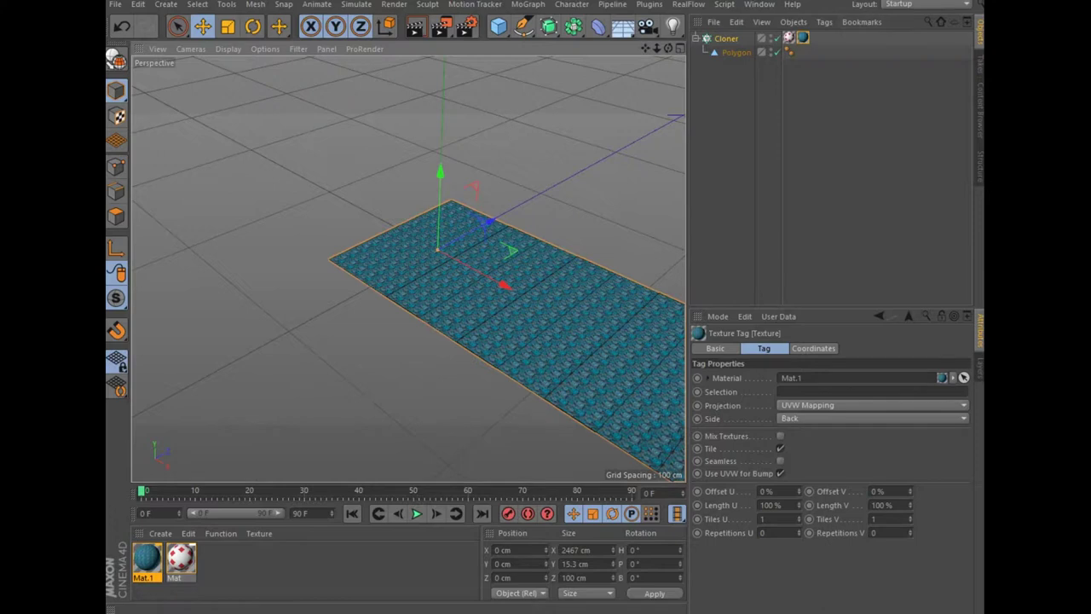
click(726, 38)
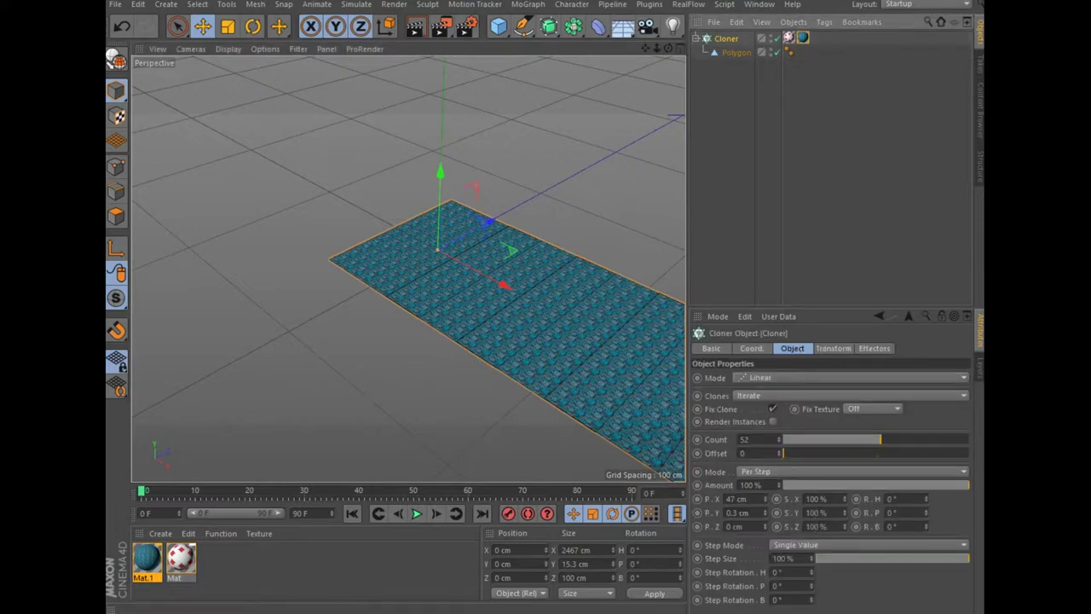
Set the Cloner's P.X spacing to 0 cm so the 52 cards stack into one deck.
double_click(736, 499)
text(0)
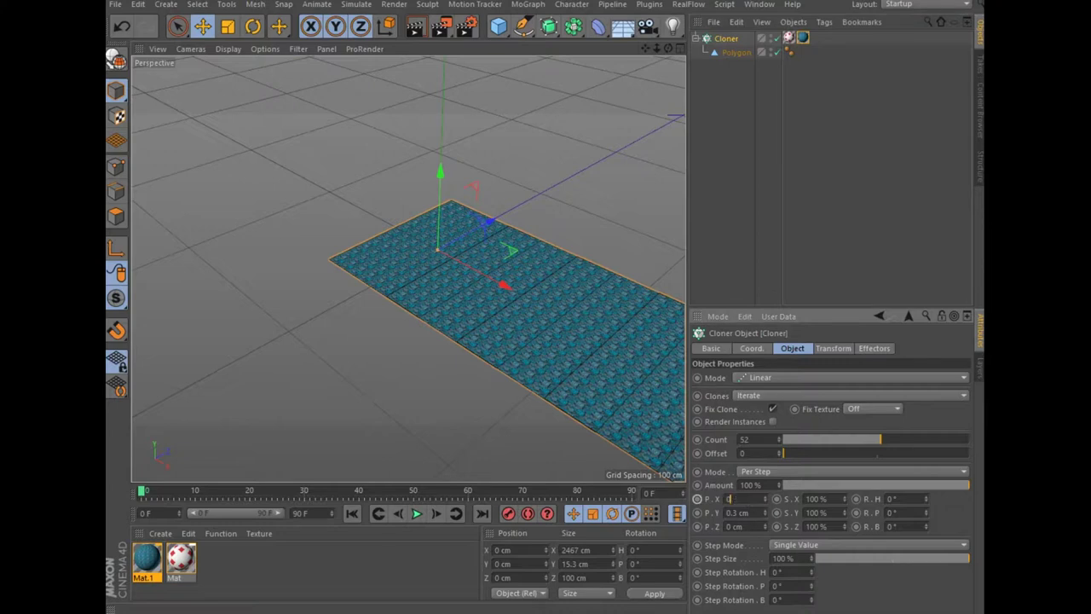
key(Return)
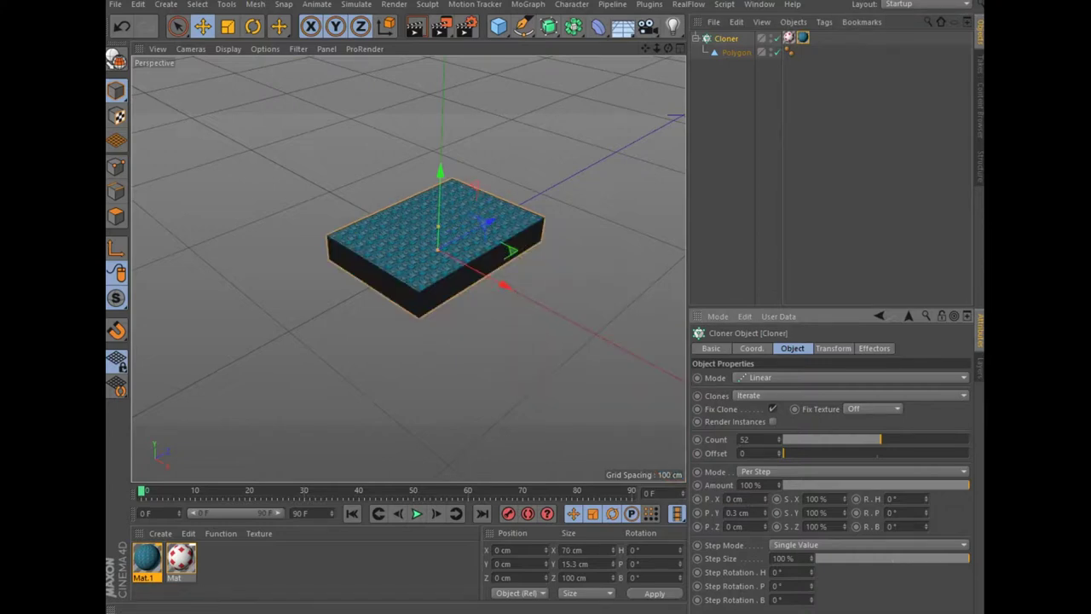
click(523, 25)
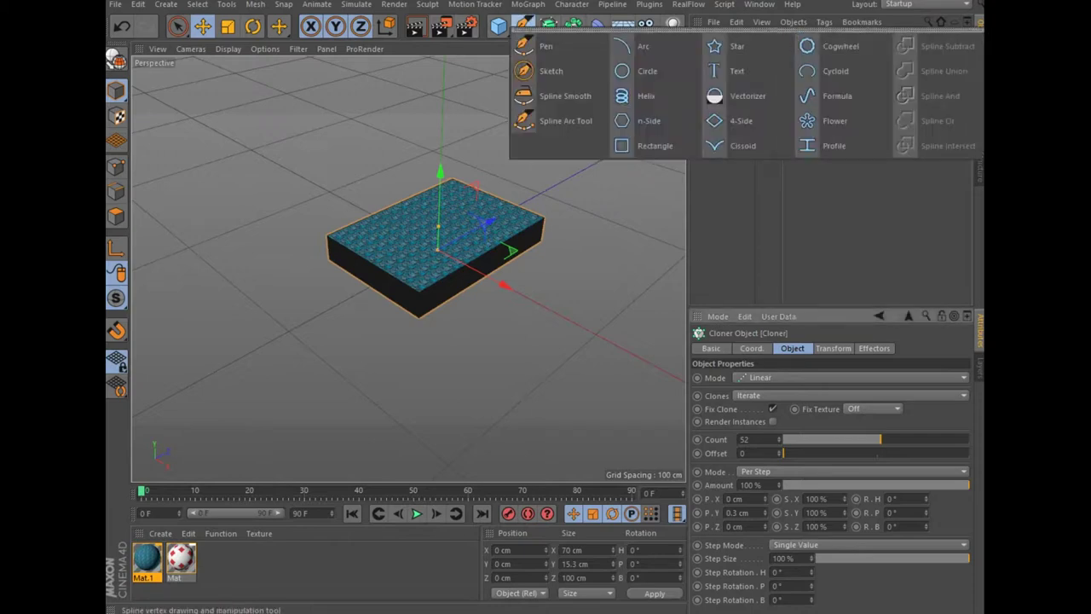
Add an Arc spline with a 300 cm radius, then delete it.
click(641, 46)
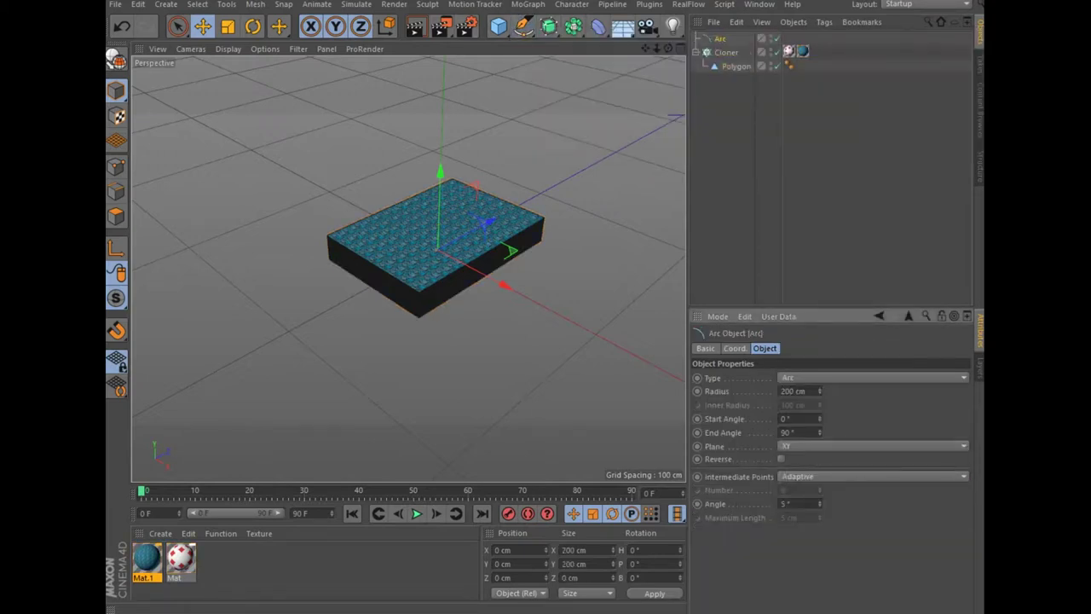
double_click(788, 390)
text(300)
key(Return)
alt+drag(408, 260, 409, 266)
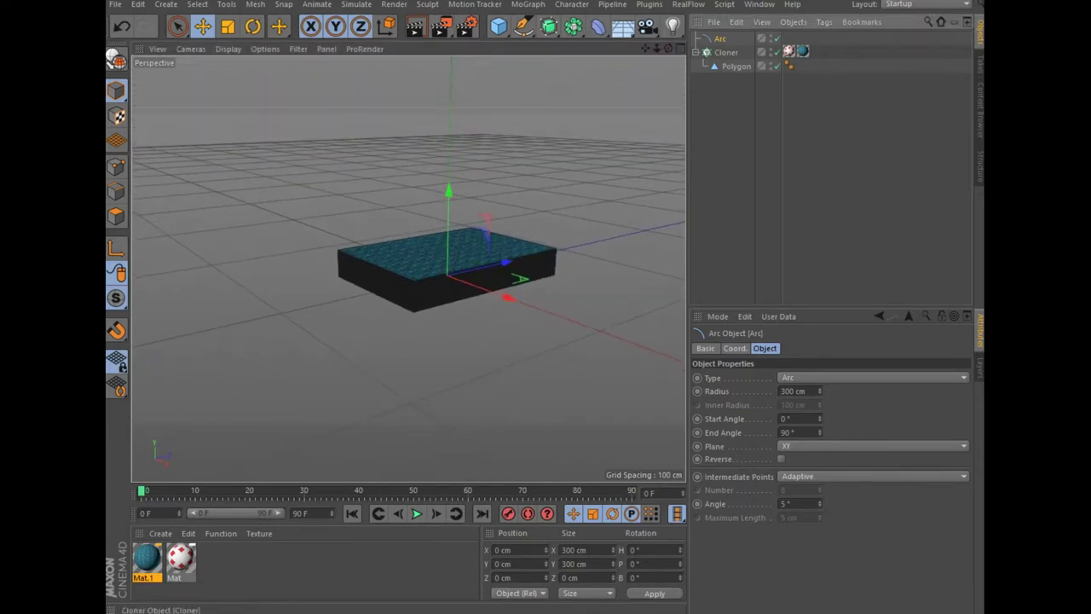
click(726, 52)
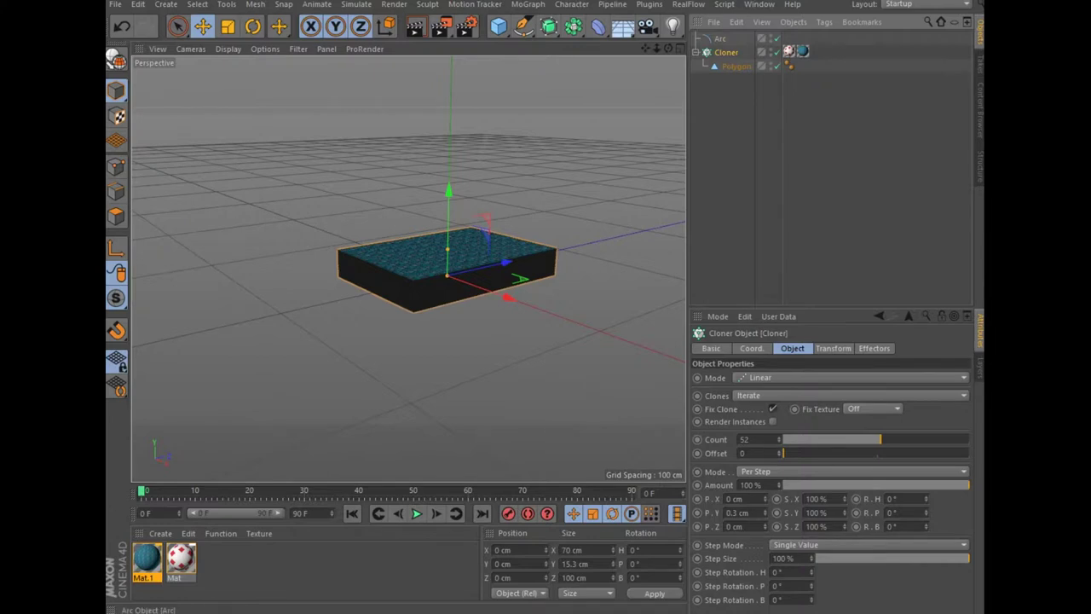
click(719, 39)
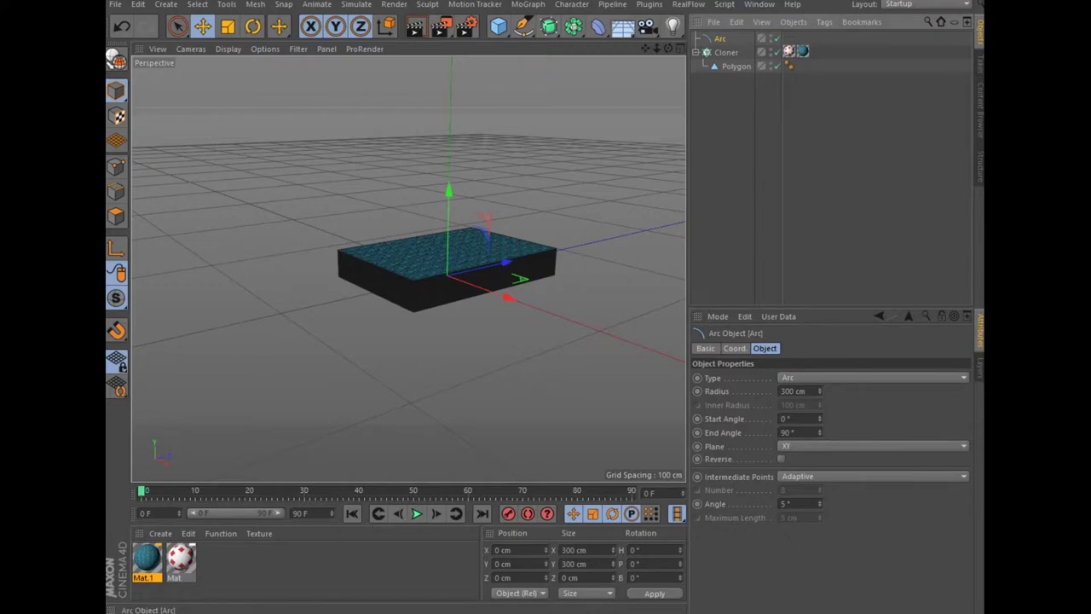
key(Delete)
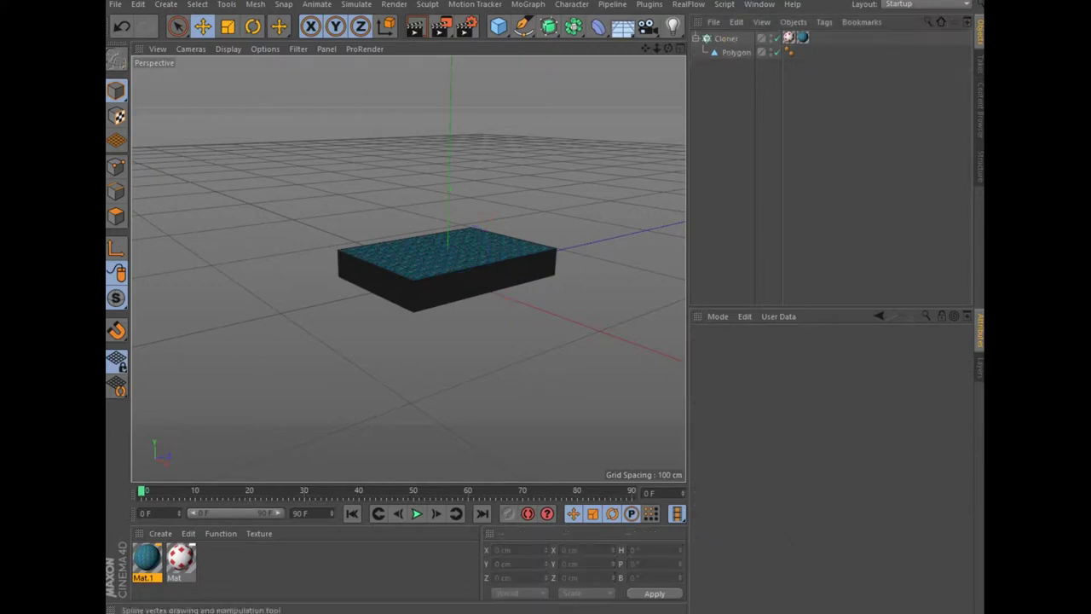
Add a new Arc with radius 300 cm, start angle 180° and end angle 360°.
click(523, 26)
click(644, 46)
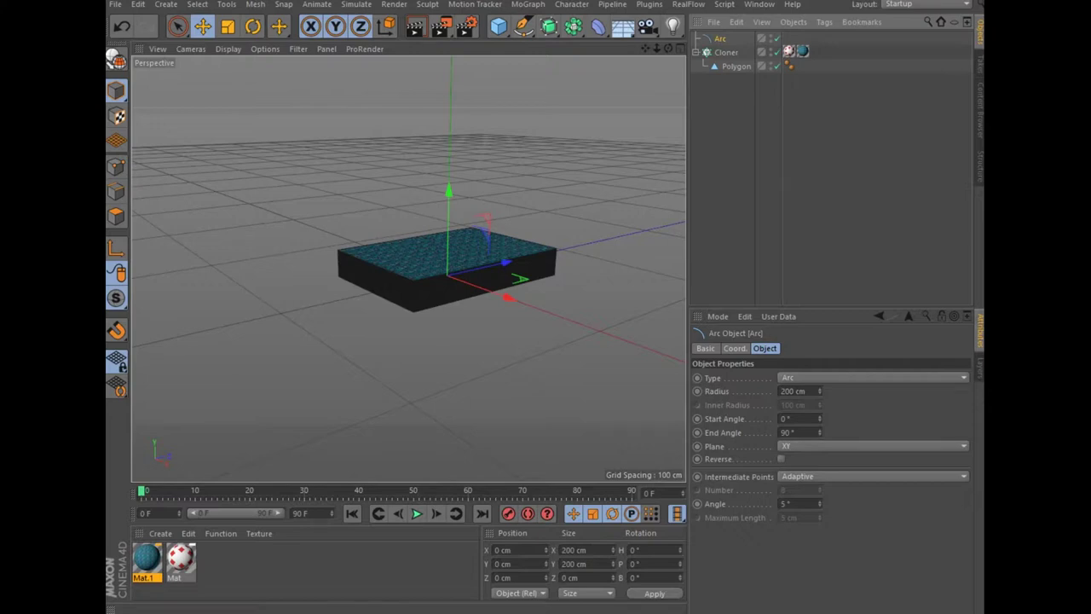
double_click(793, 391)
text(300)
key(Tab)
text(180)
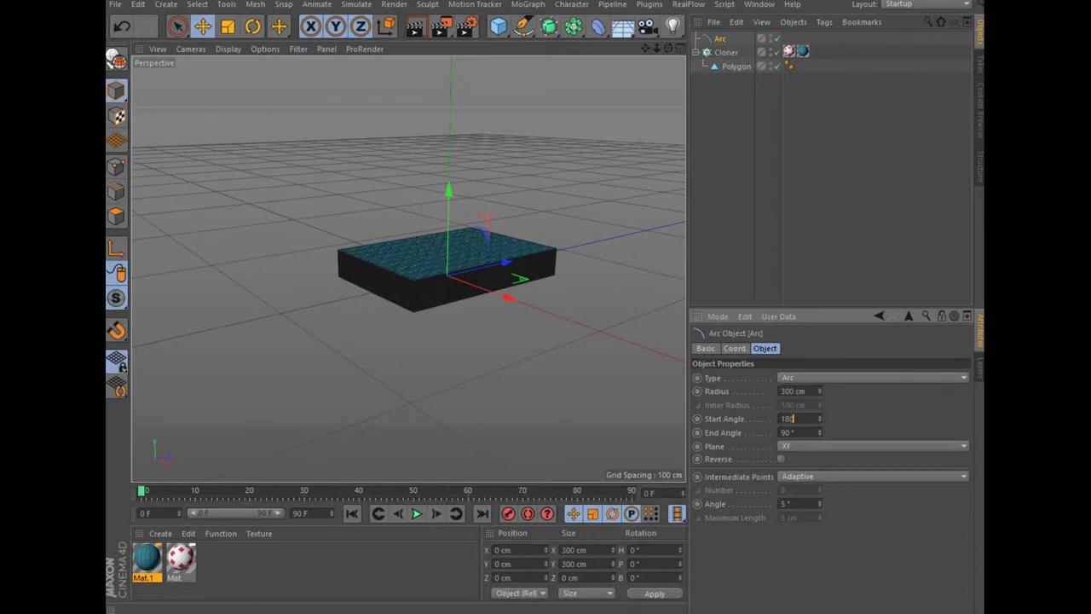
key(Tab)
text(360)
key(Return)
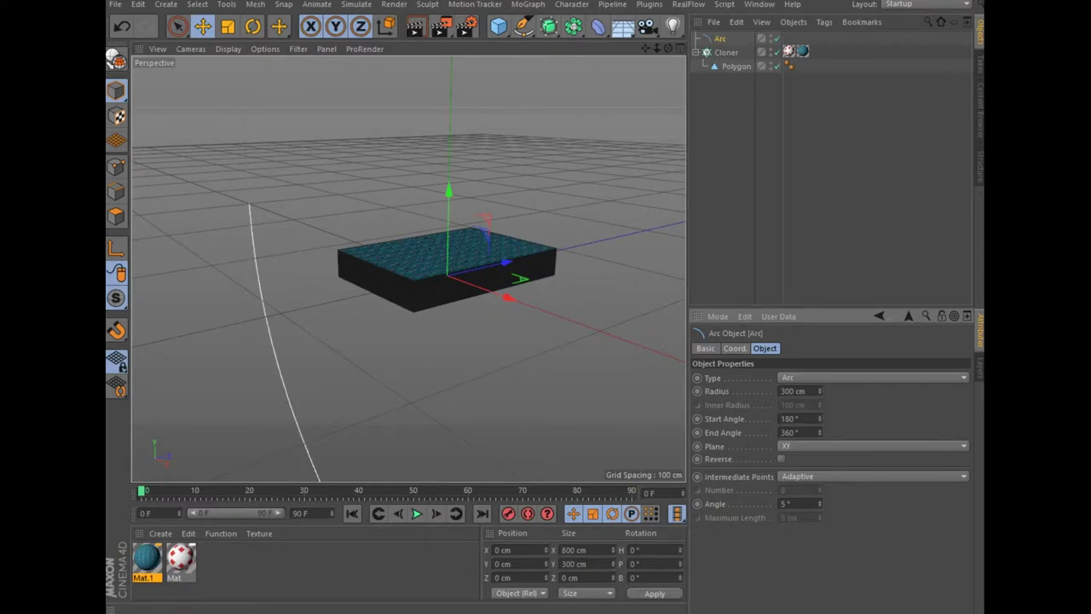
Lay the arc flat in the XZ plane and zoom out to see it whole.
alt+drag(461, 271, 408, 267)
drag(657, 48, 630, 51)
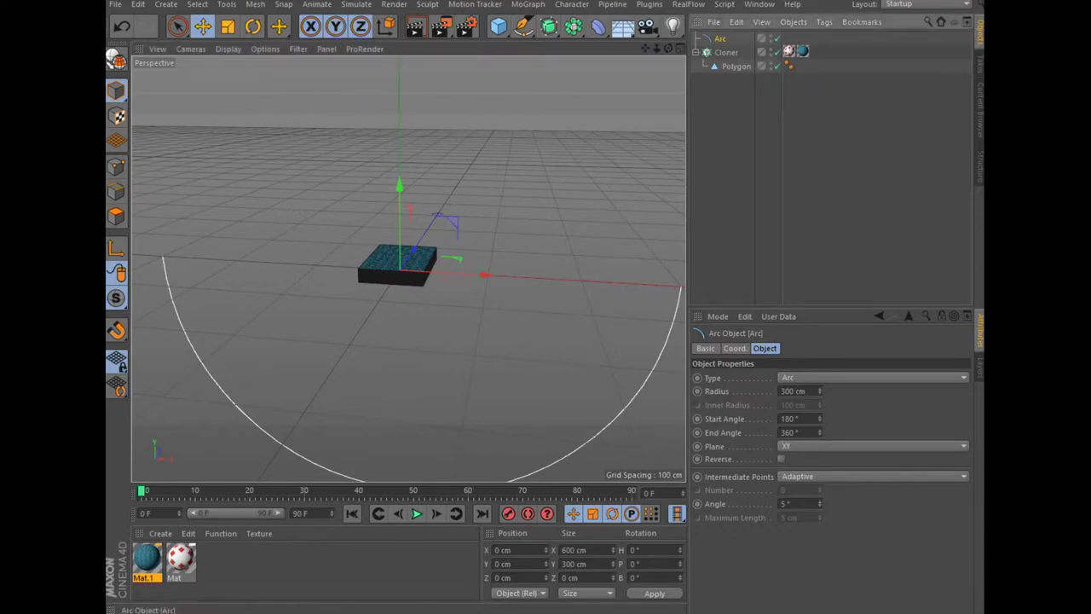
click(869, 446)
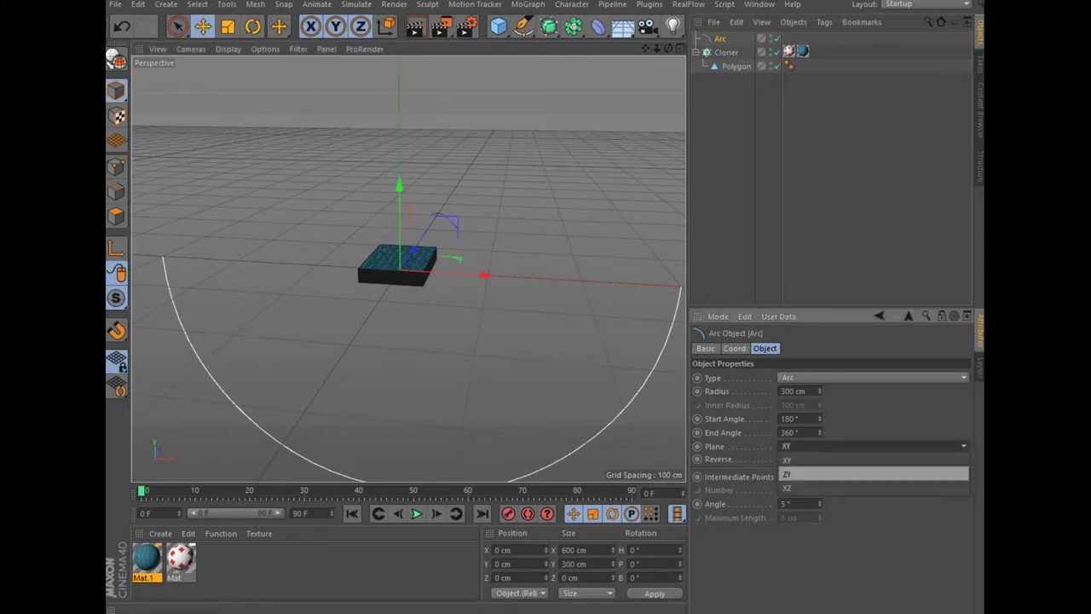
click(852, 485)
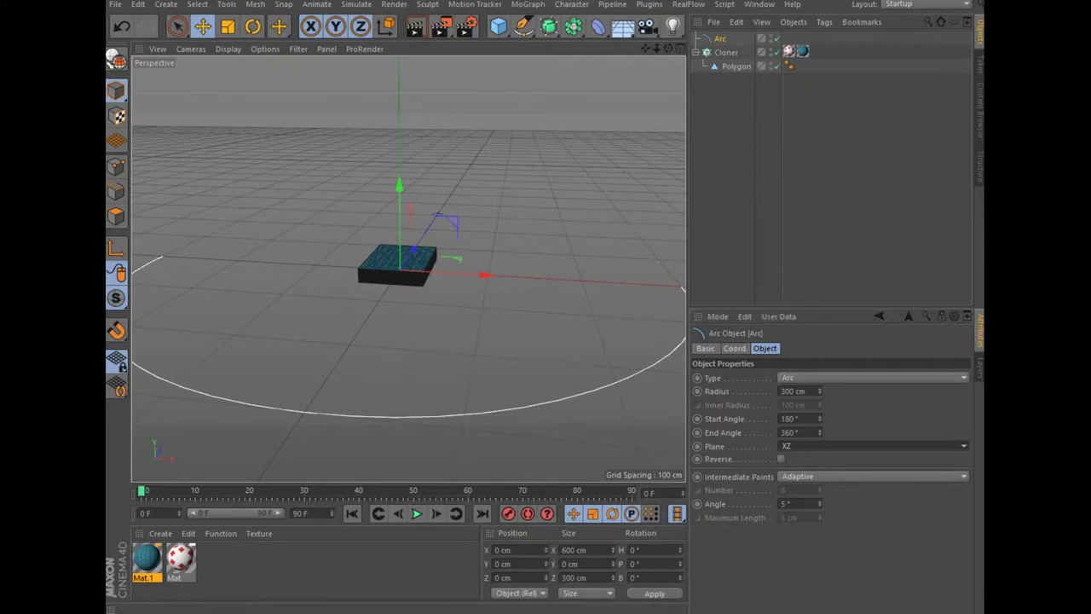
click(528, 5)
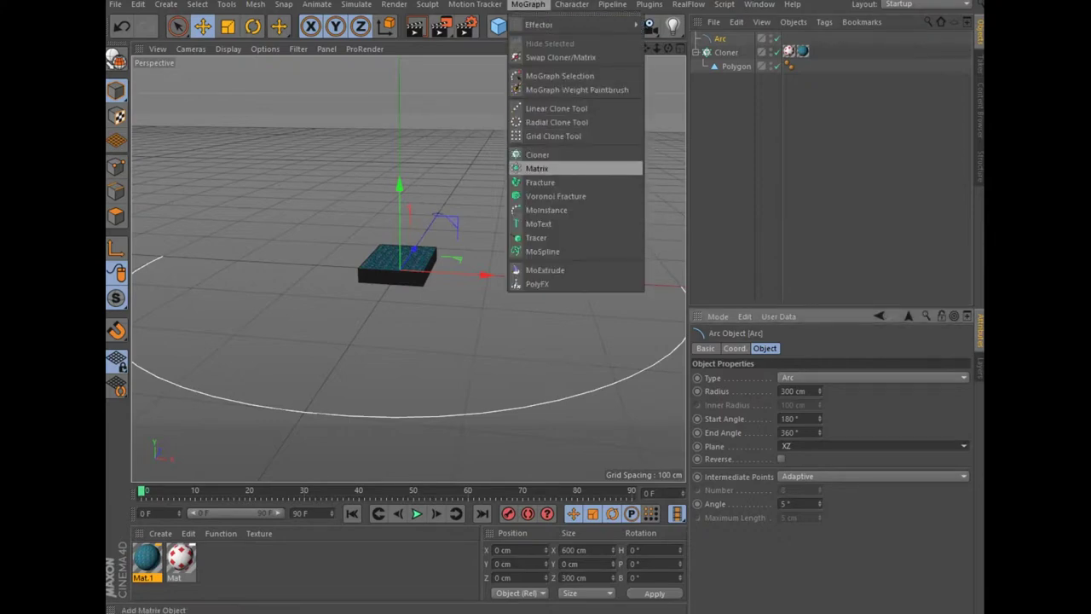
Add a MoGraph Matrix object and switch its Mode from Grid Array to Object.
click(537, 168)
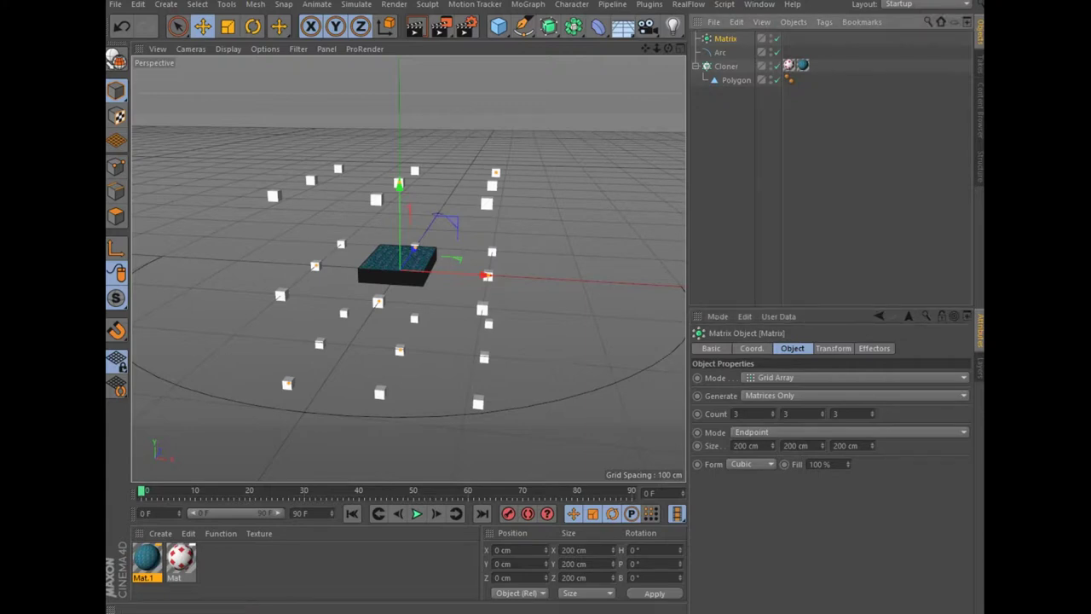
click(852, 377)
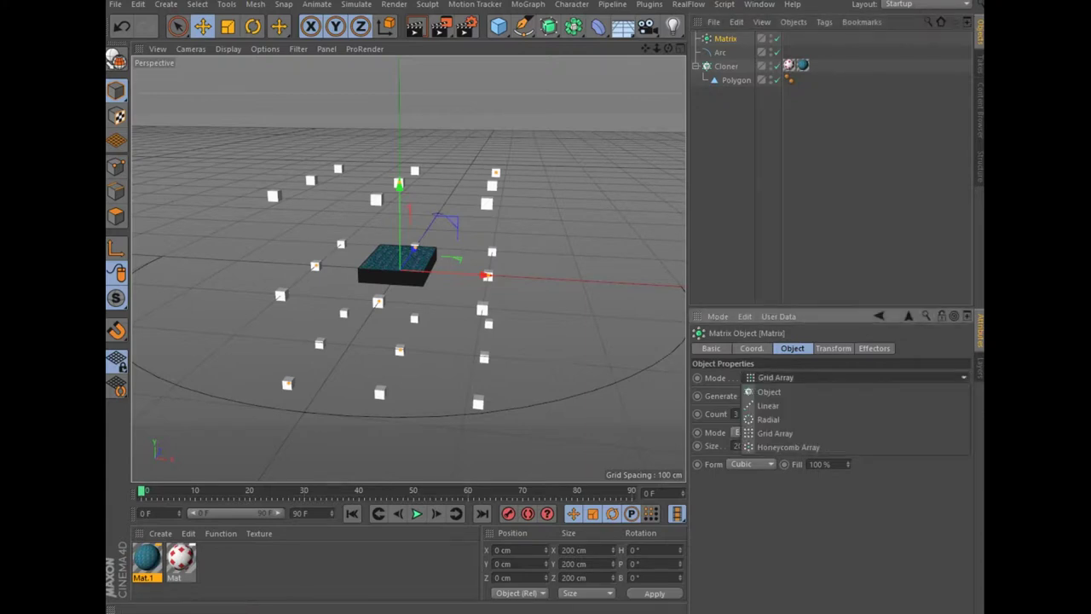
click(769, 391)
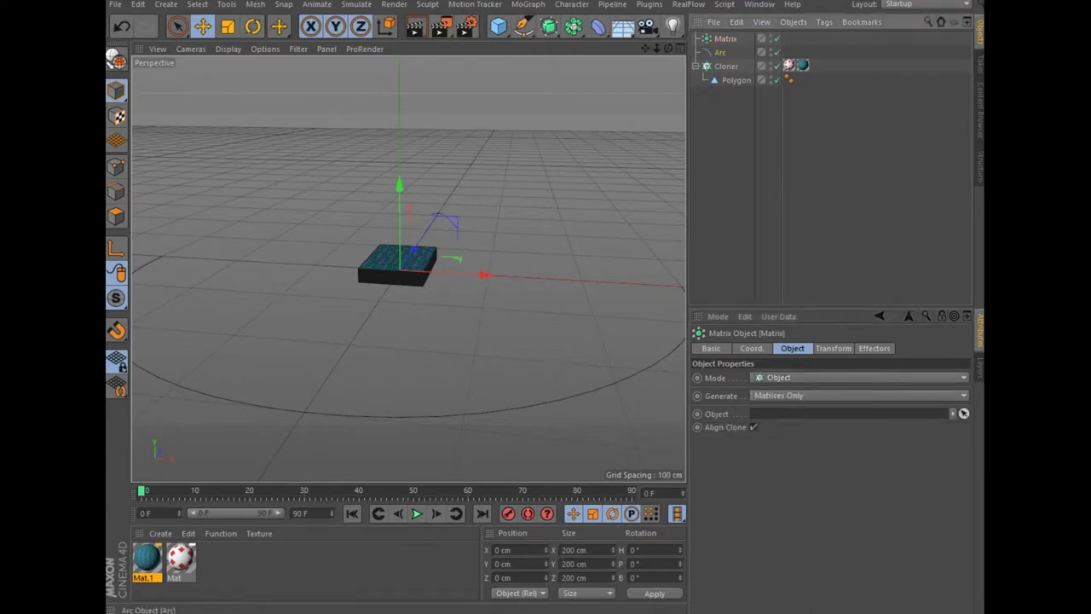
Link the Arc into the Matrix's Object field and set its Count to 52.
drag(720, 52, 844, 413)
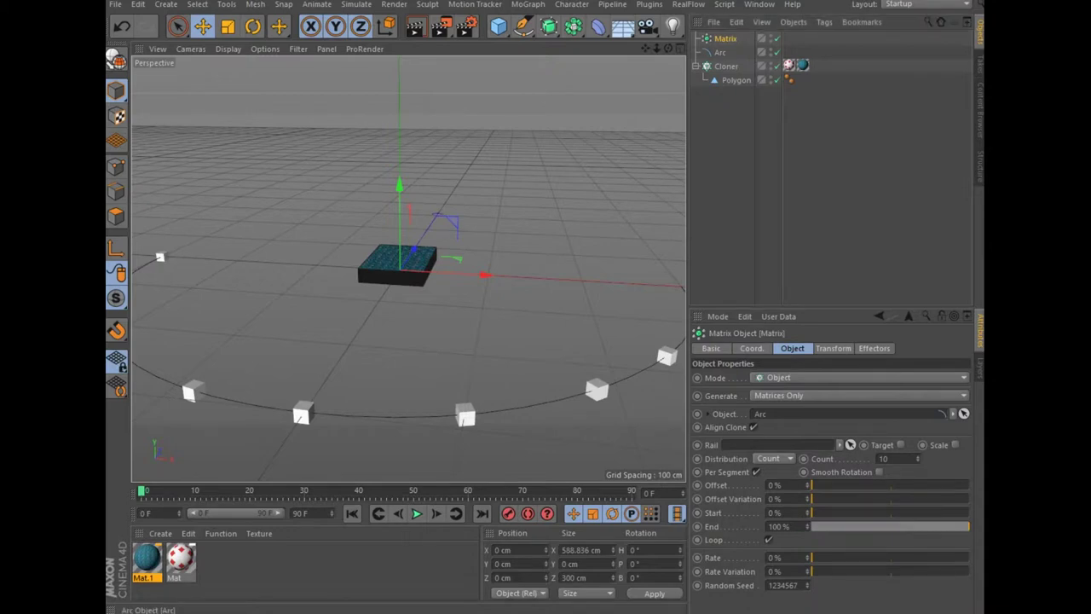
click(882, 459)
text(5)
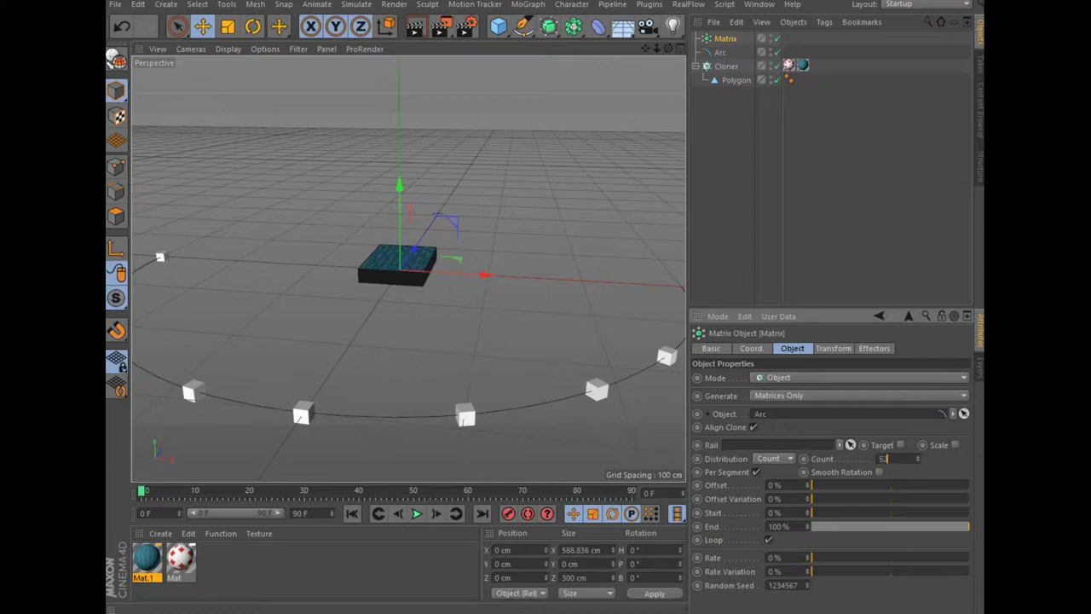
key(Return)
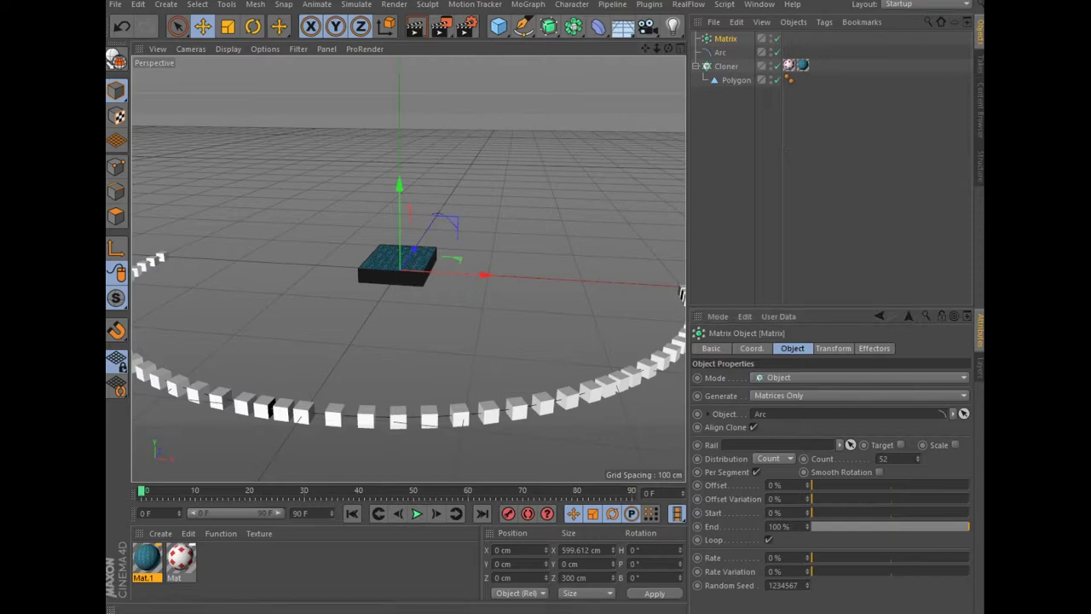
scroll(408, 269, down, 3)
scroll(408, 269, down, 1)
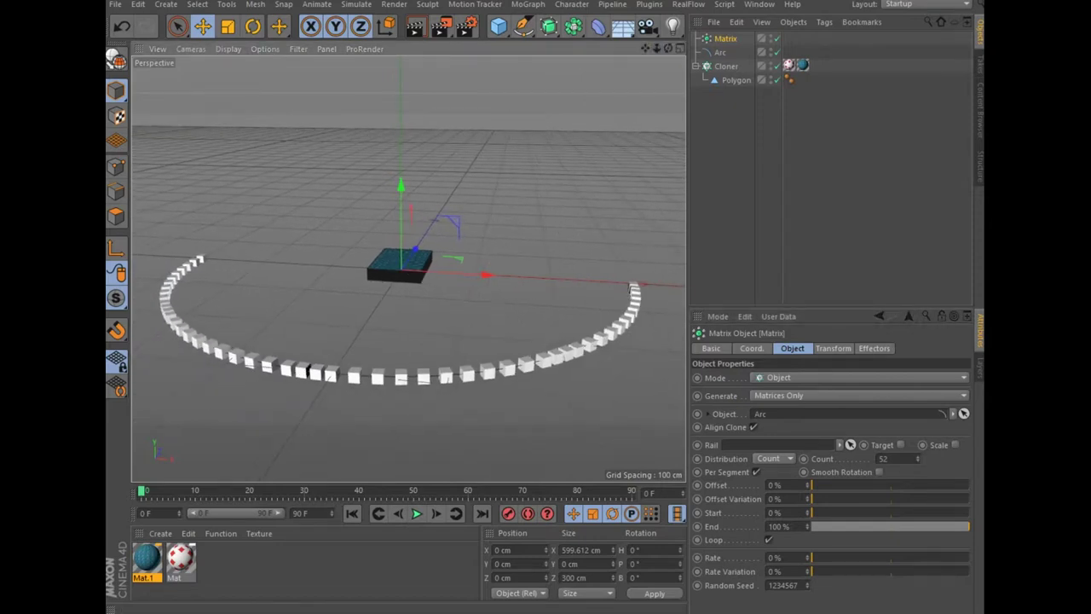
drag(668, 48, 682, 49)
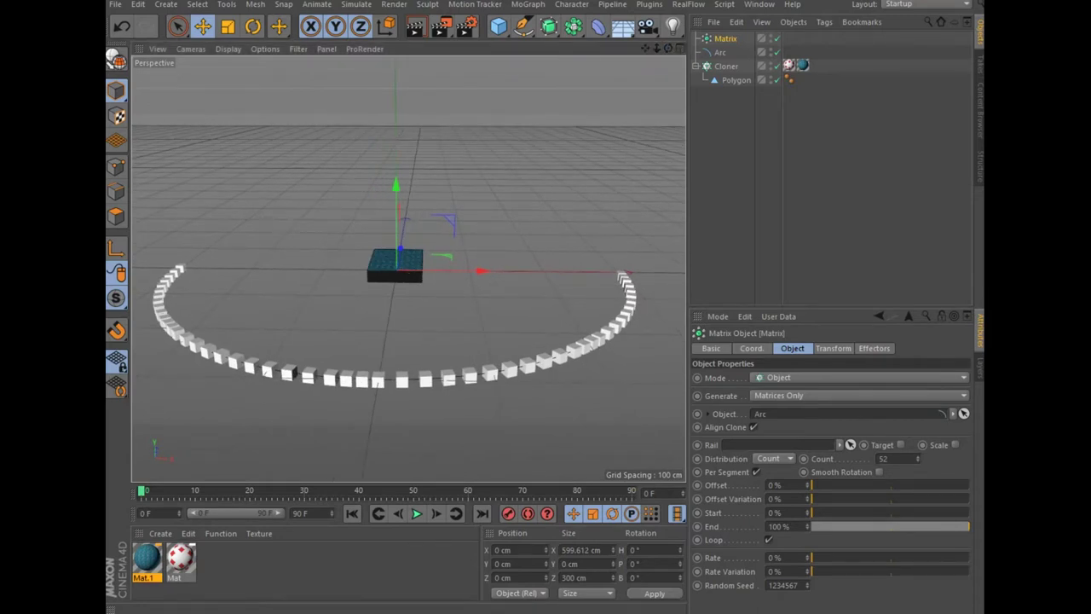
click(726, 65)
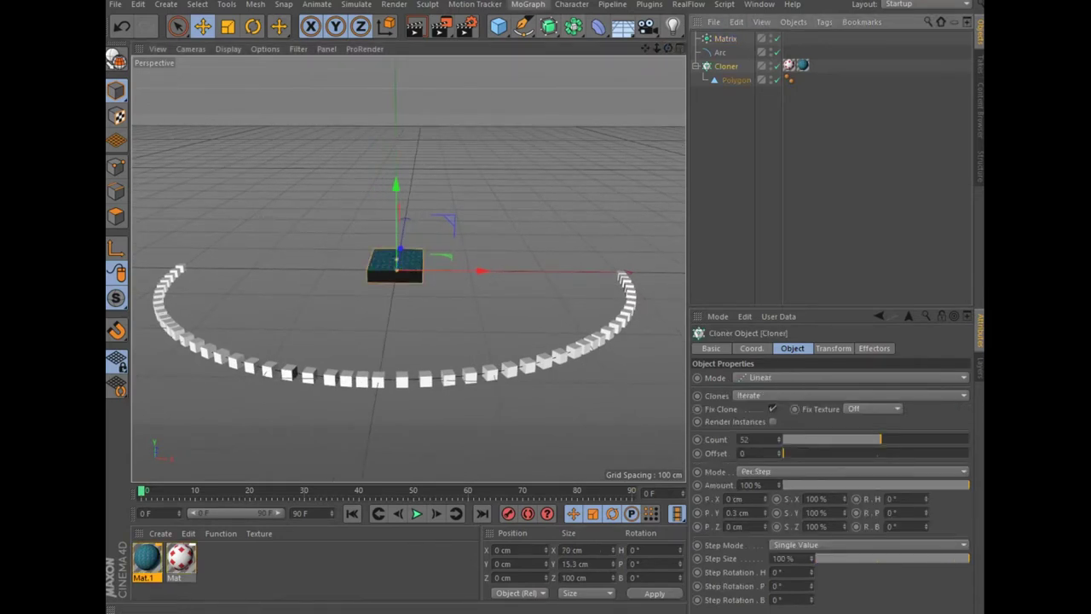
Add an Inheritance effector linked to the Matrix with Morph Motion Object enabled.
click(528, 4)
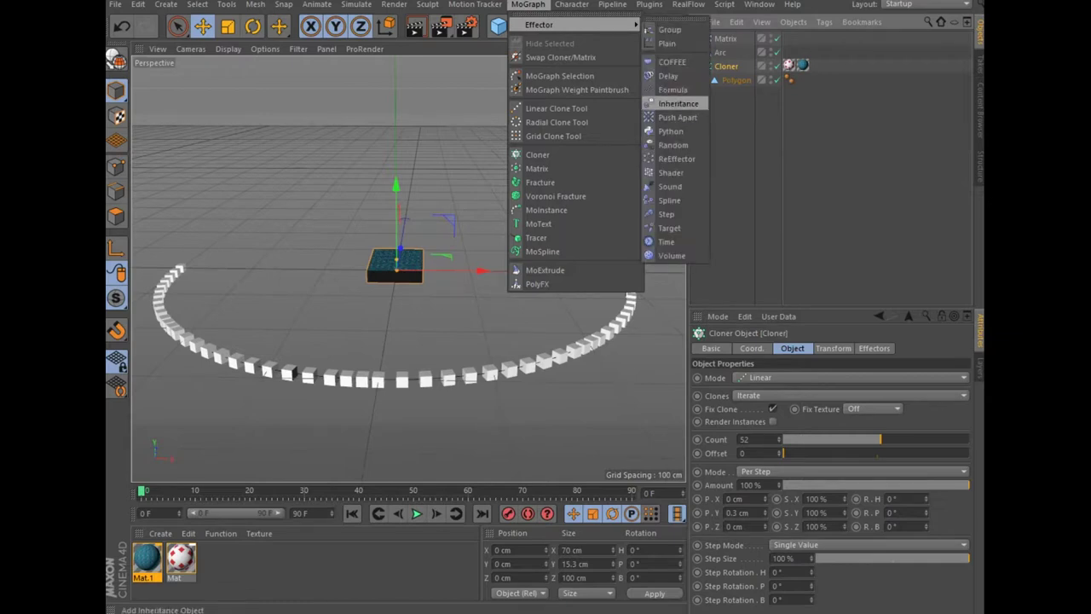
click(677, 103)
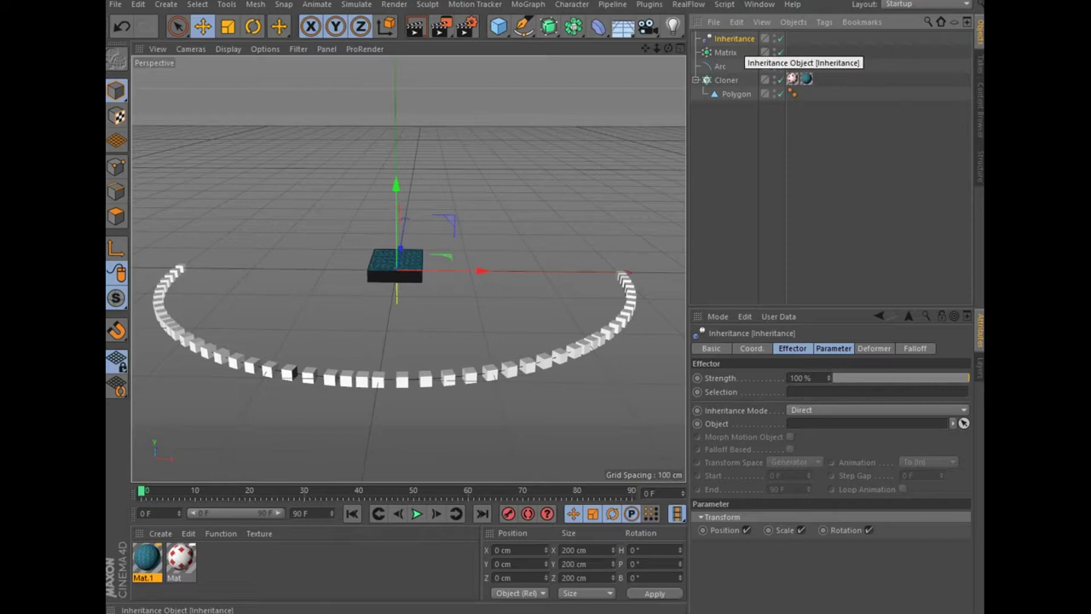
drag(725, 52, 869, 422)
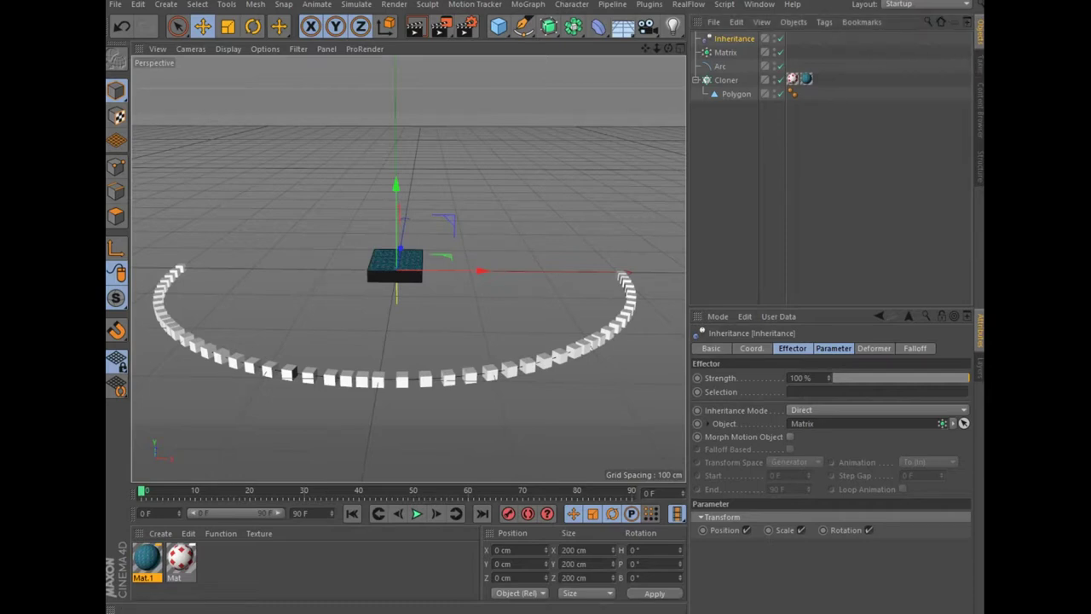
click(789, 436)
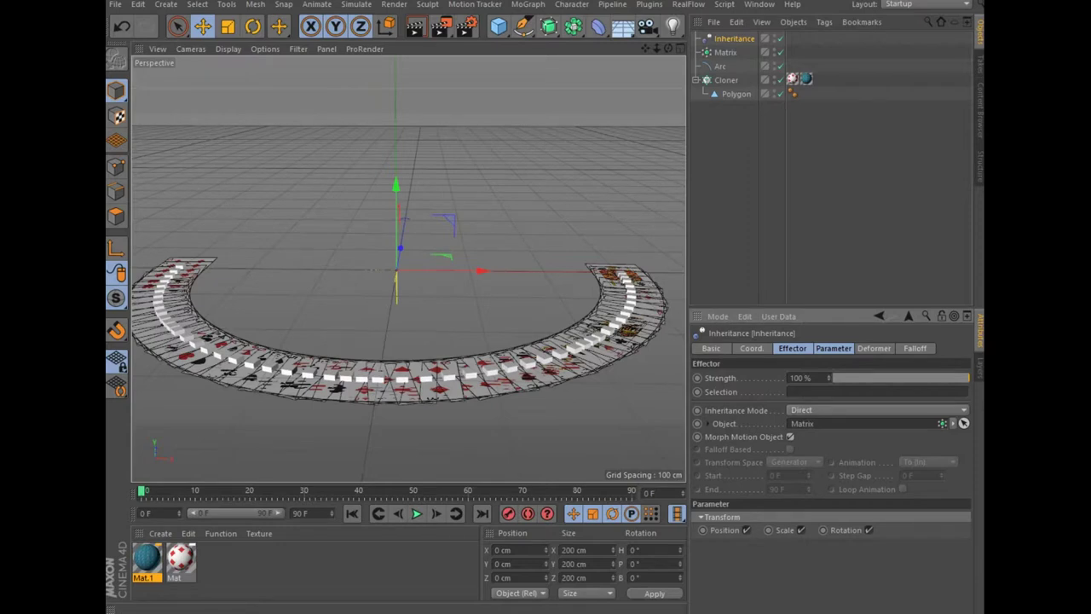
Switch the viewport display to Gouraud Shading without wireframe lines.
click(228, 49)
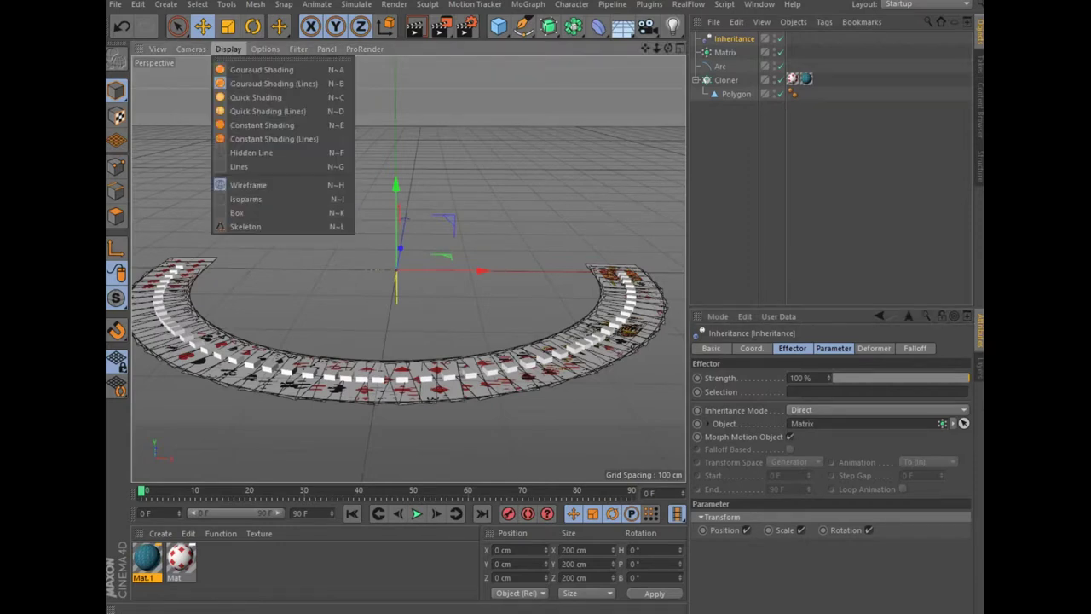
click(260, 69)
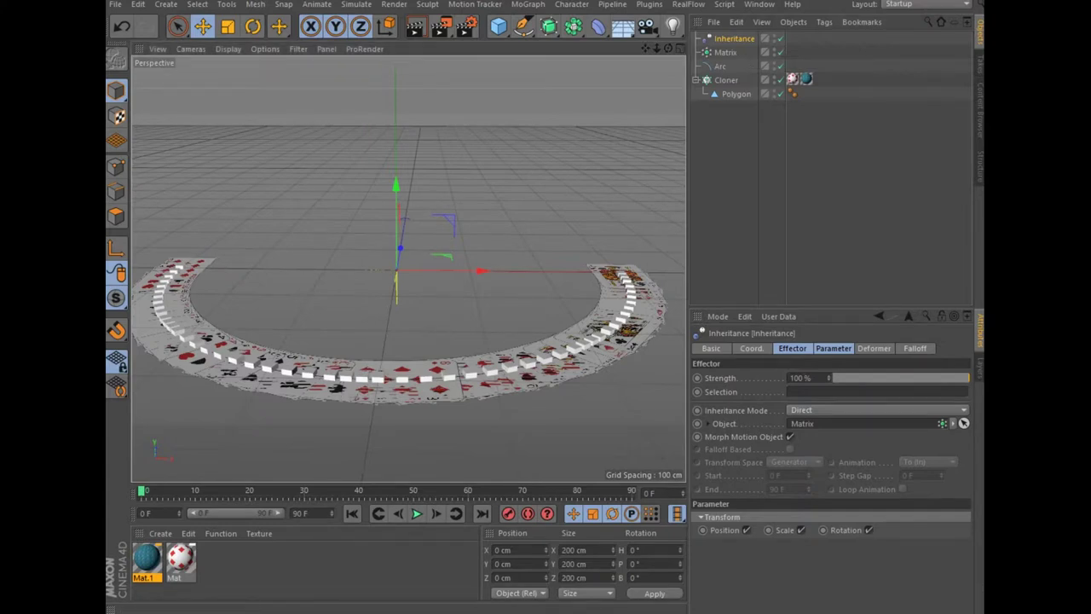
click(914, 348)
click(780, 377)
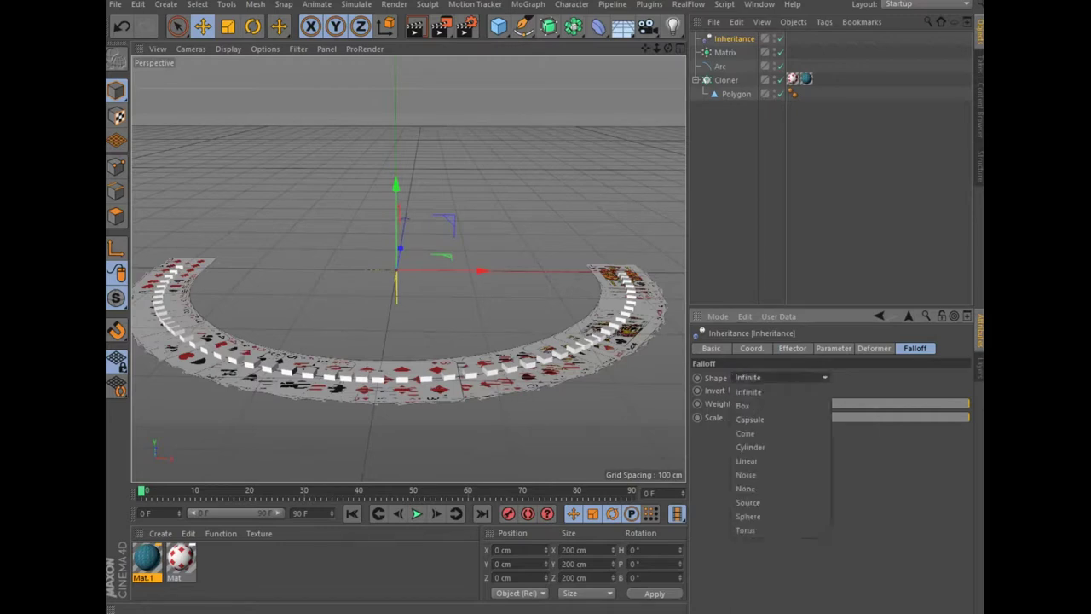
Give Inheritance a Sphere falloff with a Linear curve and 5% falloff.
click(747, 516)
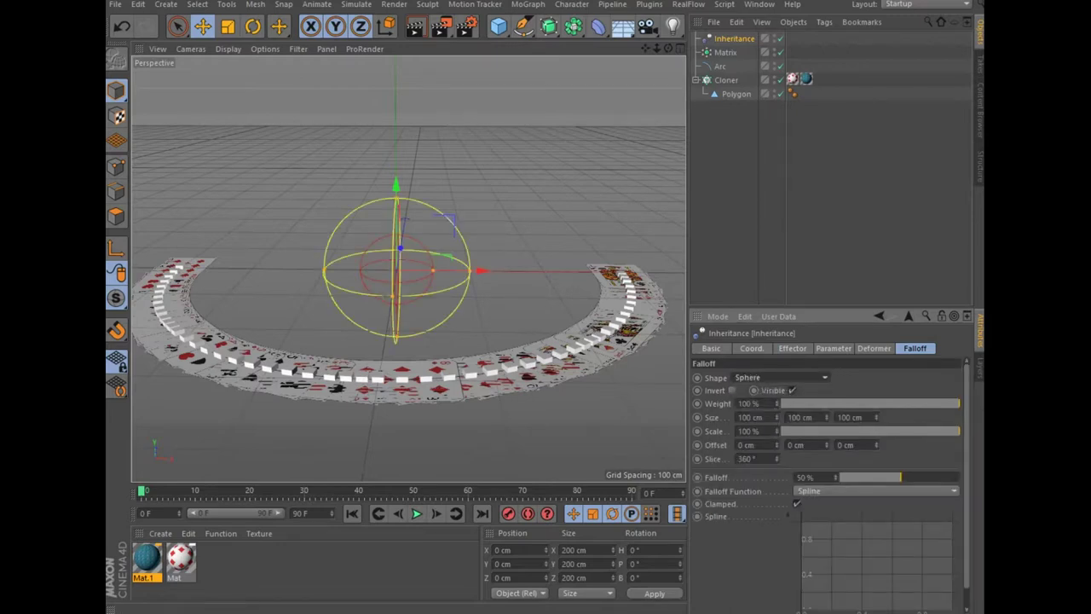
mouse_move(511, 256)
alt+mouse_down()
mouse_move(408, 268)
mouse_move(375, 256)
alt+mouse_up()
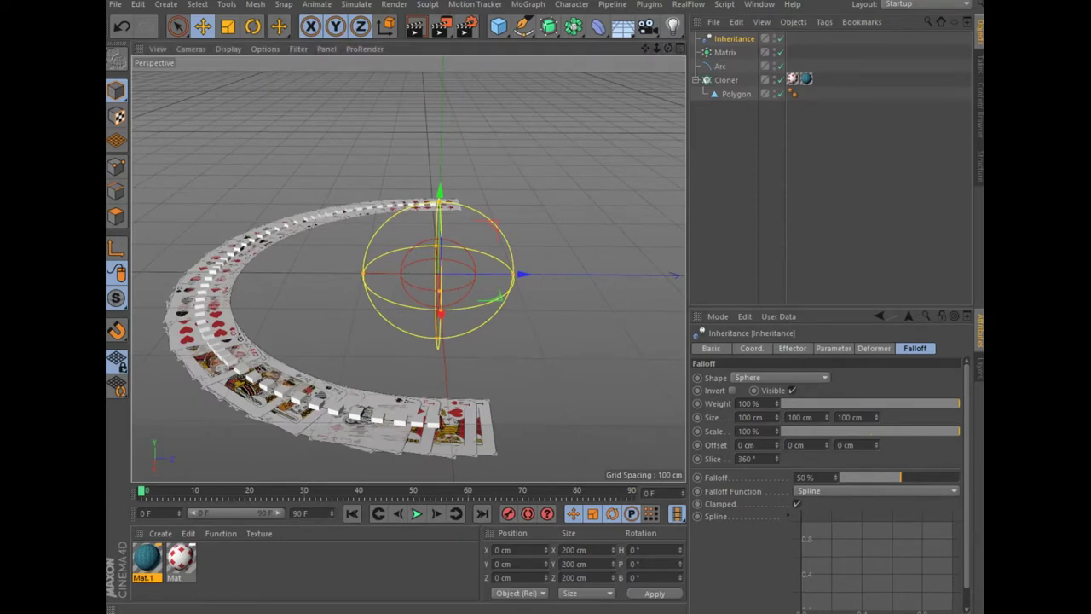
alt+drag(396, 271, 443, 271)
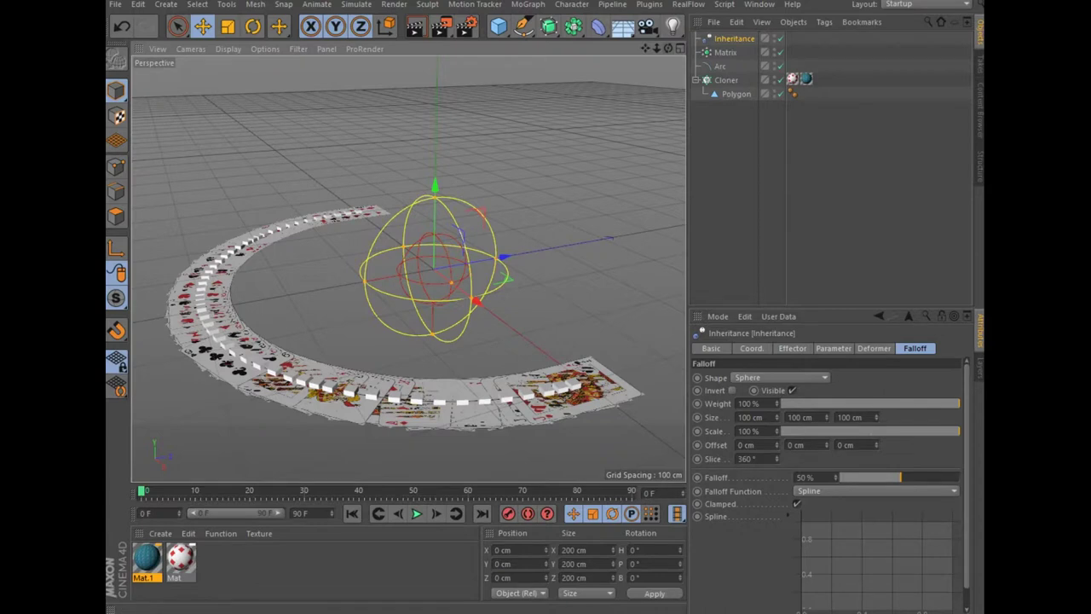
right_click(832, 546)
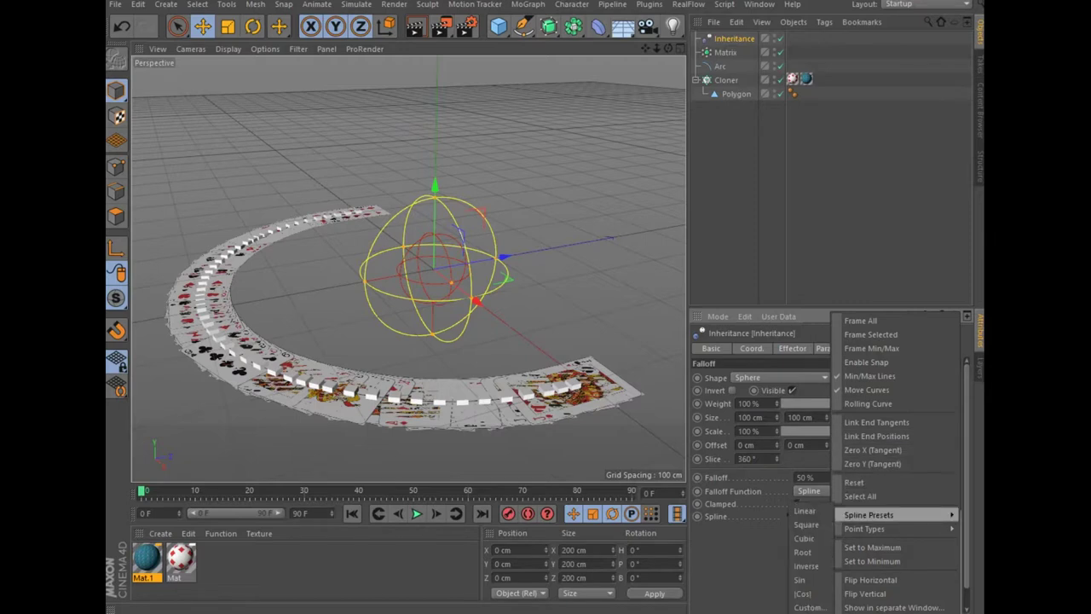
click(805, 511)
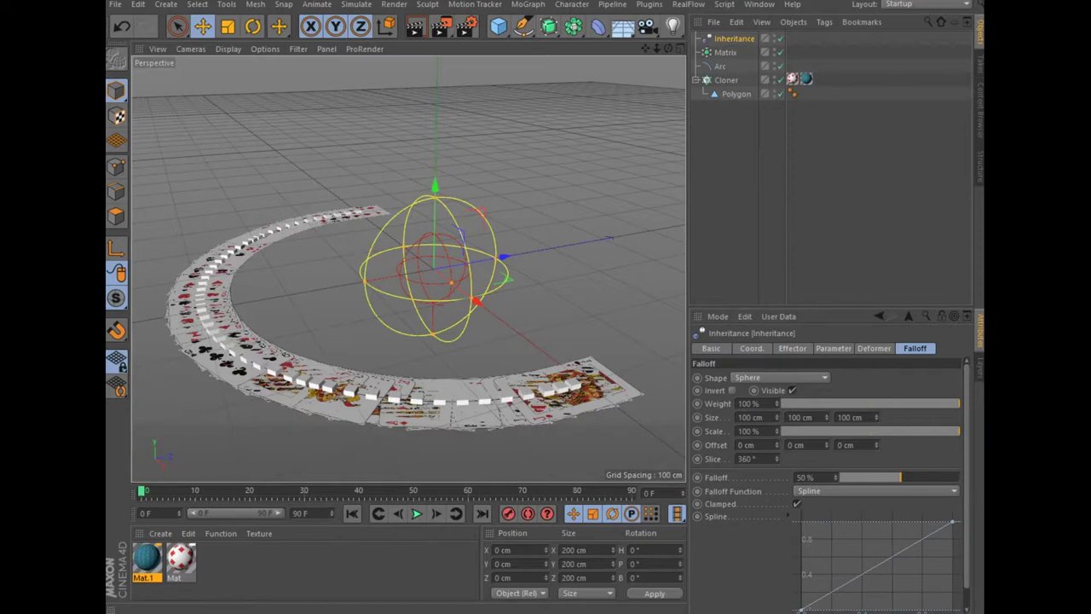
double_click(805, 476)
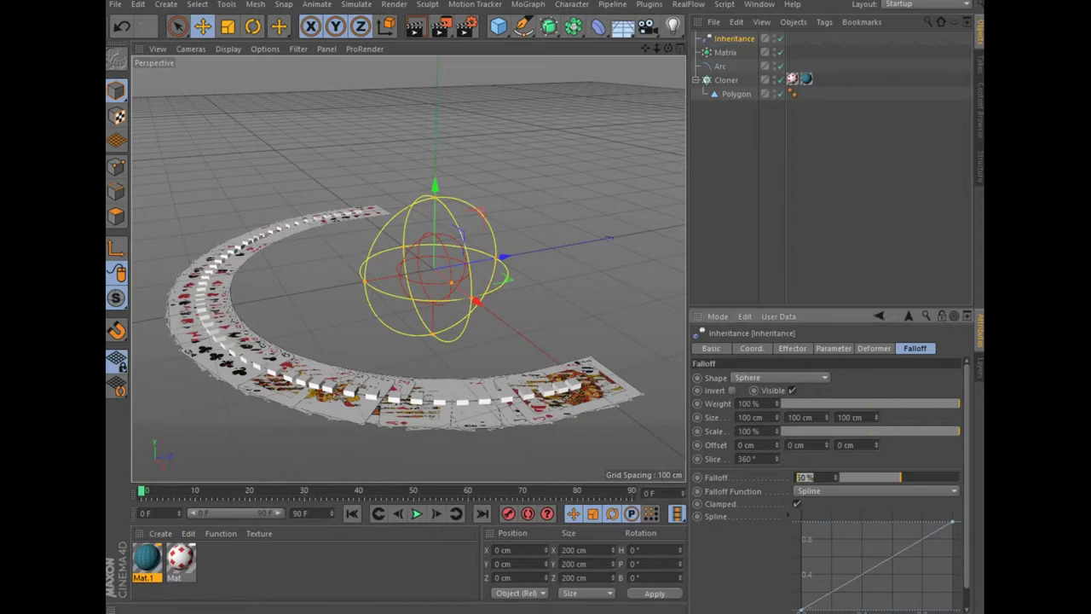
text(5)
key(Return)
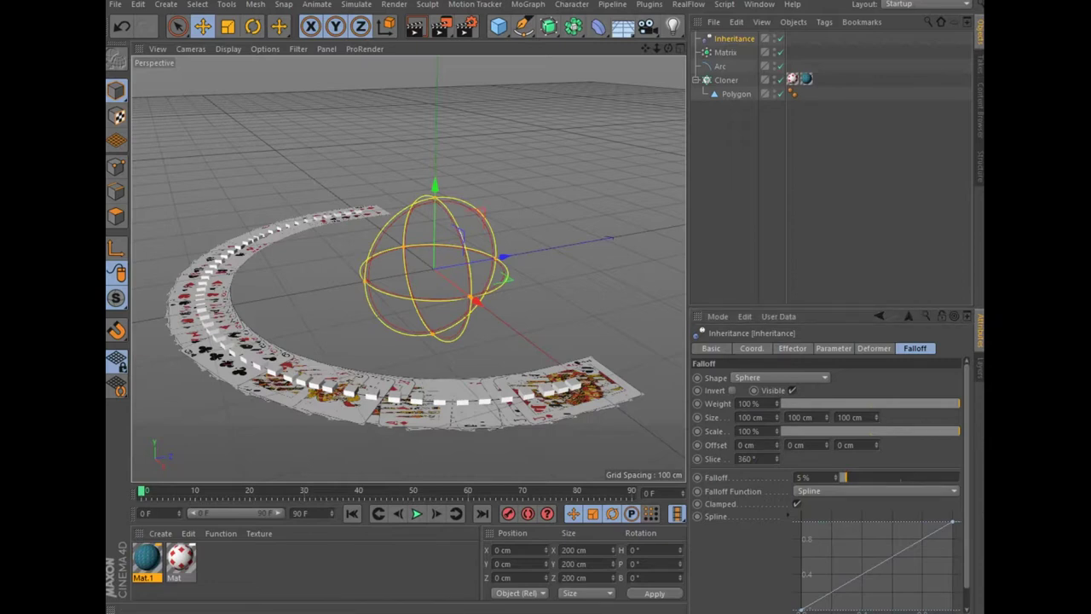
Move the falloff sphere up along Y to about 69 cm height.
mouse_move(434, 192)
mouse_down()
mouse_move(436, 89)
mouse_move(437, 159)
mouse_up()
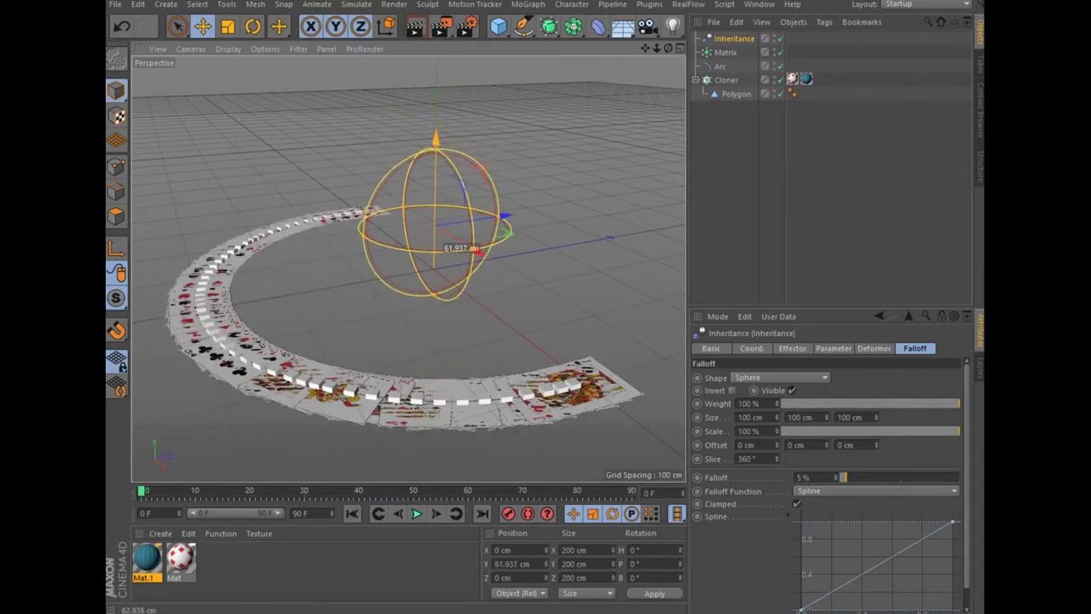
drag(441, 254, 443, 230)
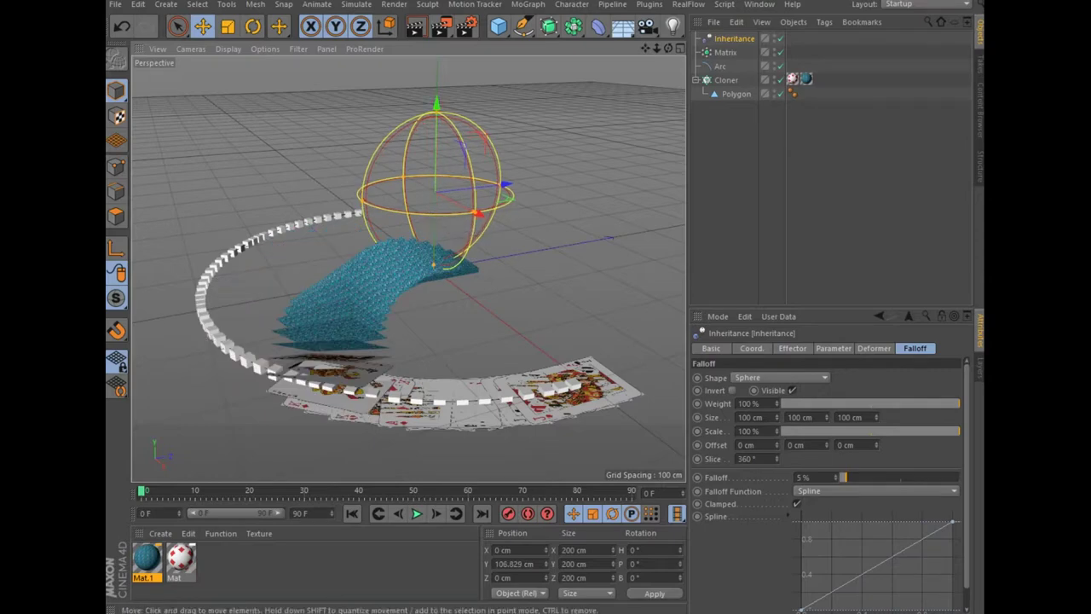
drag(443, 230, 444, 260)
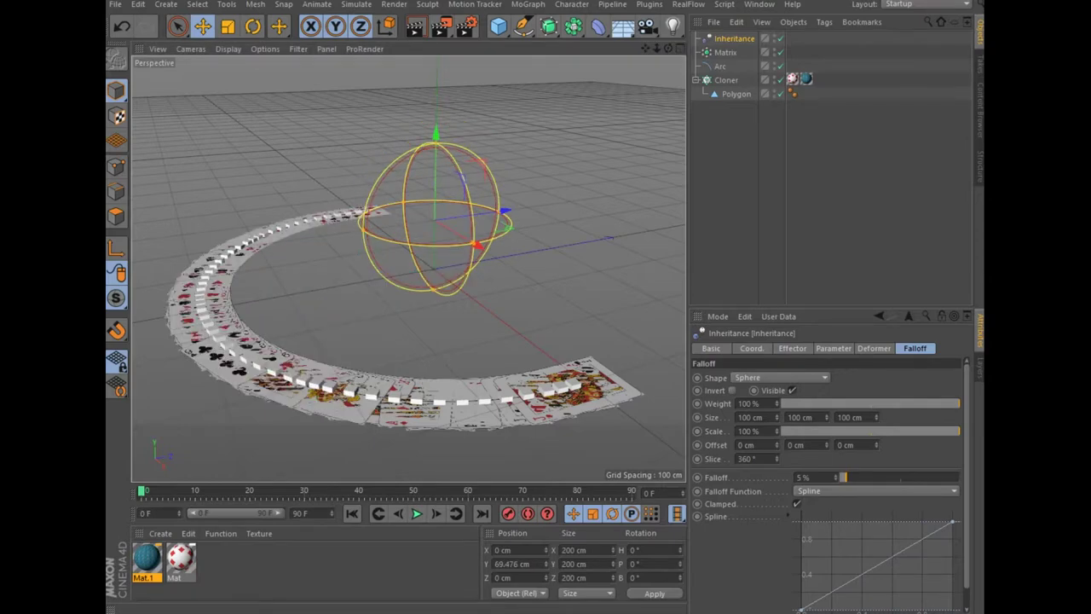
click(726, 80)
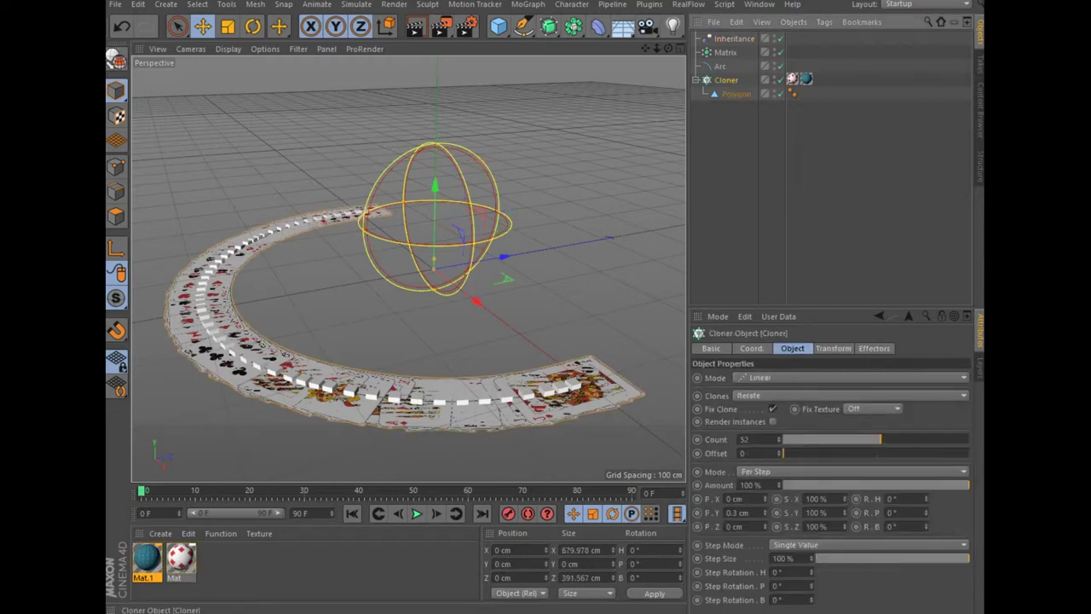
Add a Plain effector and move it above Inheritance in the Cloner's effector list.
click(527, 5)
mouse_move(554, 25)
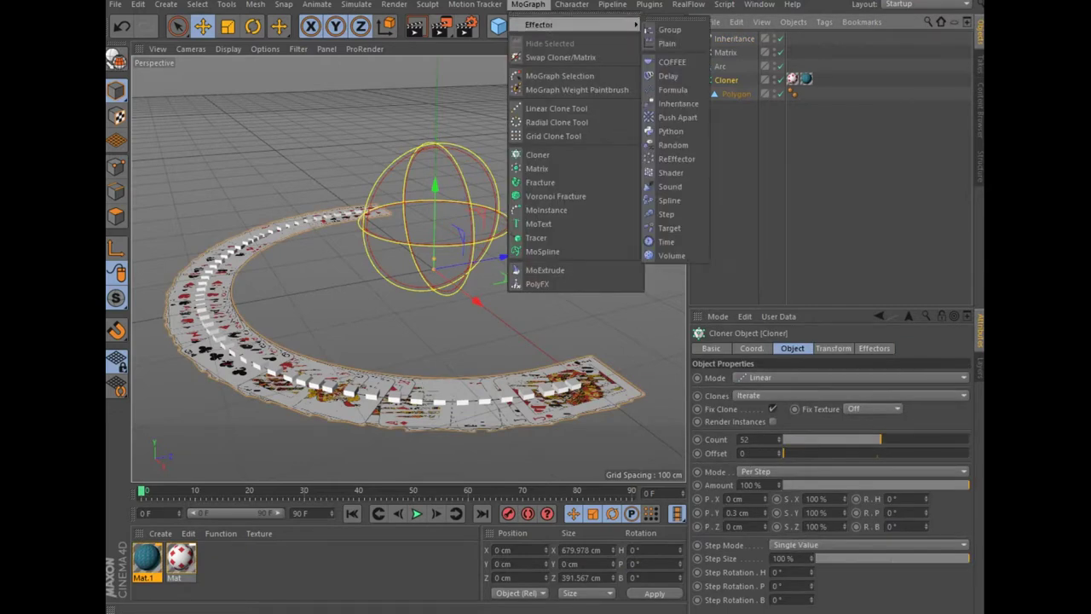
click(666, 42)
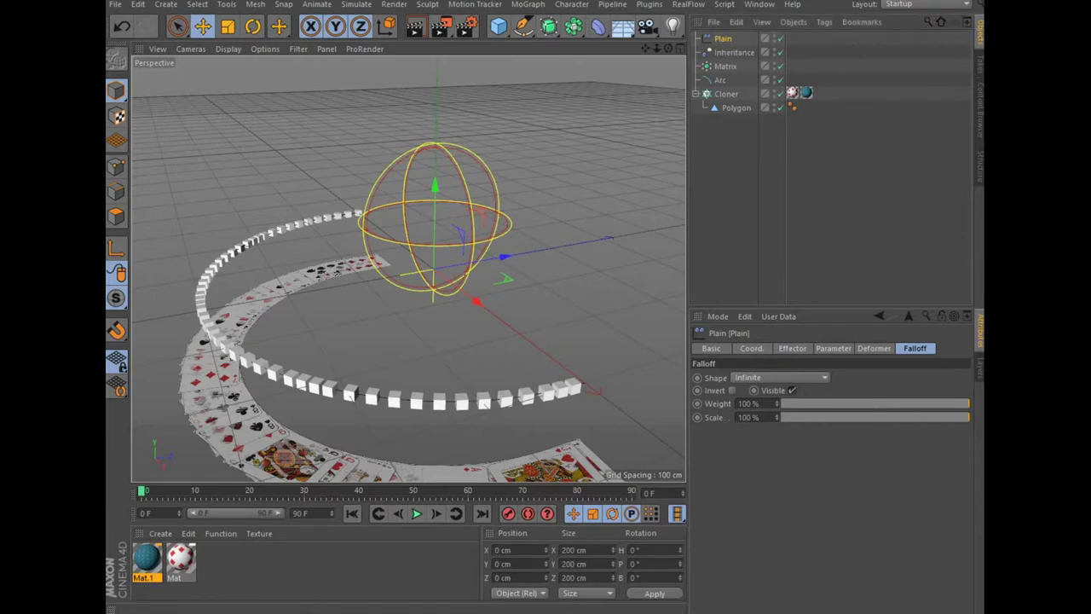
click(726, 94)
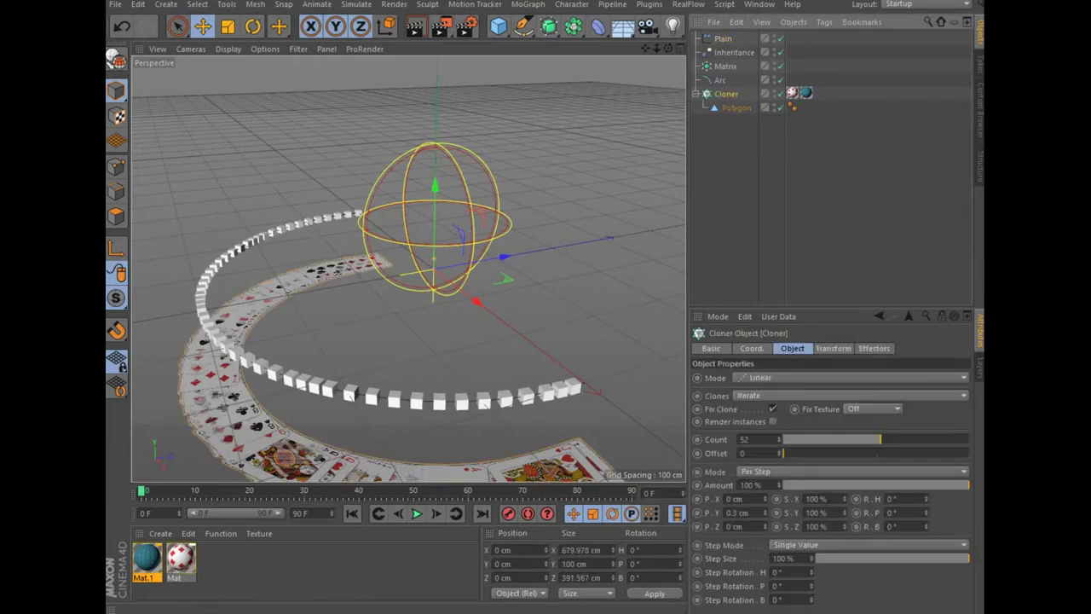
click(874, 348)
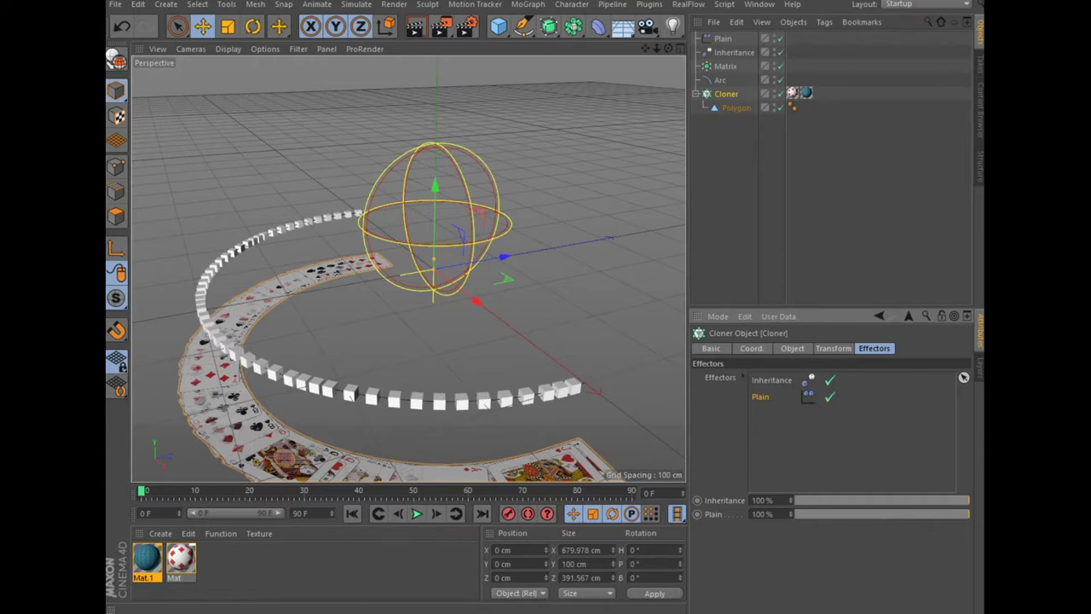
drag(759, 396, 759, 375)
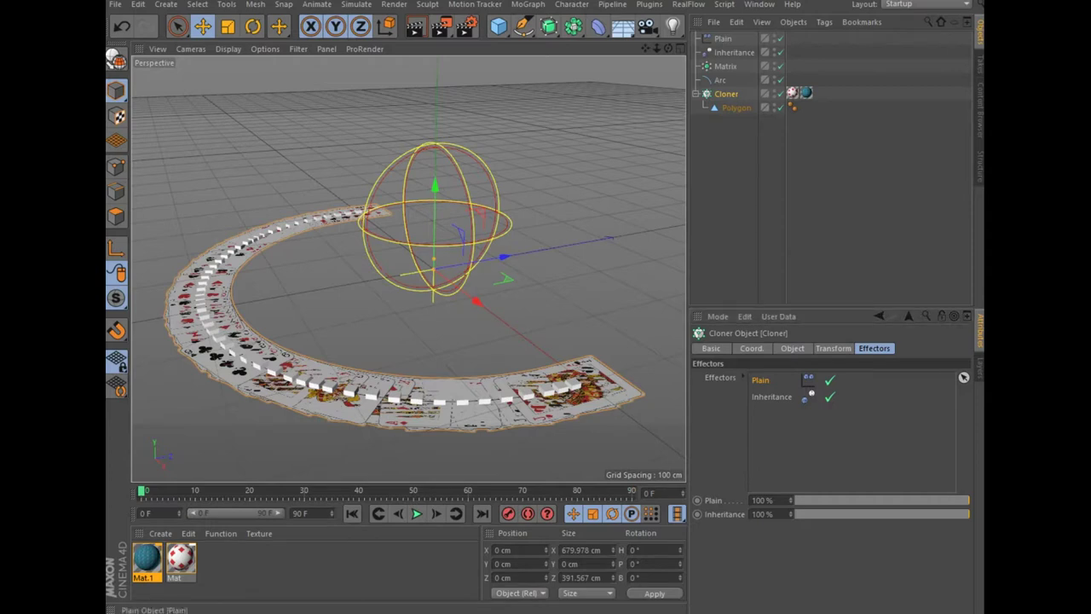
double_click(810, 395)
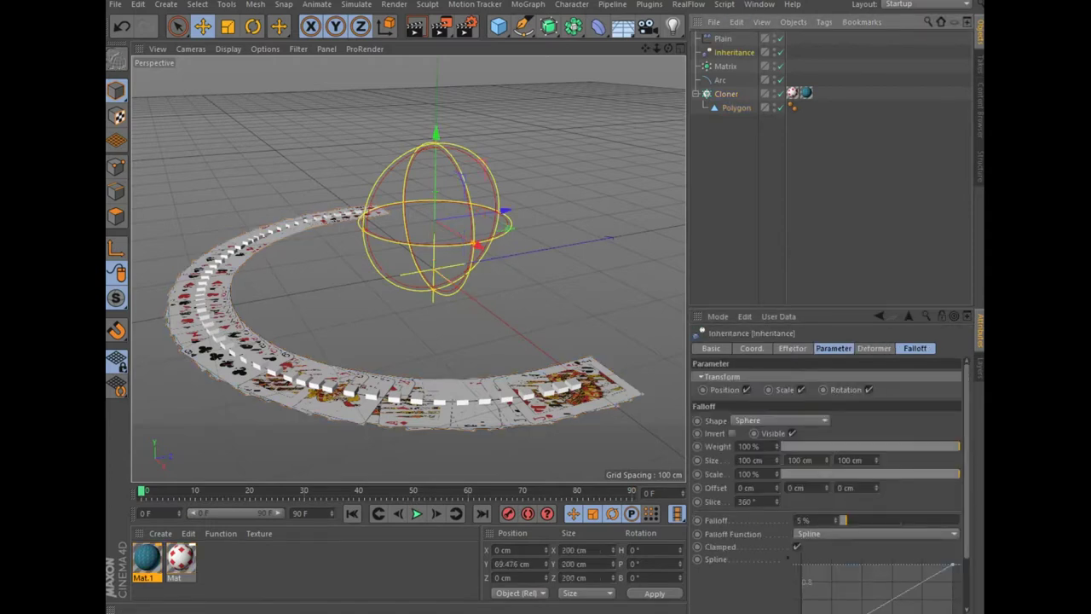
click(780, 420)
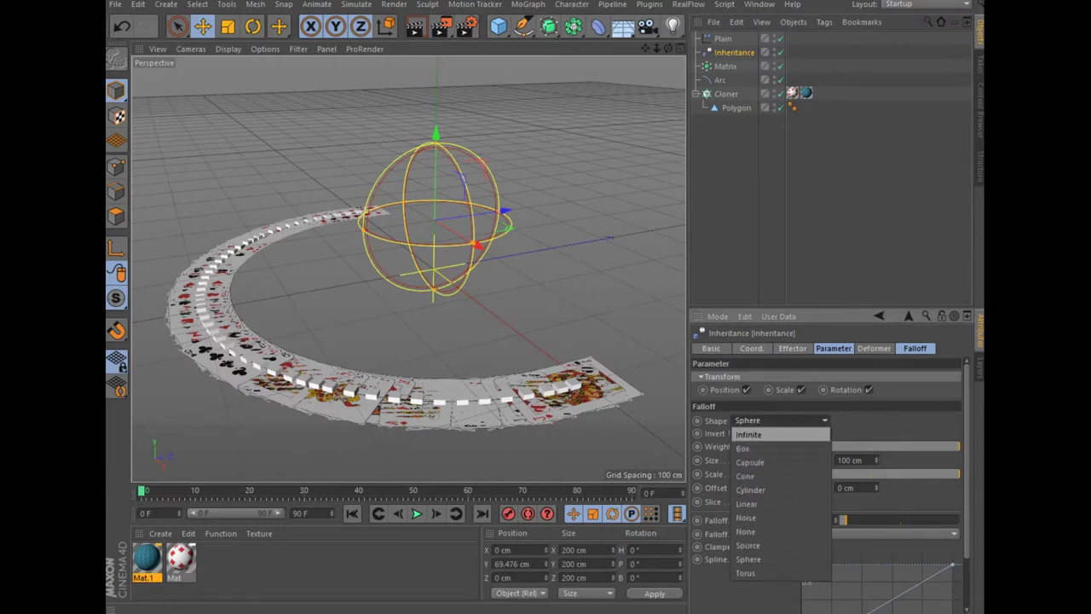
Give Inheritance an Infinite falloff with 0% weight so the cards regroup into a deck.
click(748, 434)
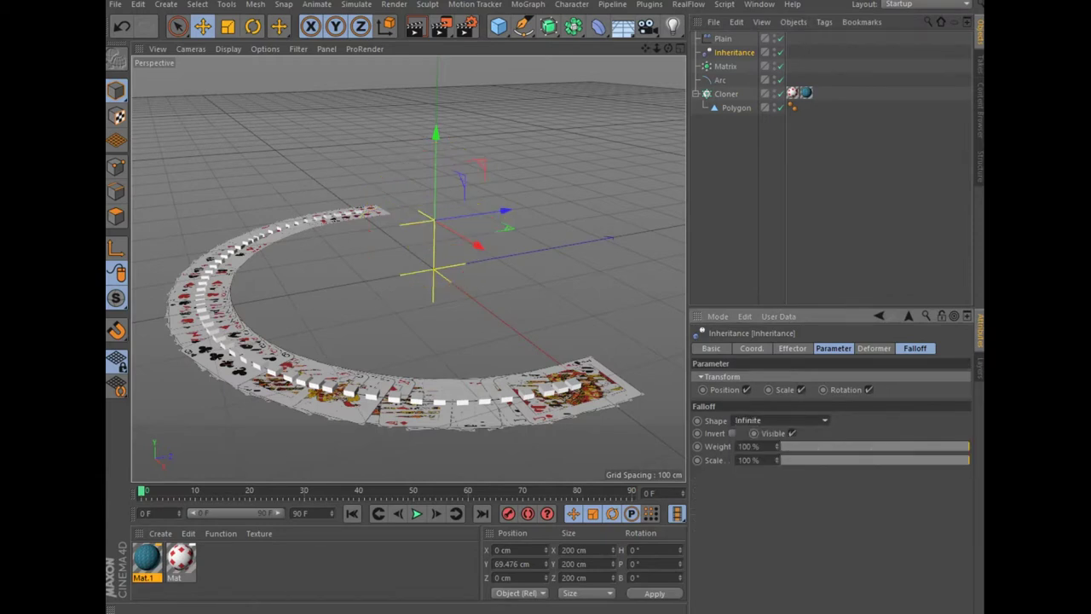
click(746, 446)
text(0)
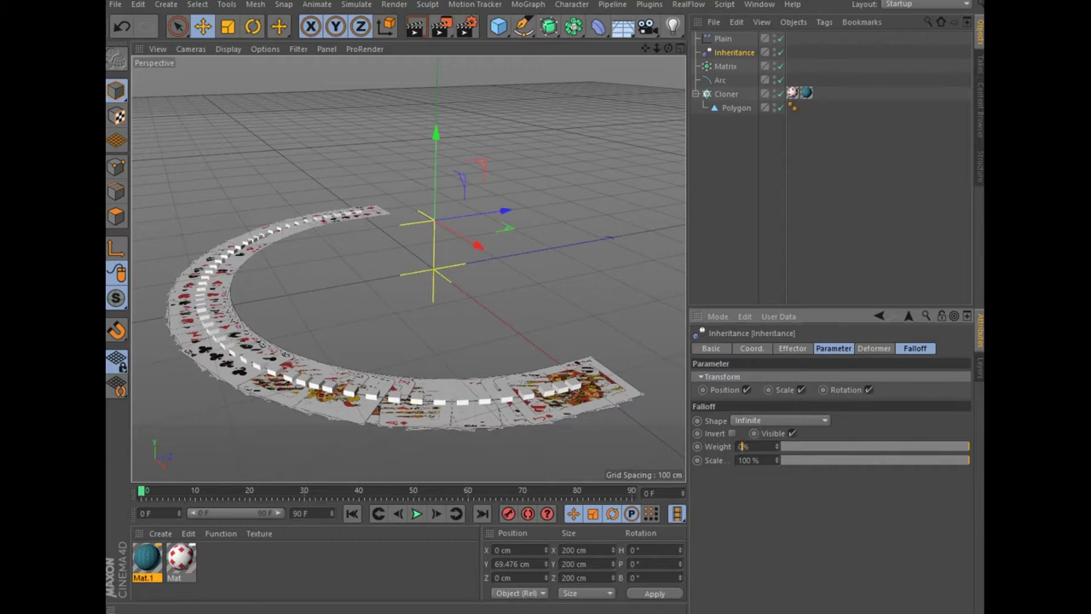
key(Return)
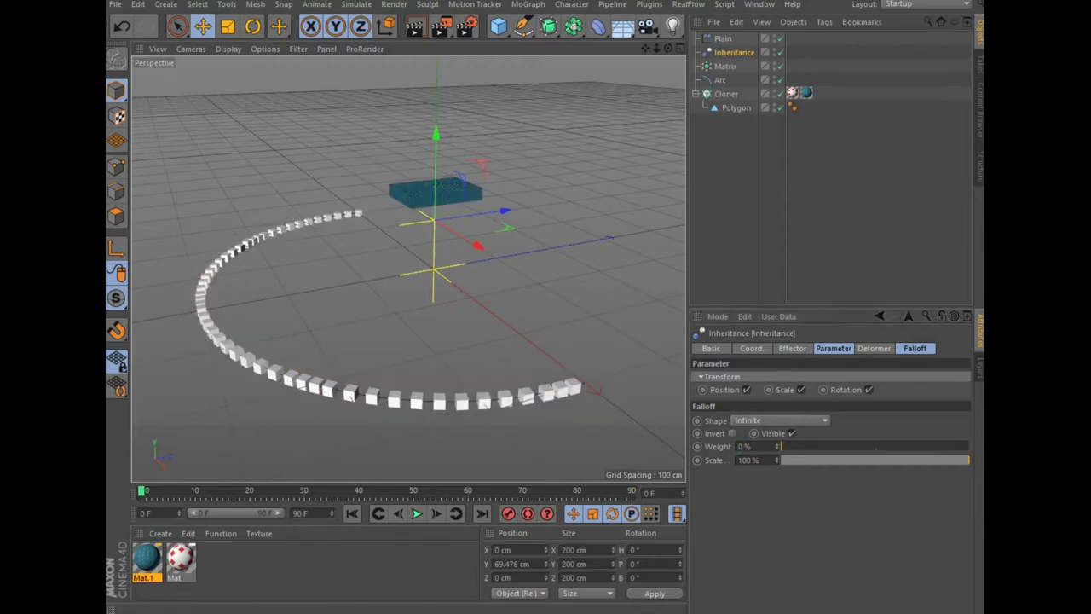
click(723, 38)
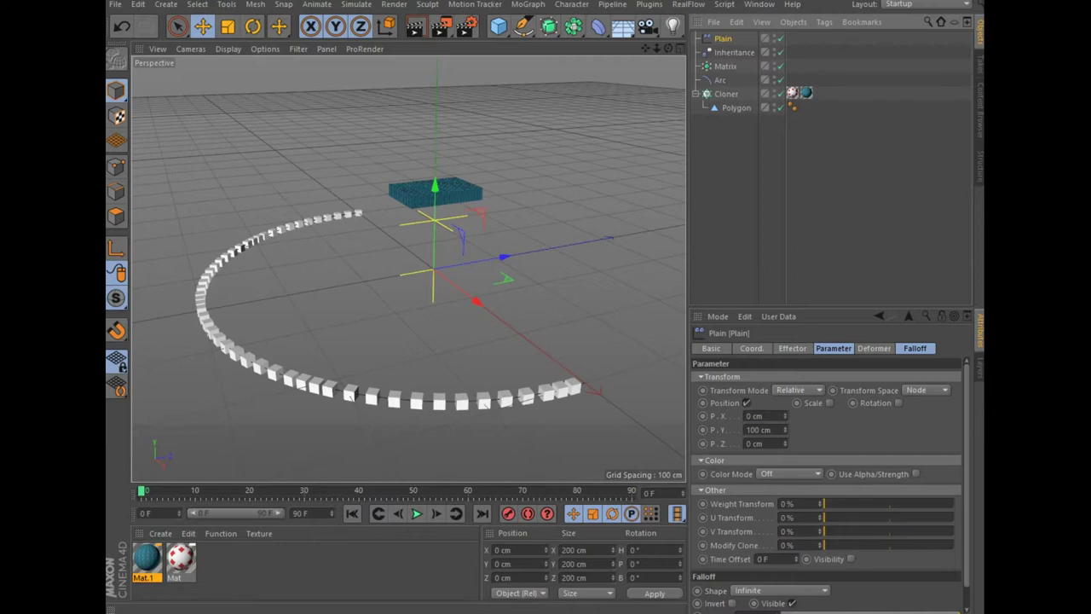
Set the Plain effector's Weight Transform to 100% and give it a Sphere falloff.
click(915, 348)
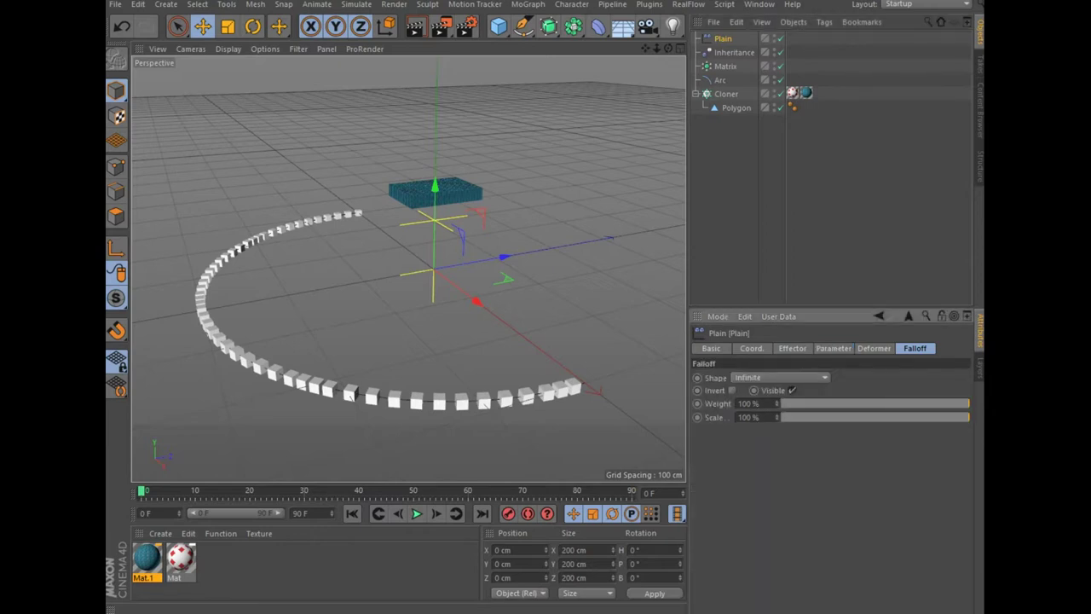
click(873, 348)
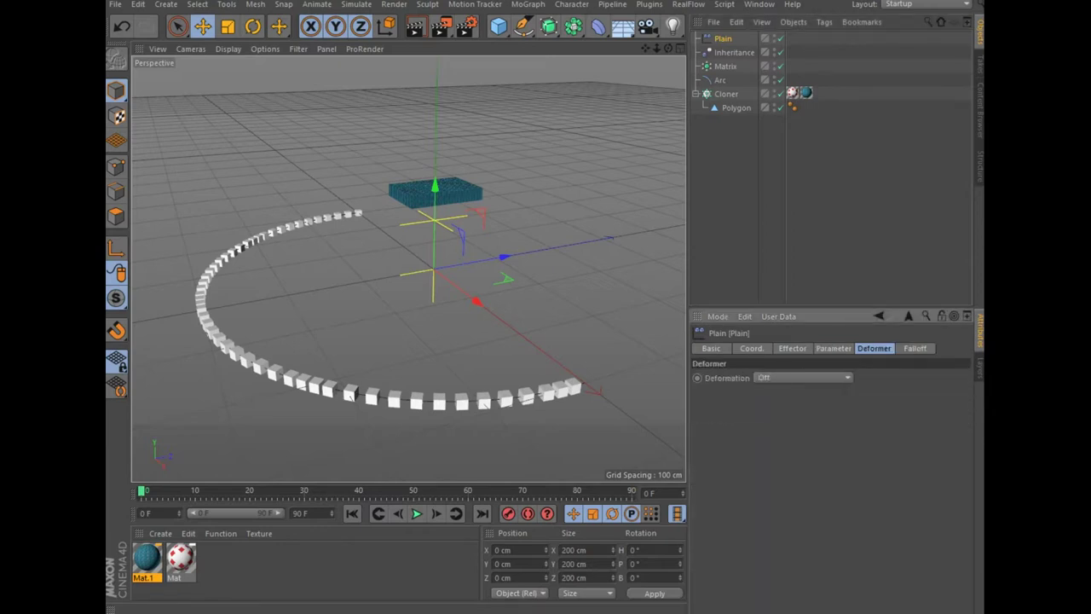
click(833, 348)
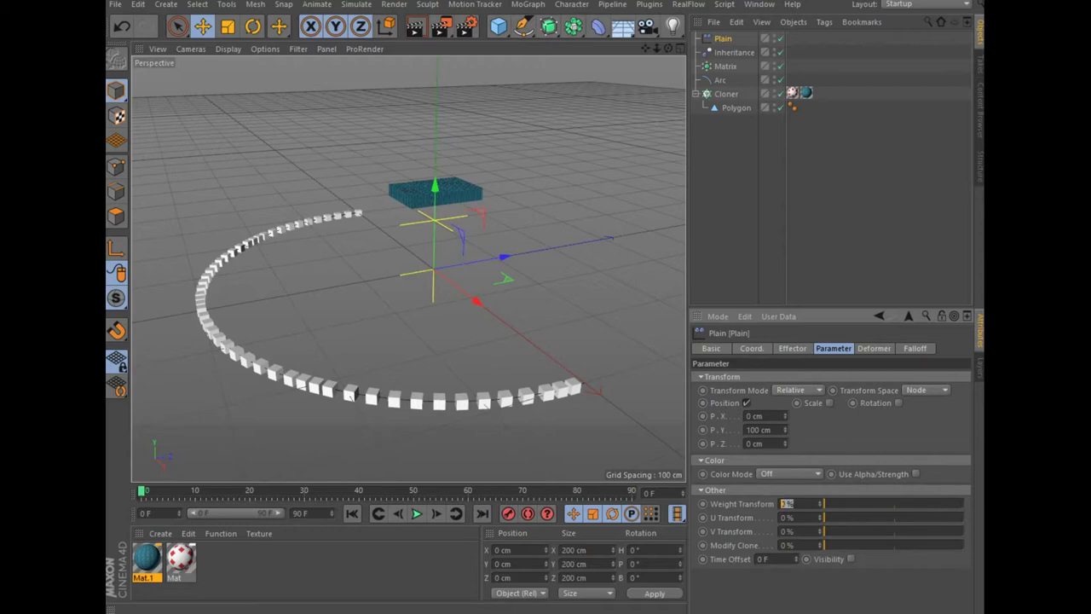
text(100)
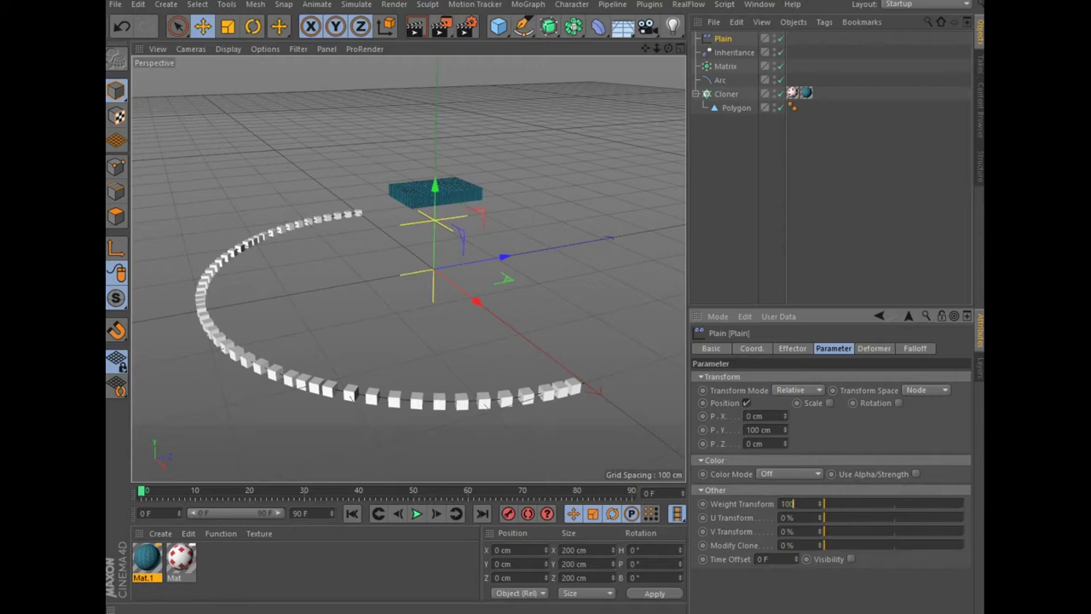
key(Return)
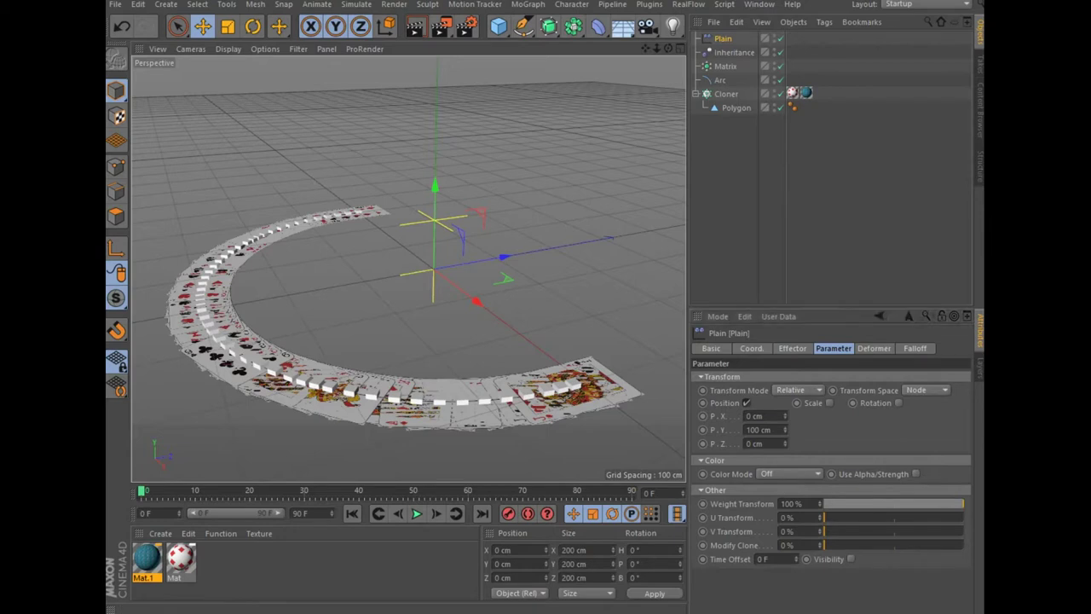
click(914, 348)
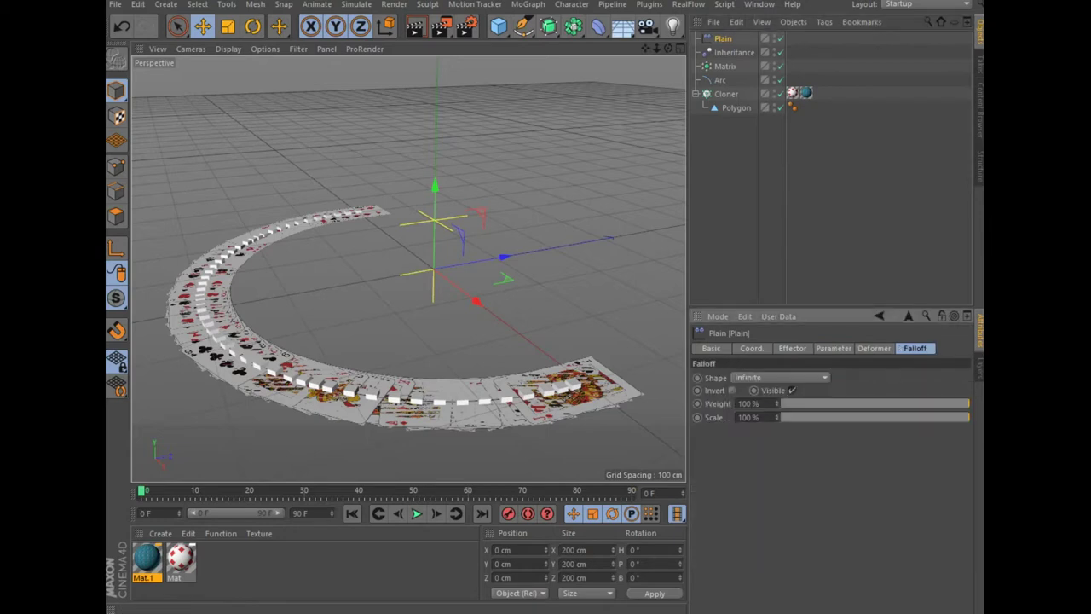
click(780, 377)
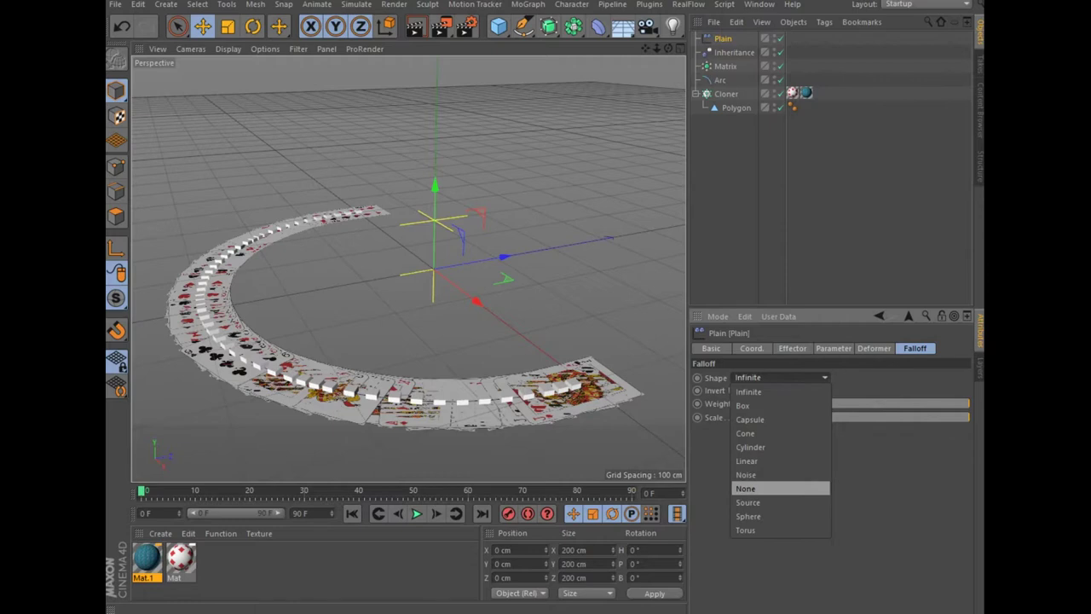
click(748, 516)
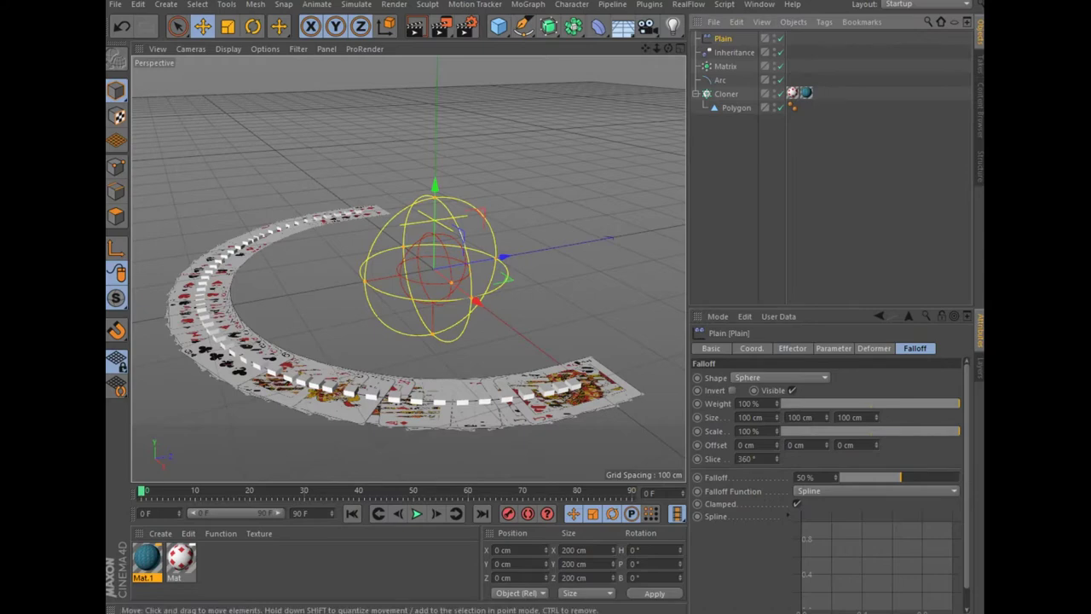
drag(435, 247, 435, 193)
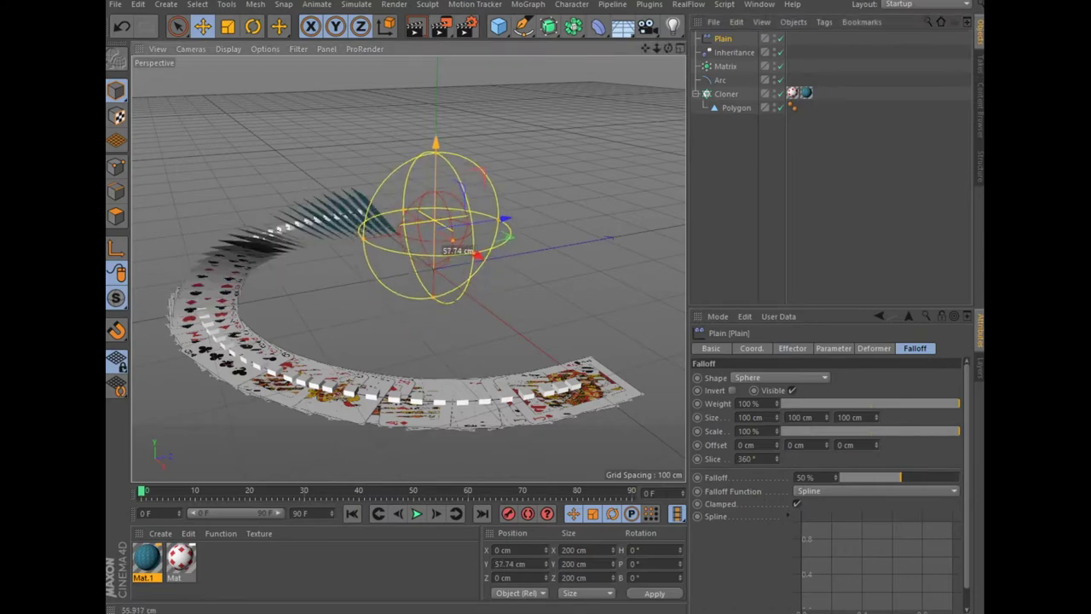
mouse_move(477, 244)
mouse_down()
mouse_move(477, 231)
mouse_move(477, 252)
mouse_up()
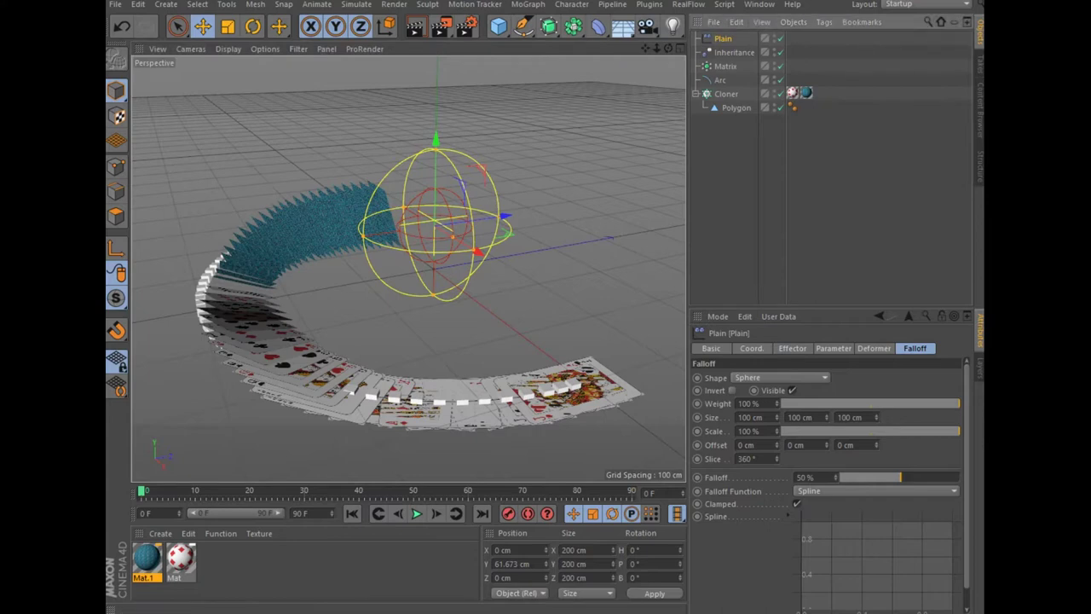
Set the Plain falloff to 5% and raise its sphere to about 100.8 cm.
click(804, 478)
text(5)
key(Return)
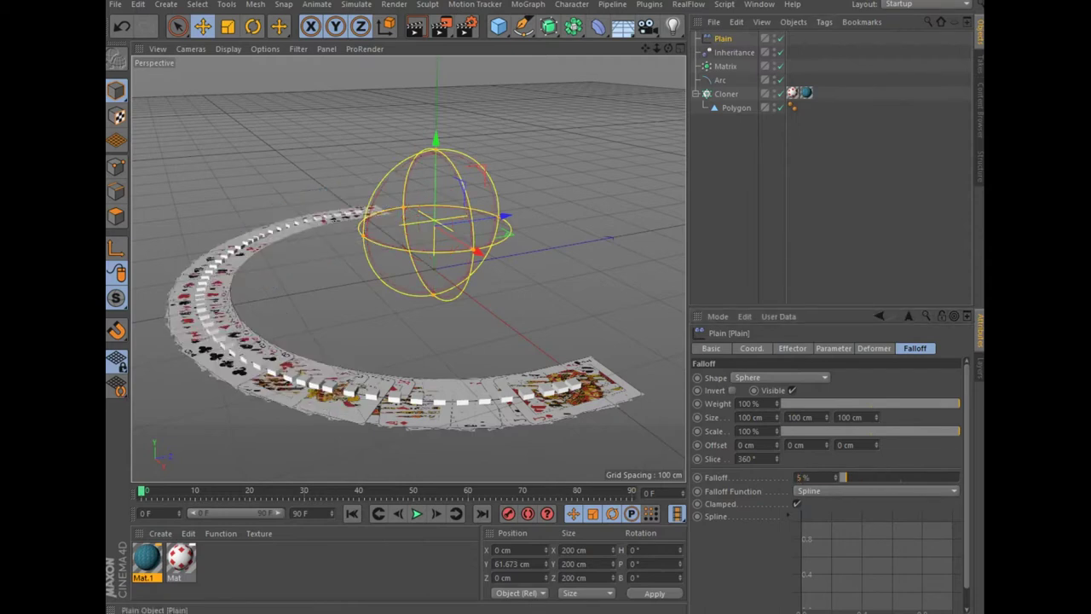
drag(435, 141, 436, 98)
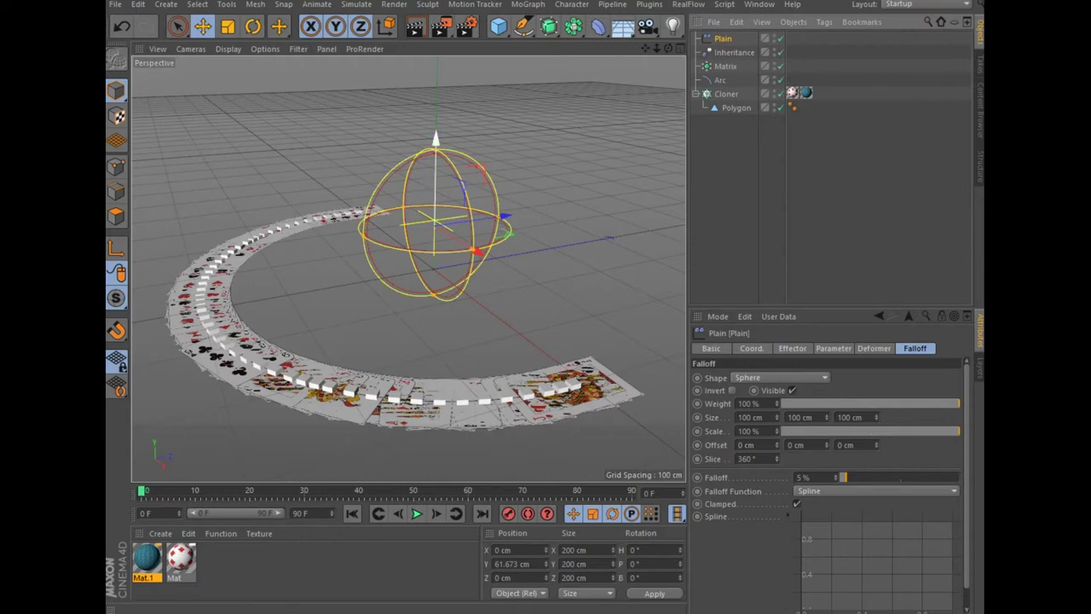
drag(436, 96, 436, 109)
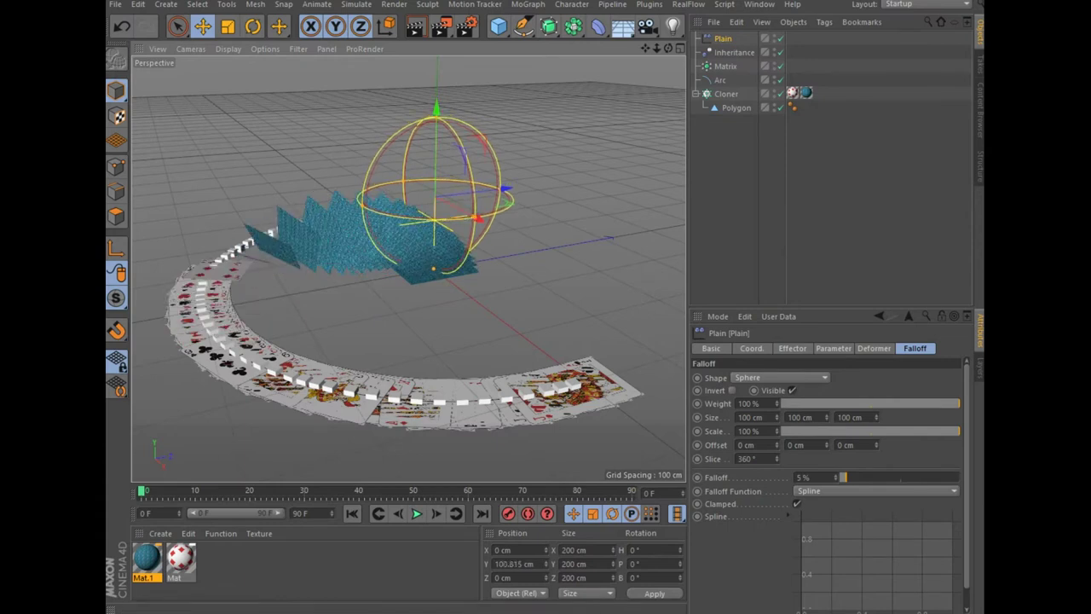
click(257, 491)
click(300, 512)
Set the animation length to 300 frames, narrow the preview range, and return to frame 0.
text(1)
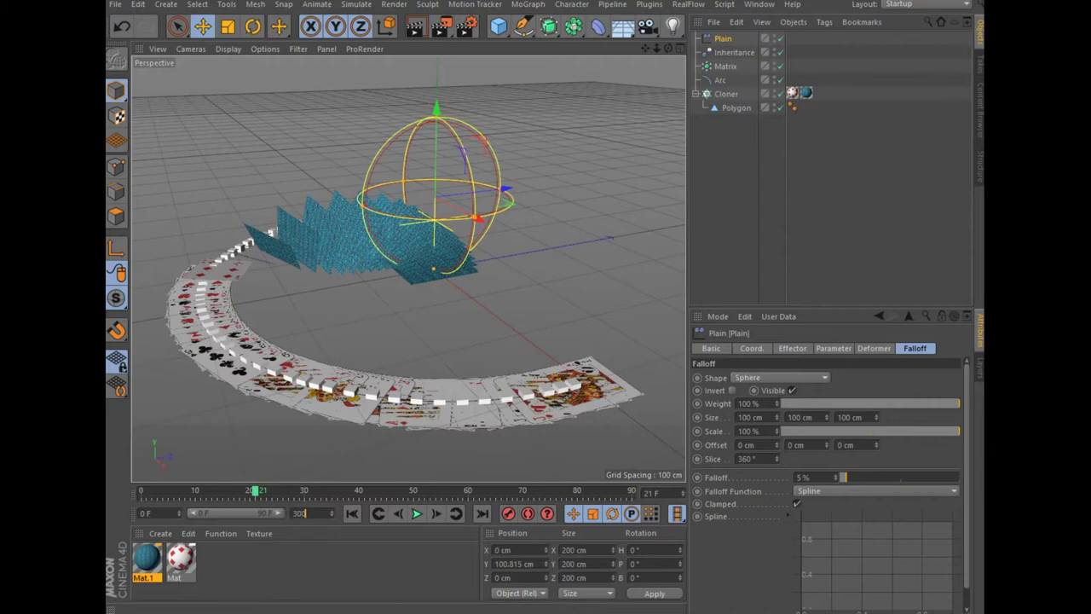
key(Return)
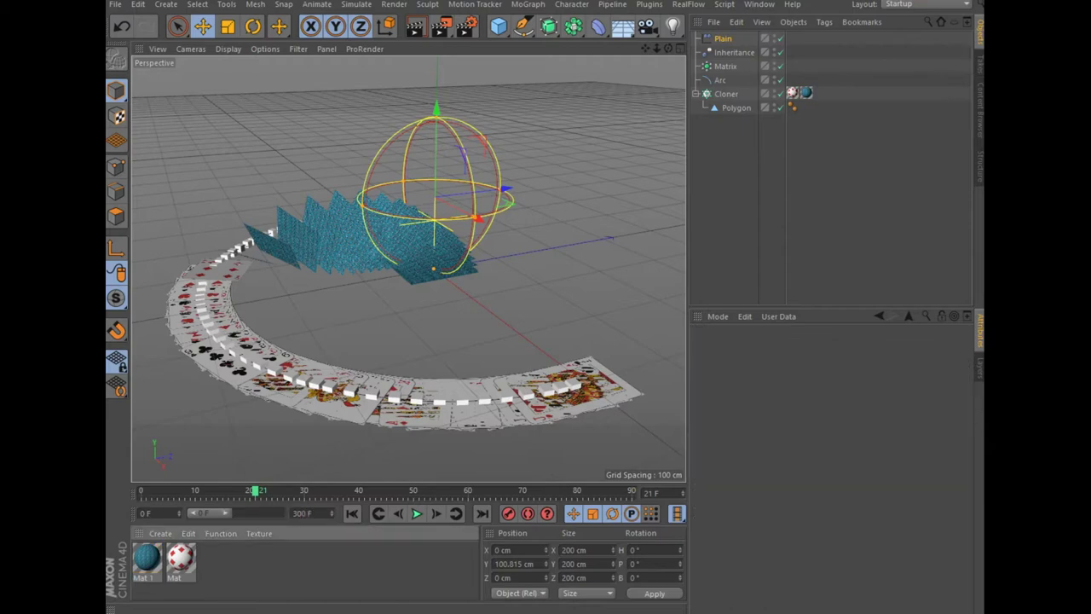
drag(209, 512, 261, 513)
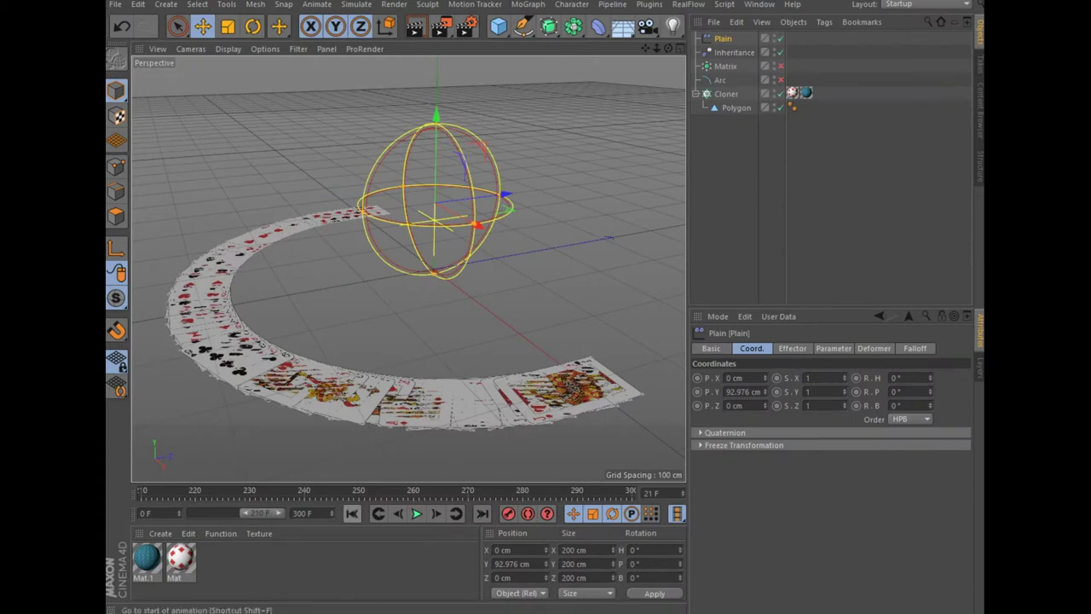
click(351, 512)
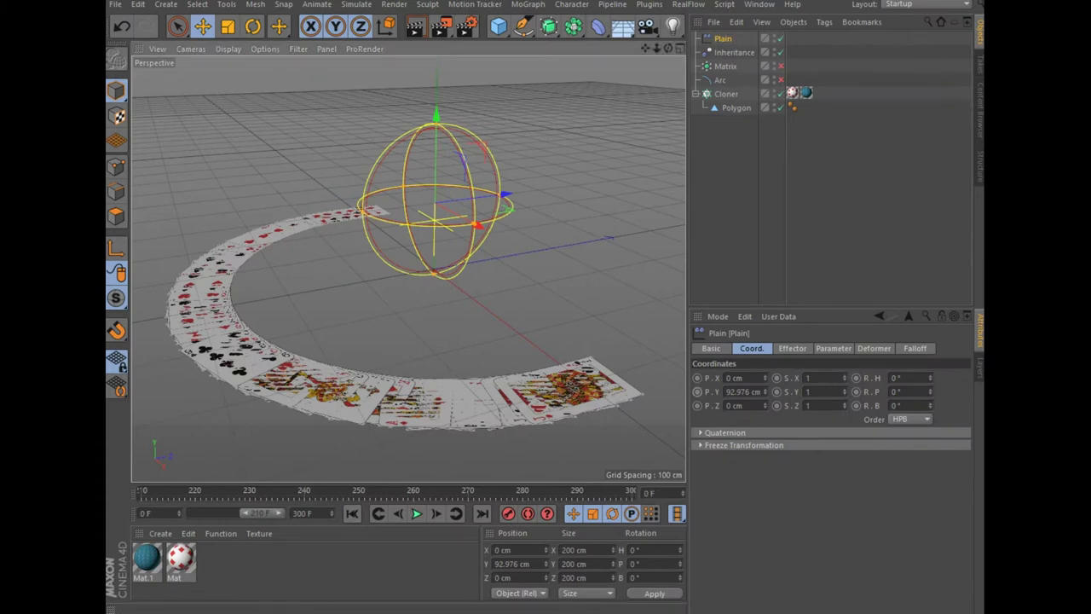
Keyframe the Plain effector at P.Y 92.976 cm at frames 0 and 3, previewing playback in between.
ctrl+click(697, 391)
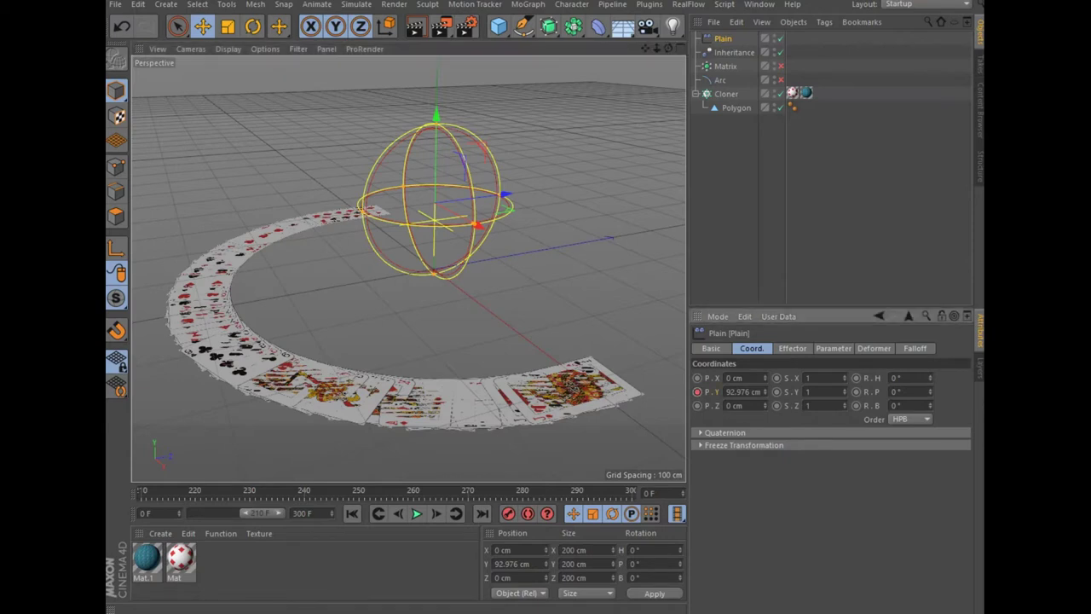
click(509, 514)
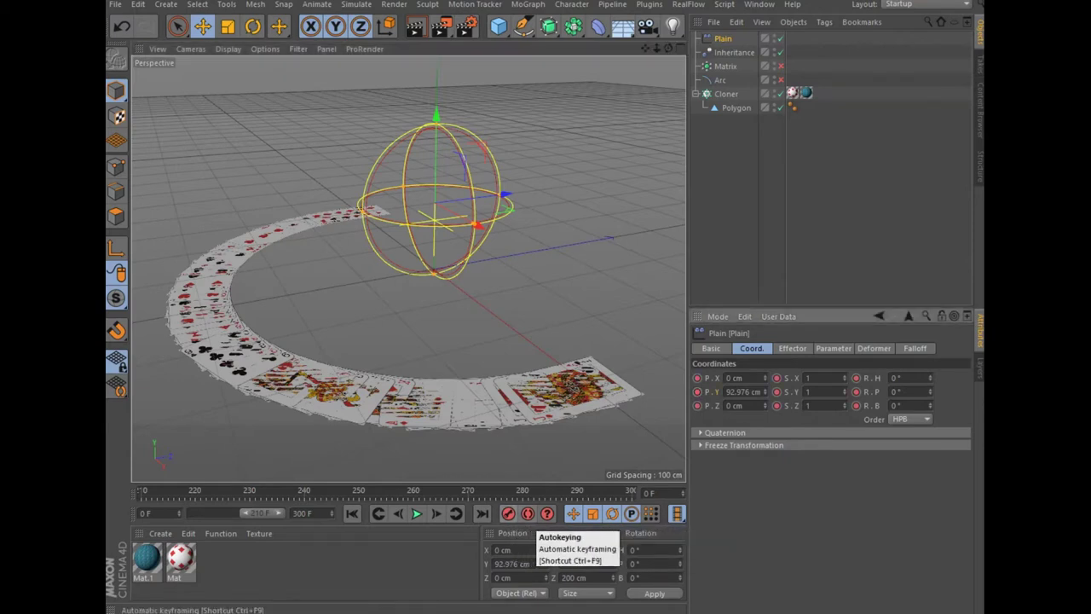
click(416, 513)
click(416, 513)
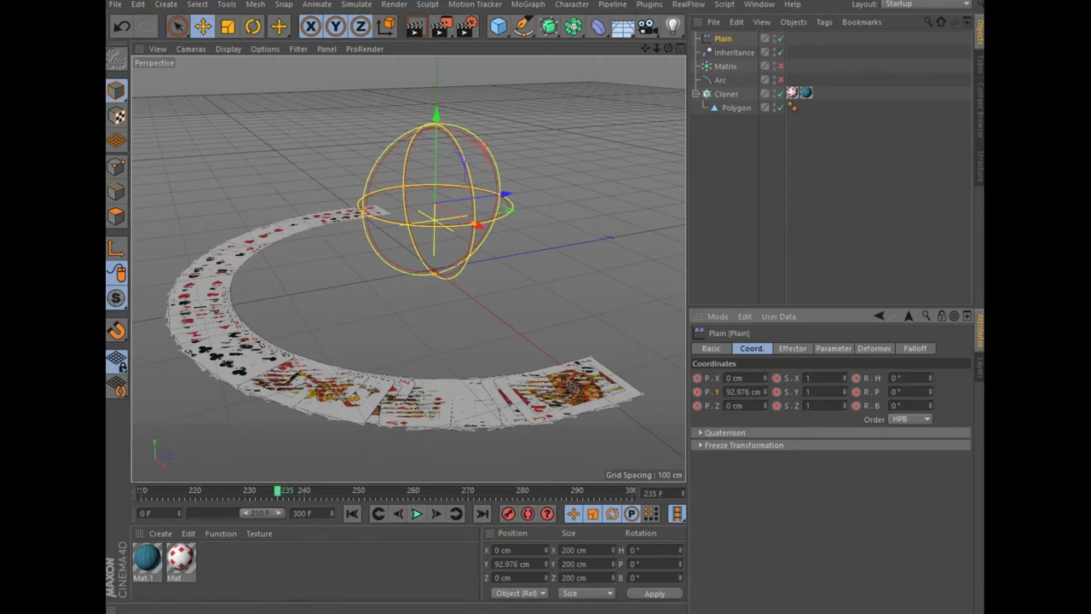
key(shift+f)
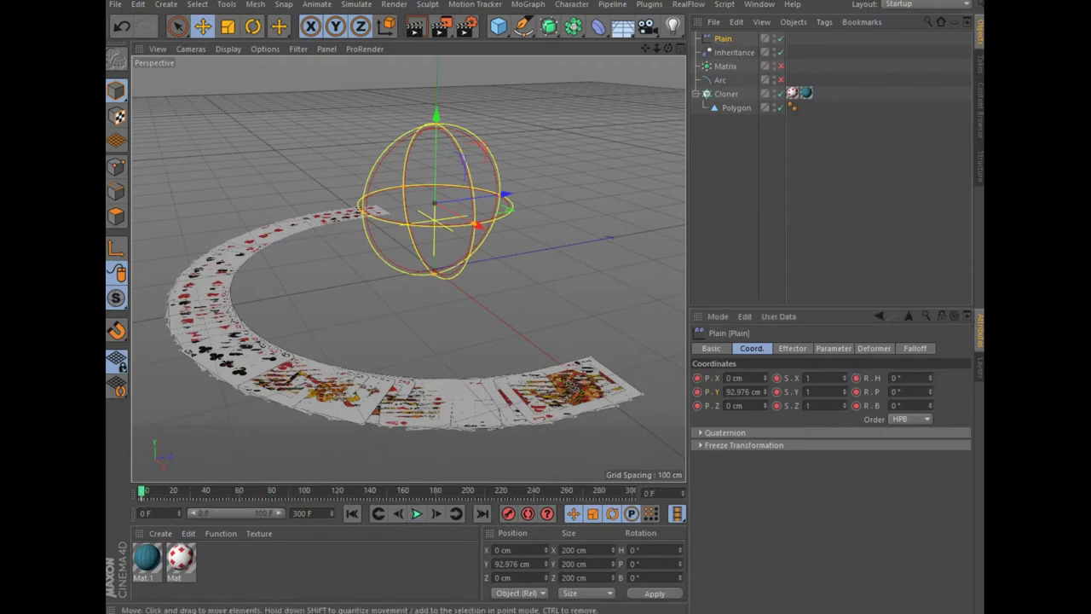
key(g)
key(g)
key(g)
click(508, 513)
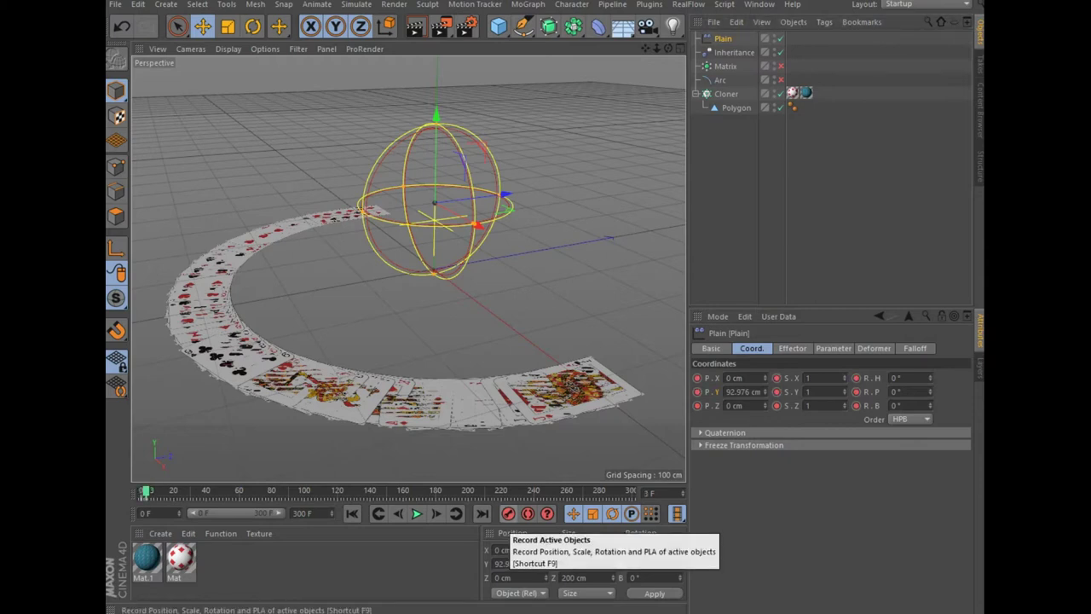
At about frame 78, raise the Plain effector slightly, record a keyframe, and preview the lift.
drag(146, 492, 270, 491)
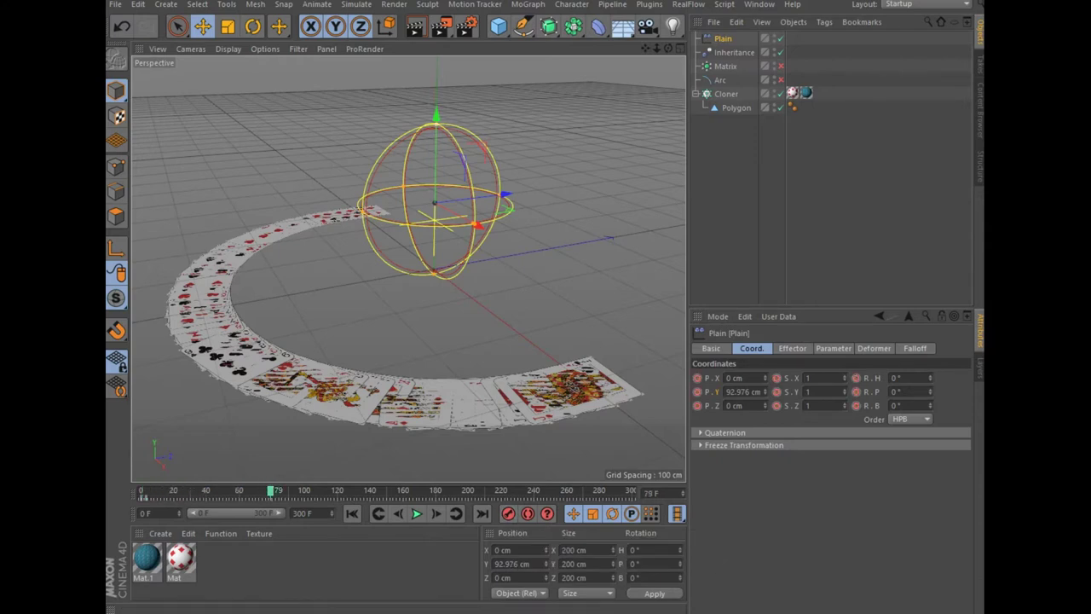
drag(435, 115, 435, 101)
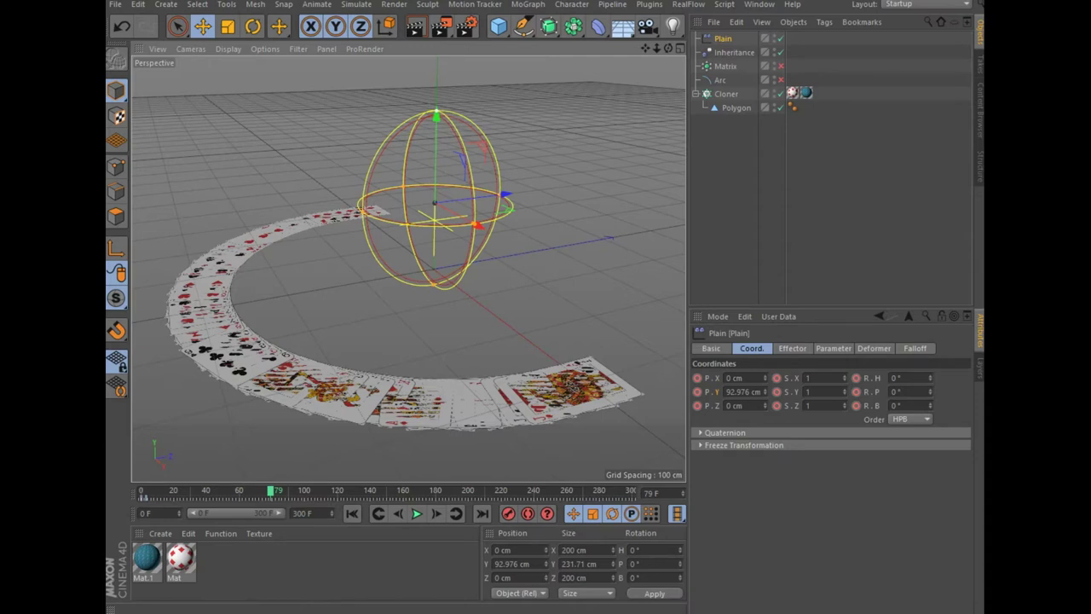
click(121, 26)
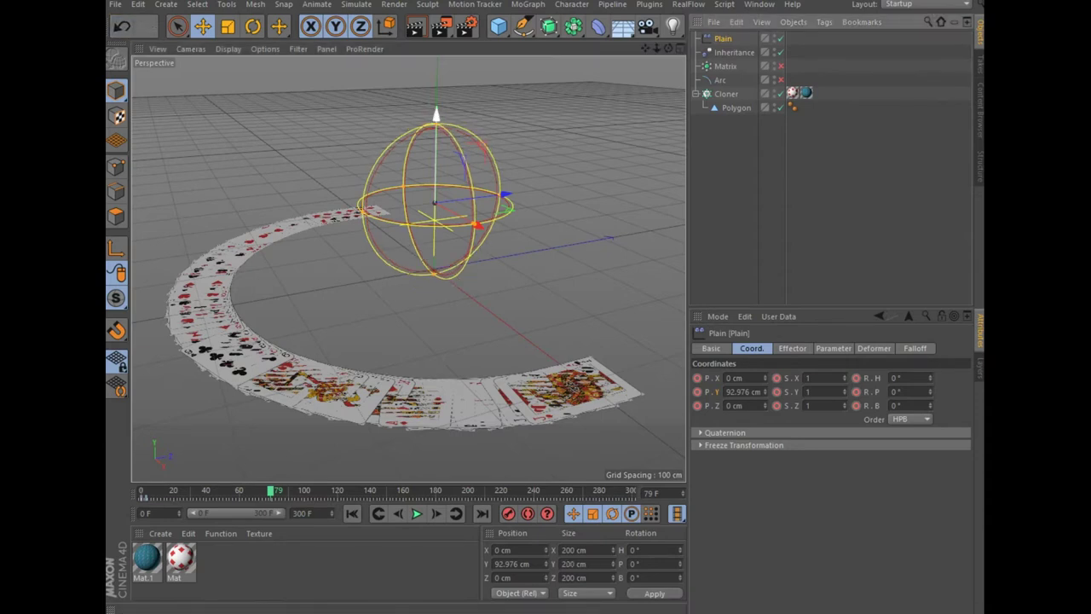
drag(436, 113, 435, 108)
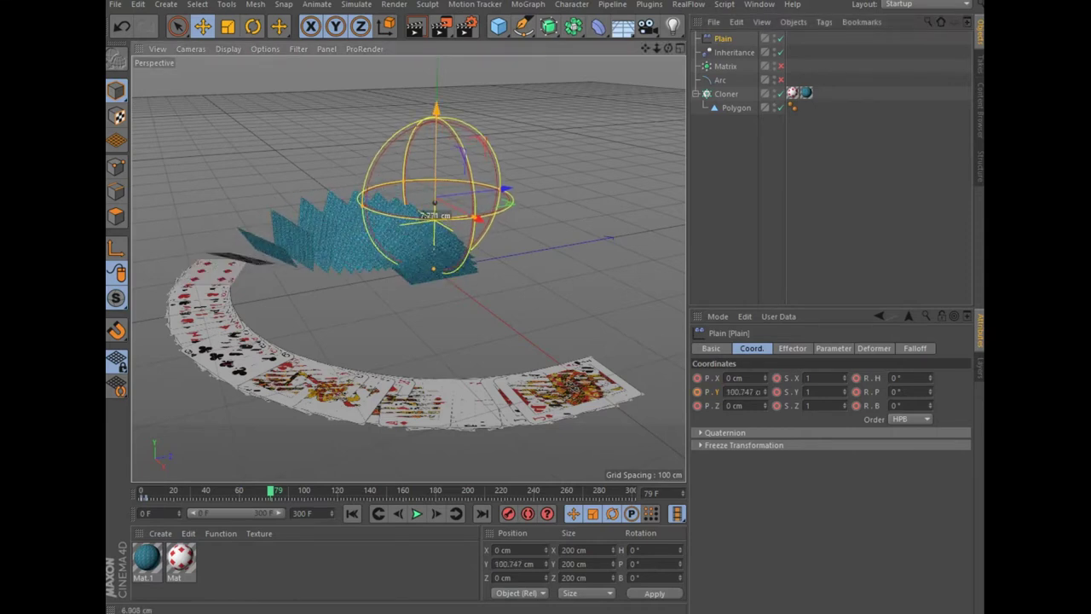
click(508, 513)
key(F8)
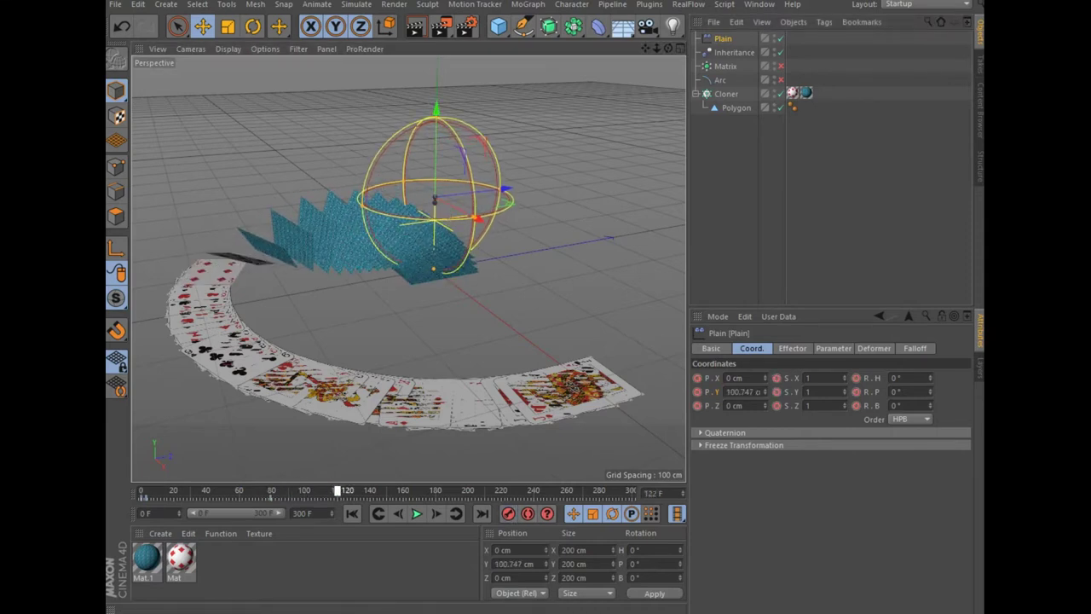
Raise the Plain effector and record keyframes at frames 186 and 237 so cards gather.
drag(423, 491, 445, 491)
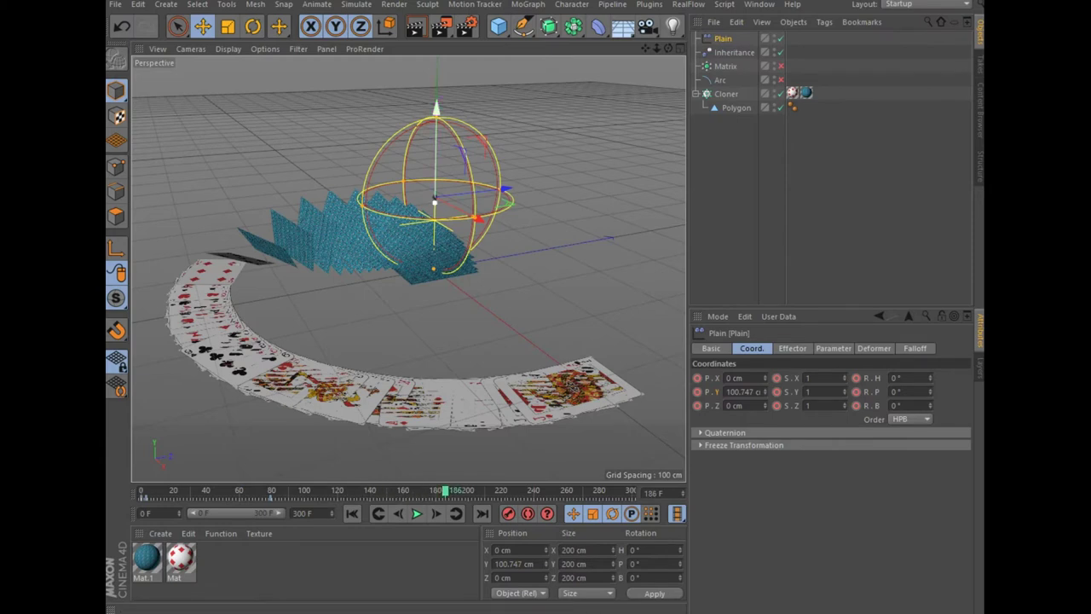
drag(435, 200, 434, 195)
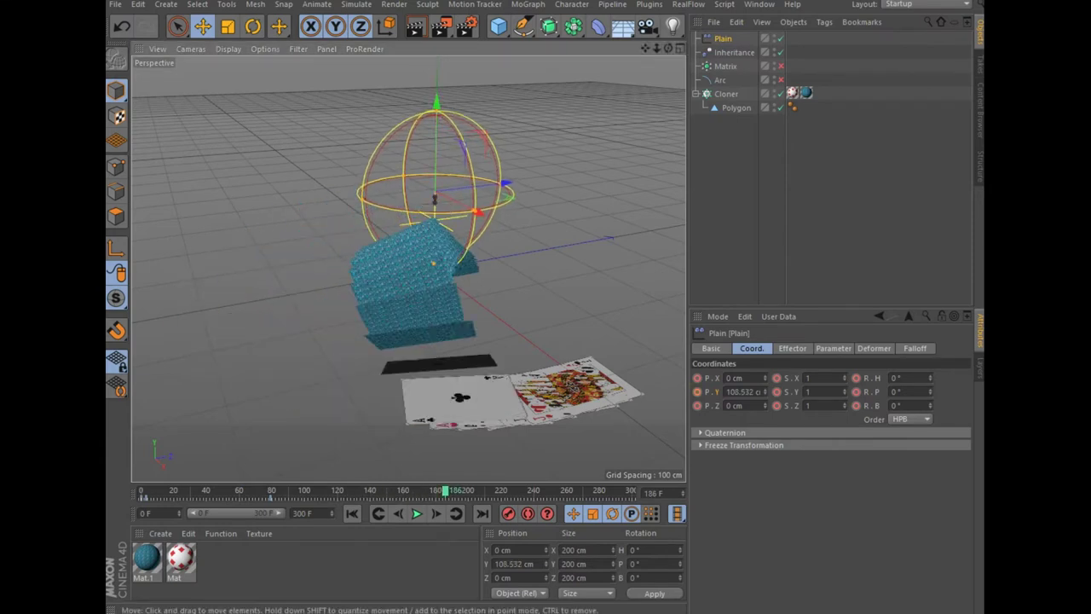
click(508, 513)
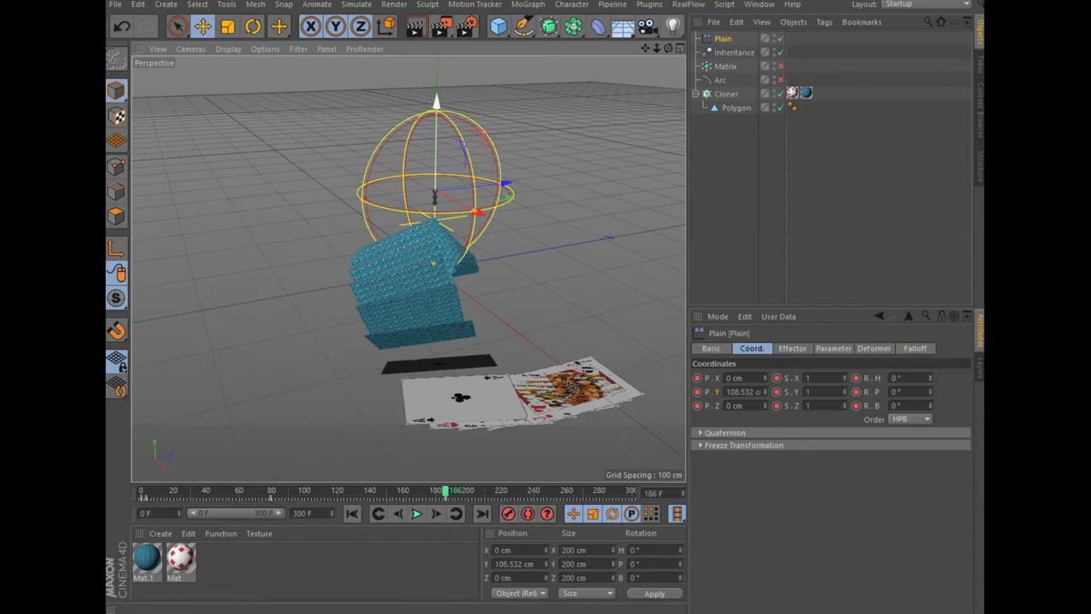
drag(445, 491, 532, 491)
drag(434, 199, 435, 192)
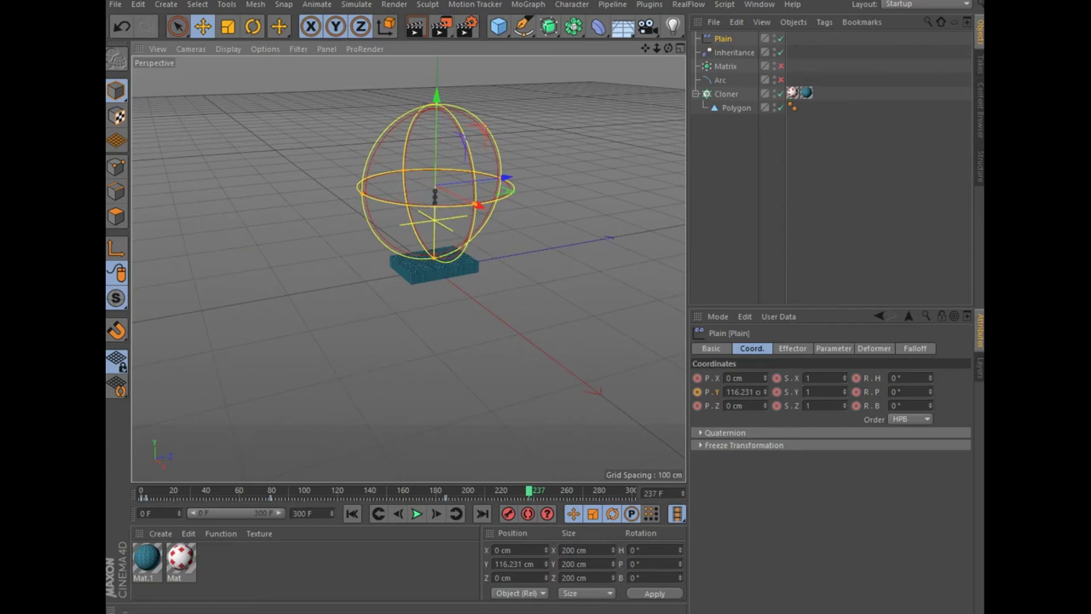
click(508, 513)
Lower the Plain effector at frame 300, record it, and play the animation from the start.
drag(534, 491, 632, 492)
drag(434, 191, 435, 216)
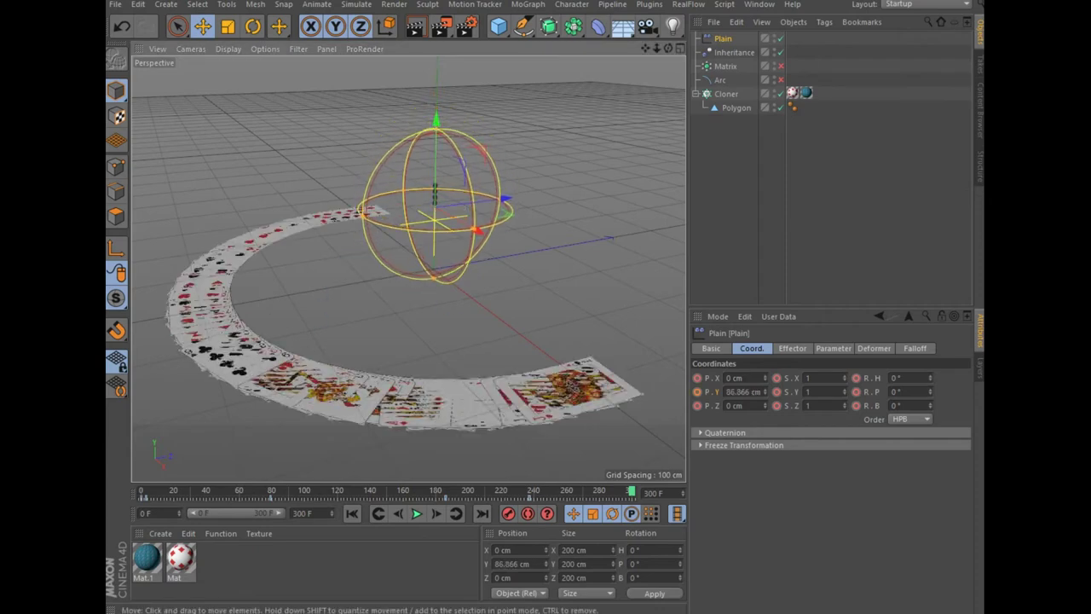
click(508, 513)
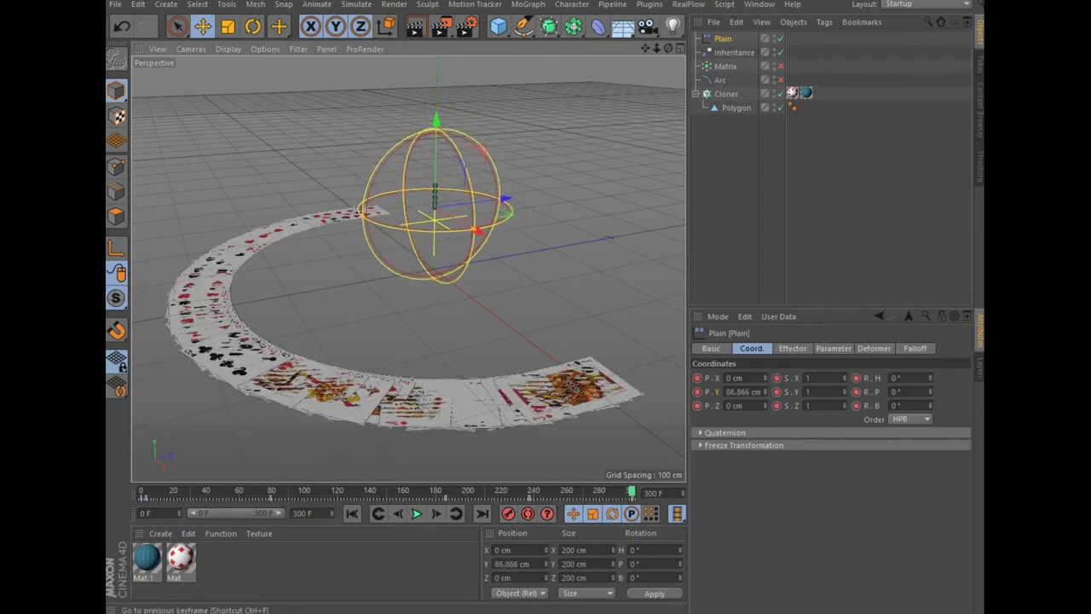
click(352, 513)
click(416, 513)
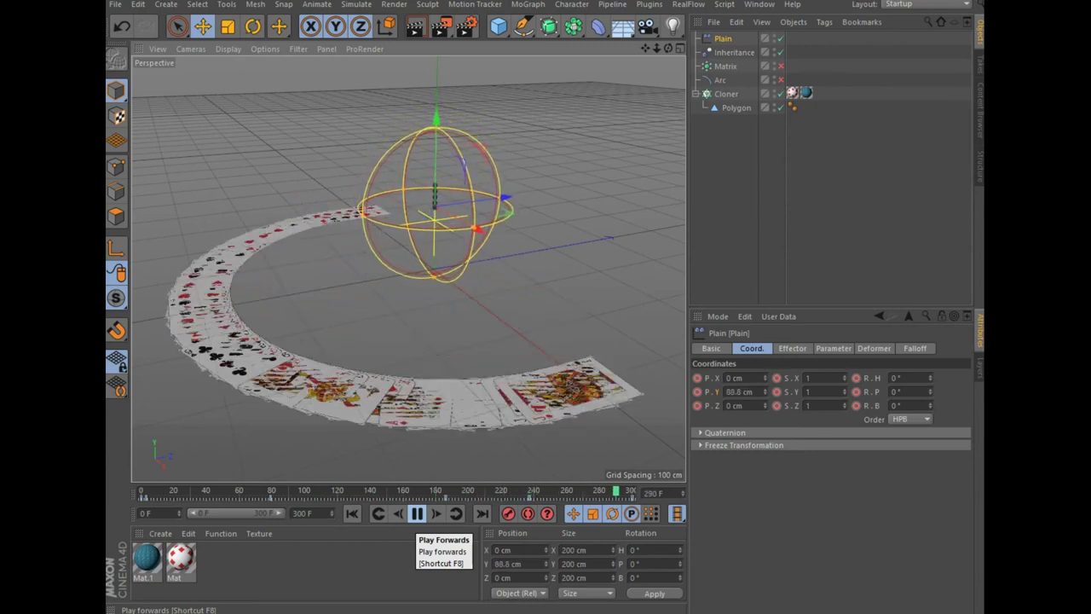
click(417, 513)
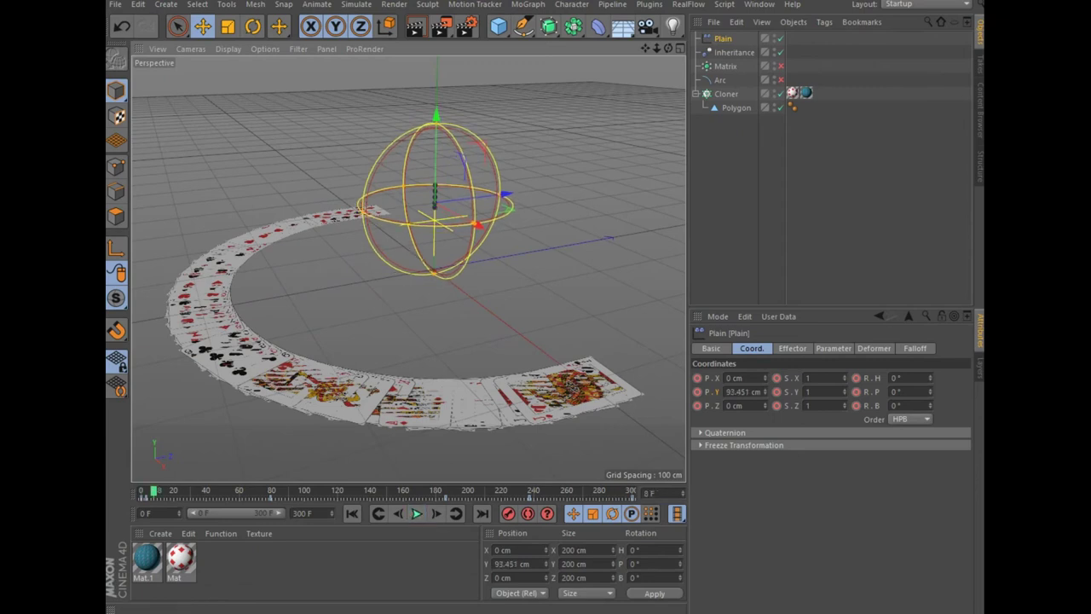
key(ctrl+b)
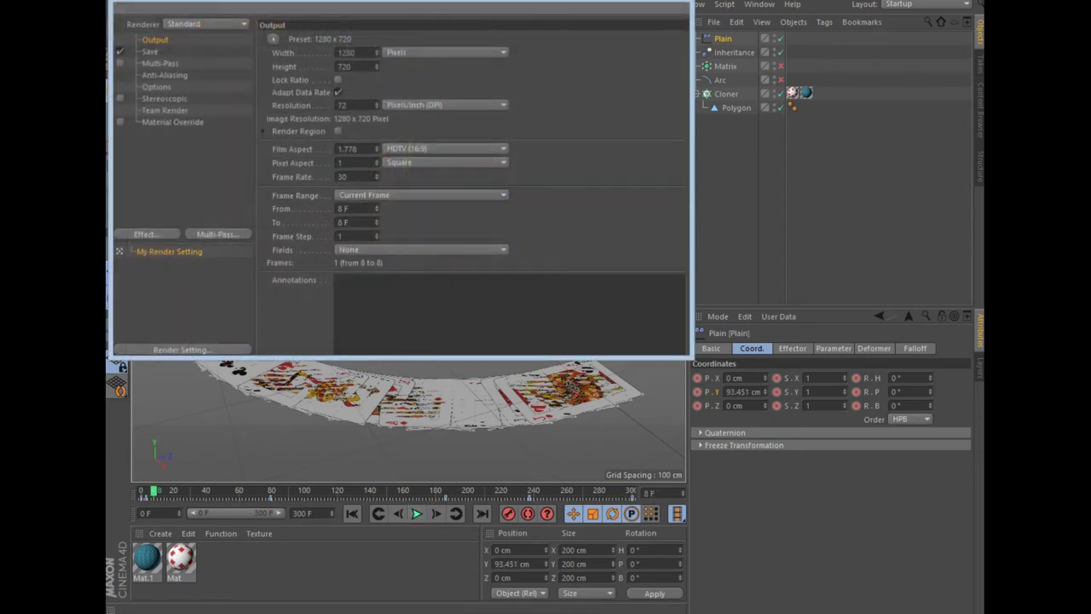
Apply the HDTV 1080 25 output preset and set the frame range to All Frames.
click(272, 39)
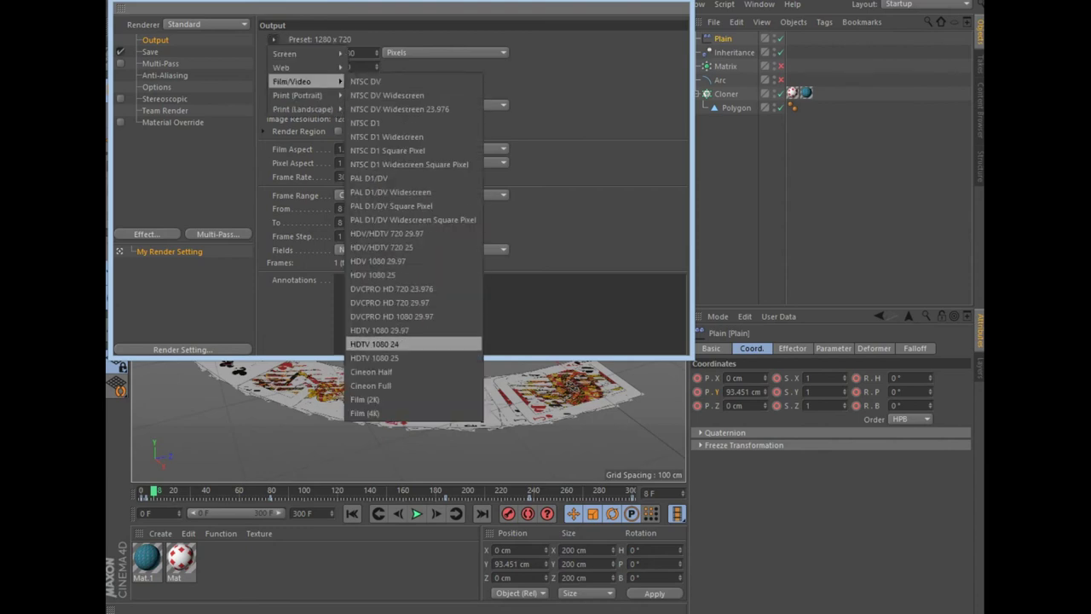
click(373, 357)
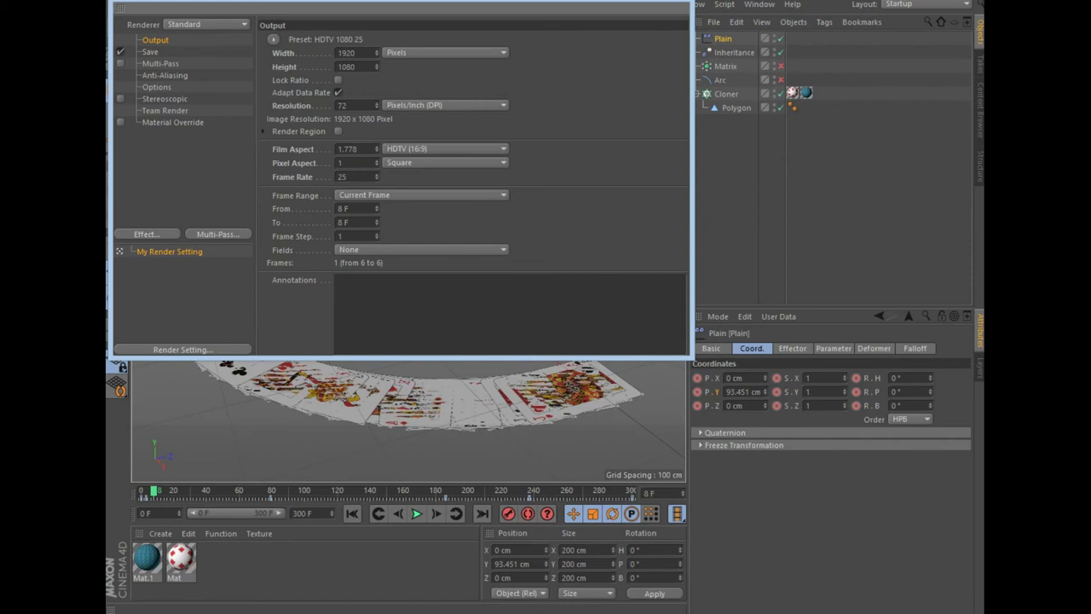
click(422, 194)
click(357, 236)
Set the save format to MP4 and close the Render Settings window.
click(150, 51)
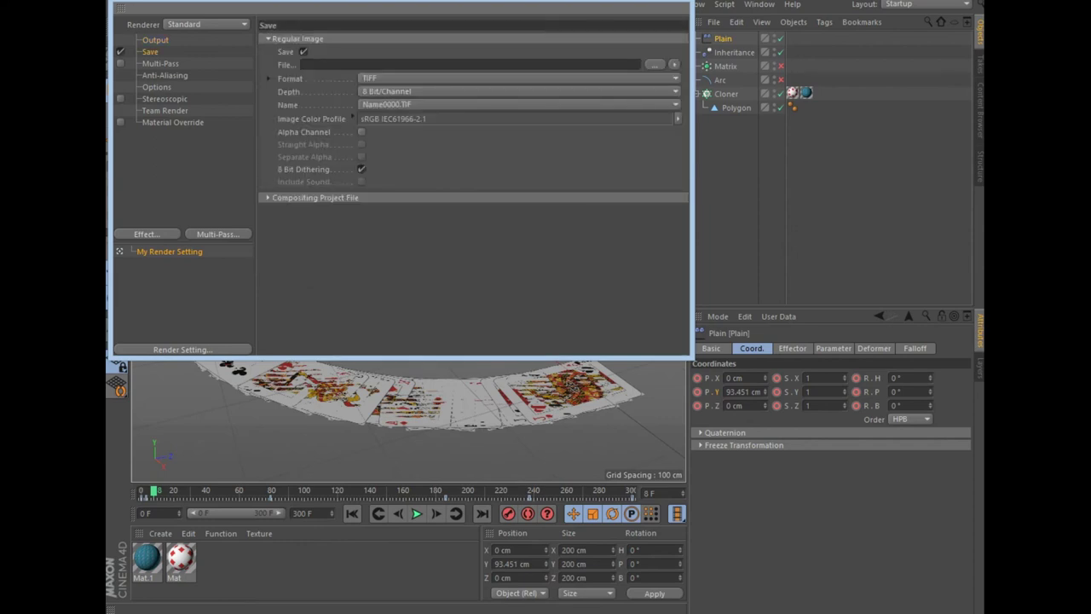
click(511, 78)
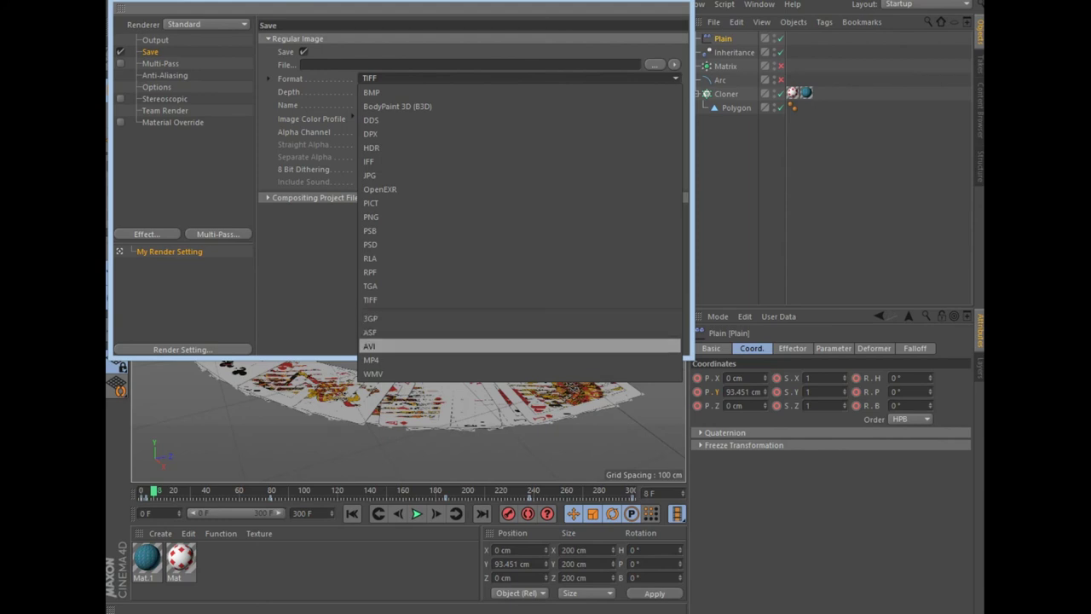
click(371, 360)
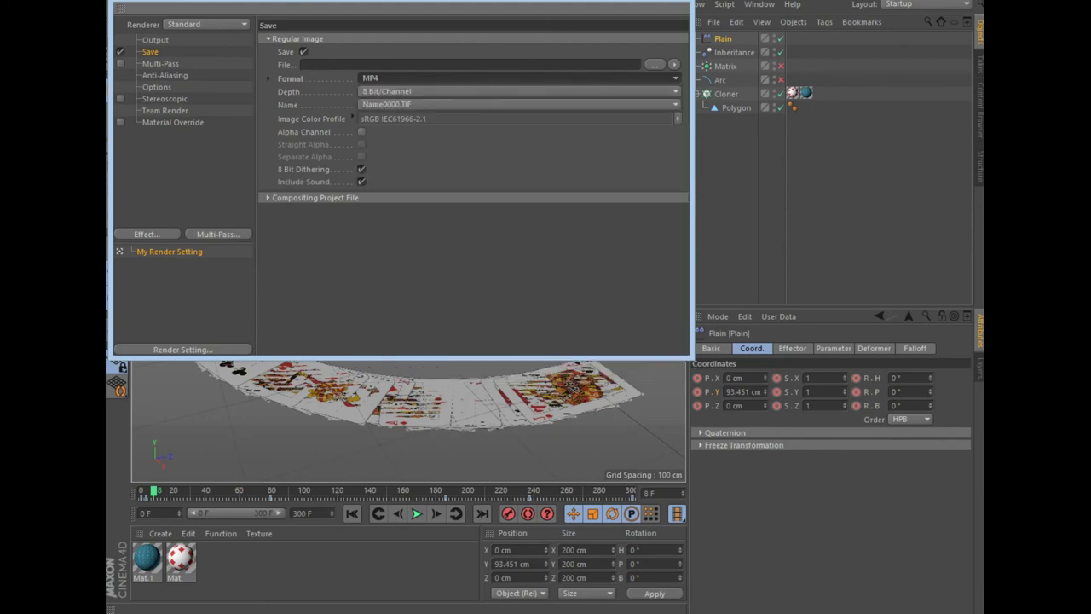
click(120, 7)
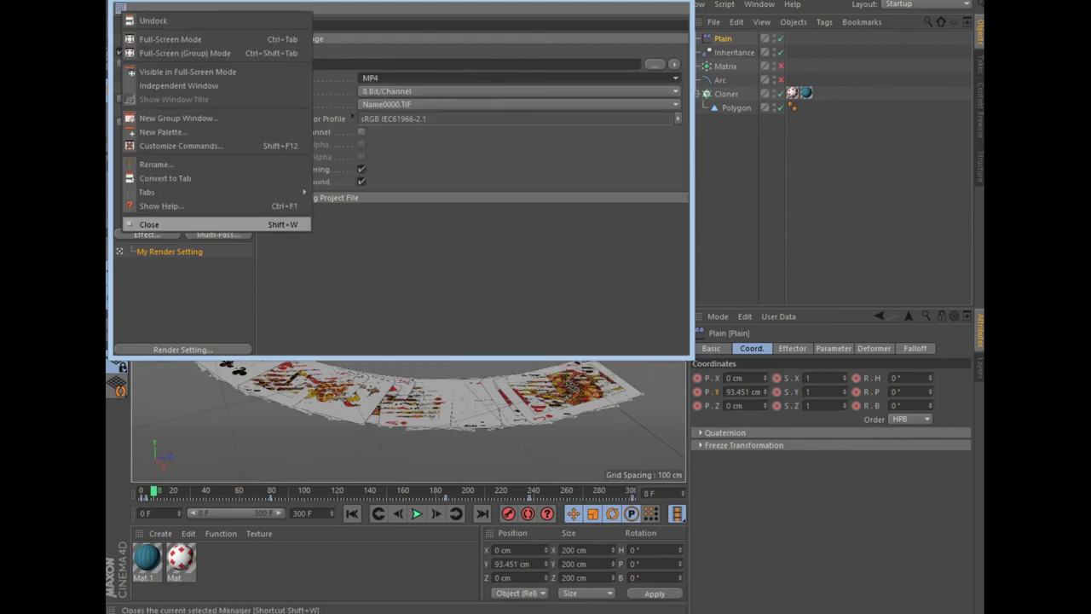
click(149, 224)
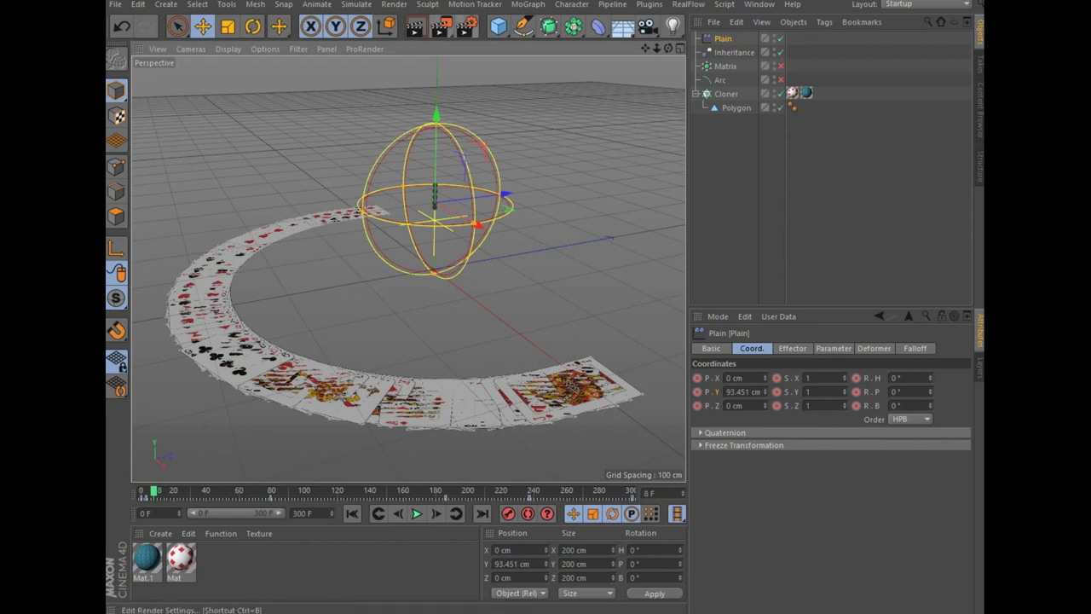
Render the card animation to the Picture Viewer without an output file name.
click(441, 26)
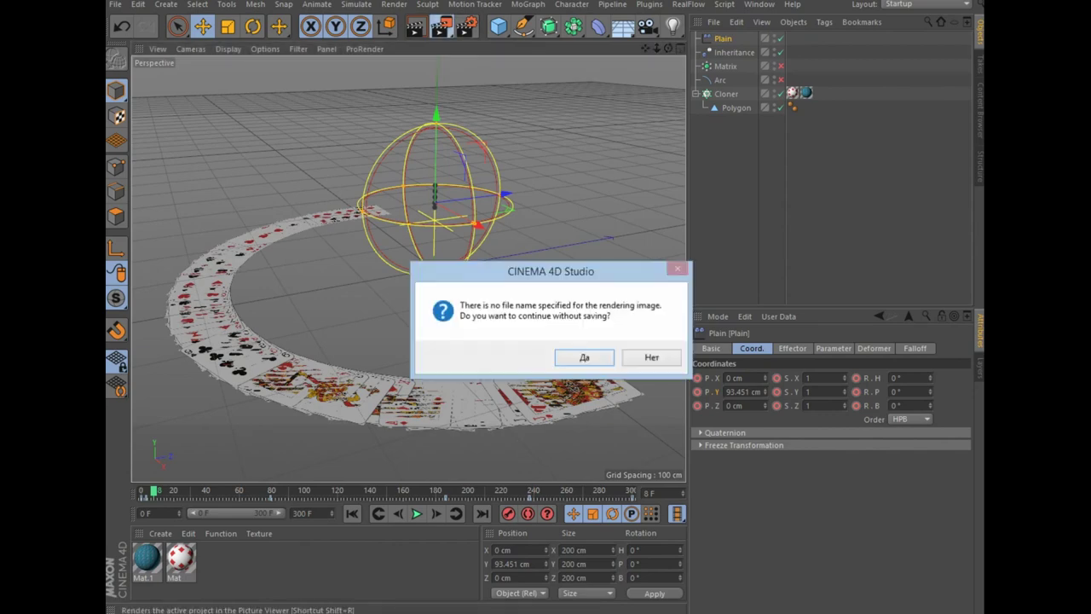
key(Return)
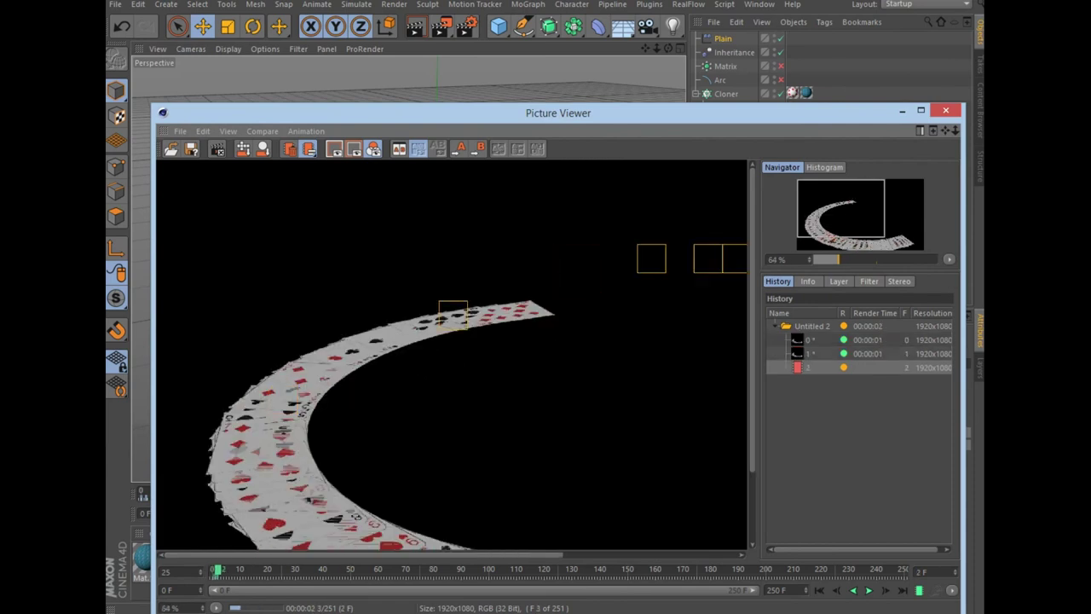
scroll(890, 180, down, 4)
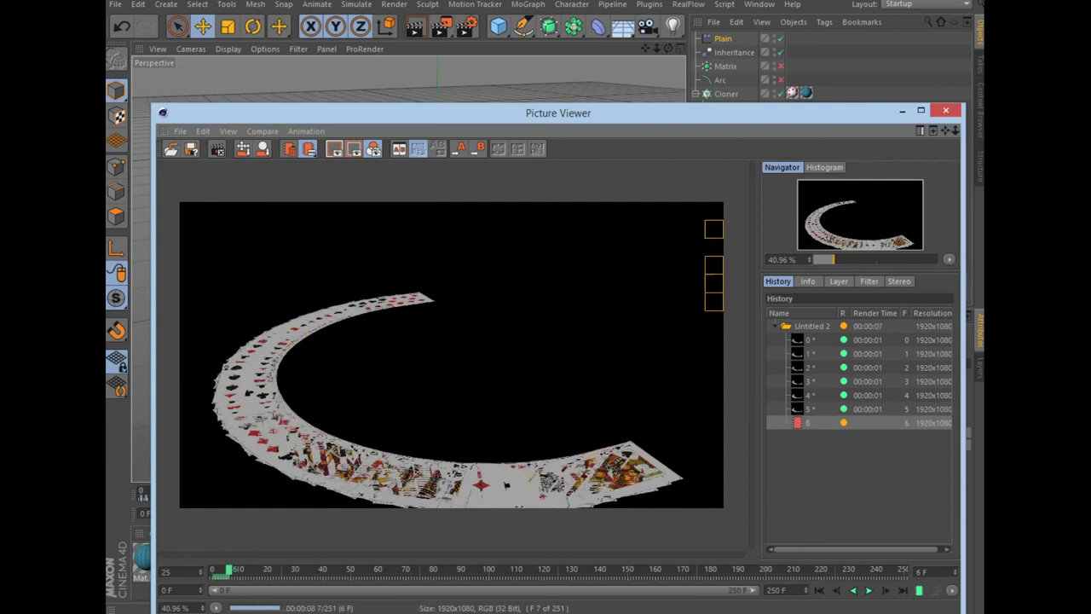
scroll(452, 355, down, 1)
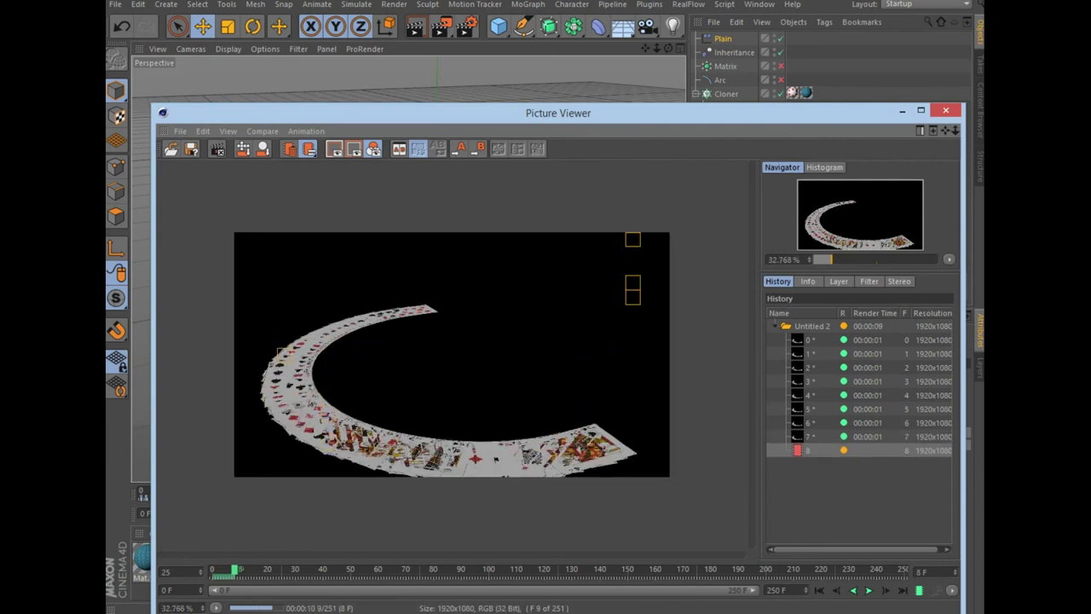